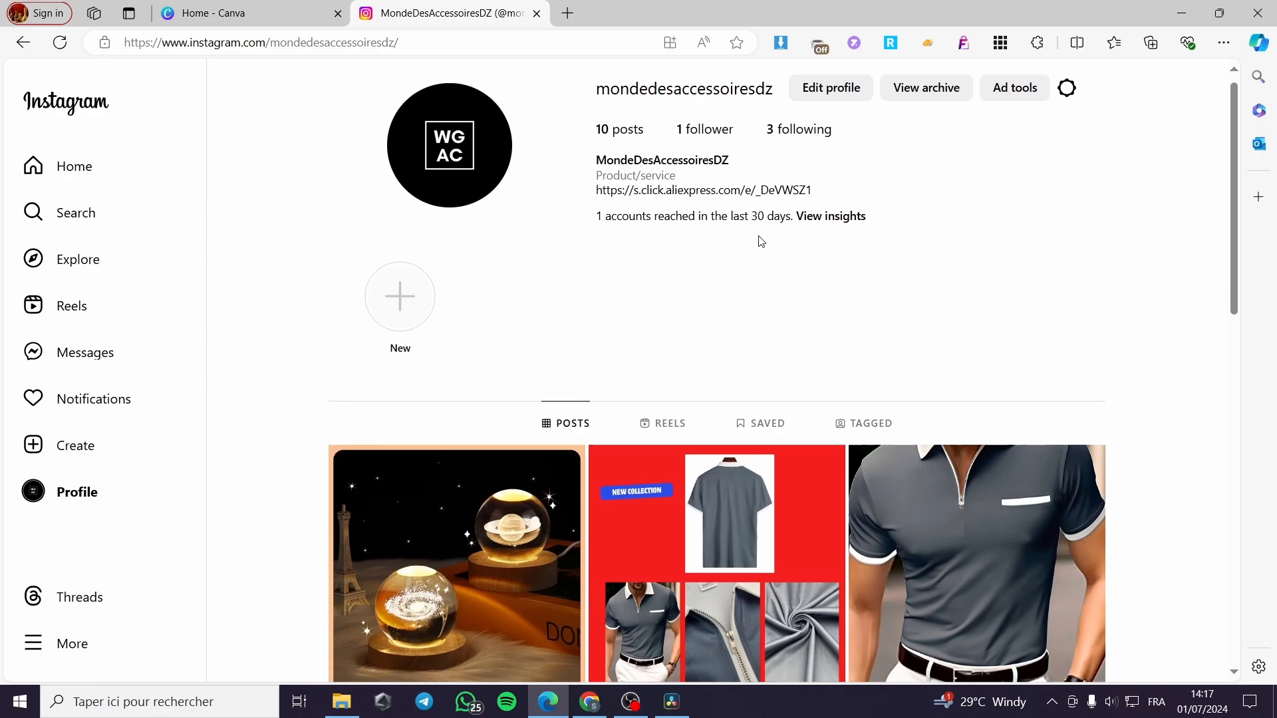
# Step: Switch to Paint and paste the captured screenshot of the Instagram profile page onto the canvas
pyautogui.scroll(-3, 1011, 244)
pyautogui.scroll(-5, 1118, 345)
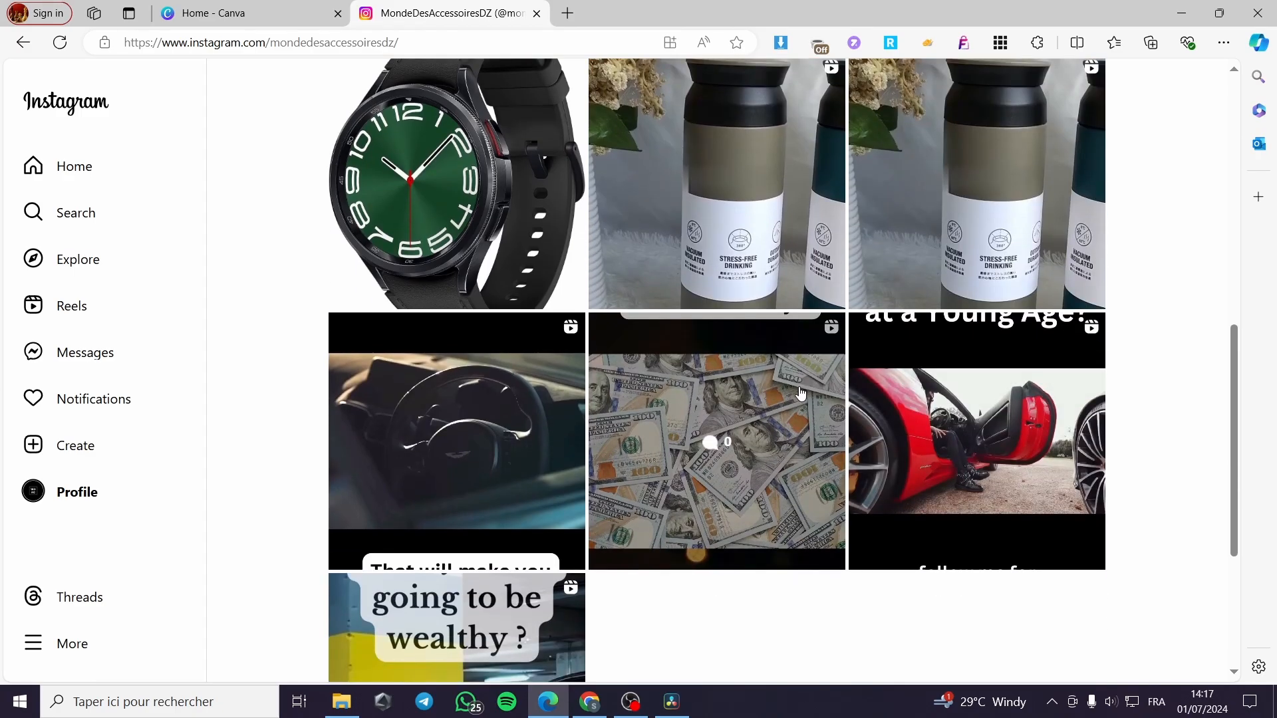
pyautogui.scroll(10, 765, 419)
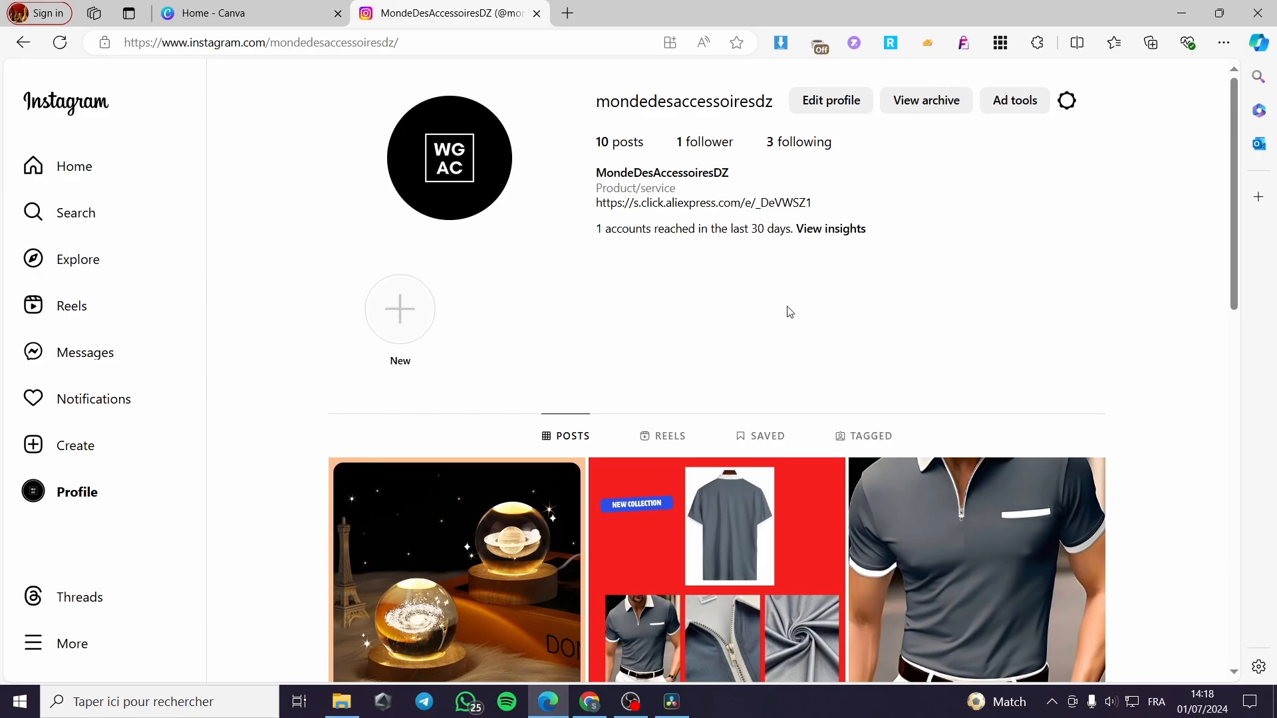
pyautogui.click(136, 701)
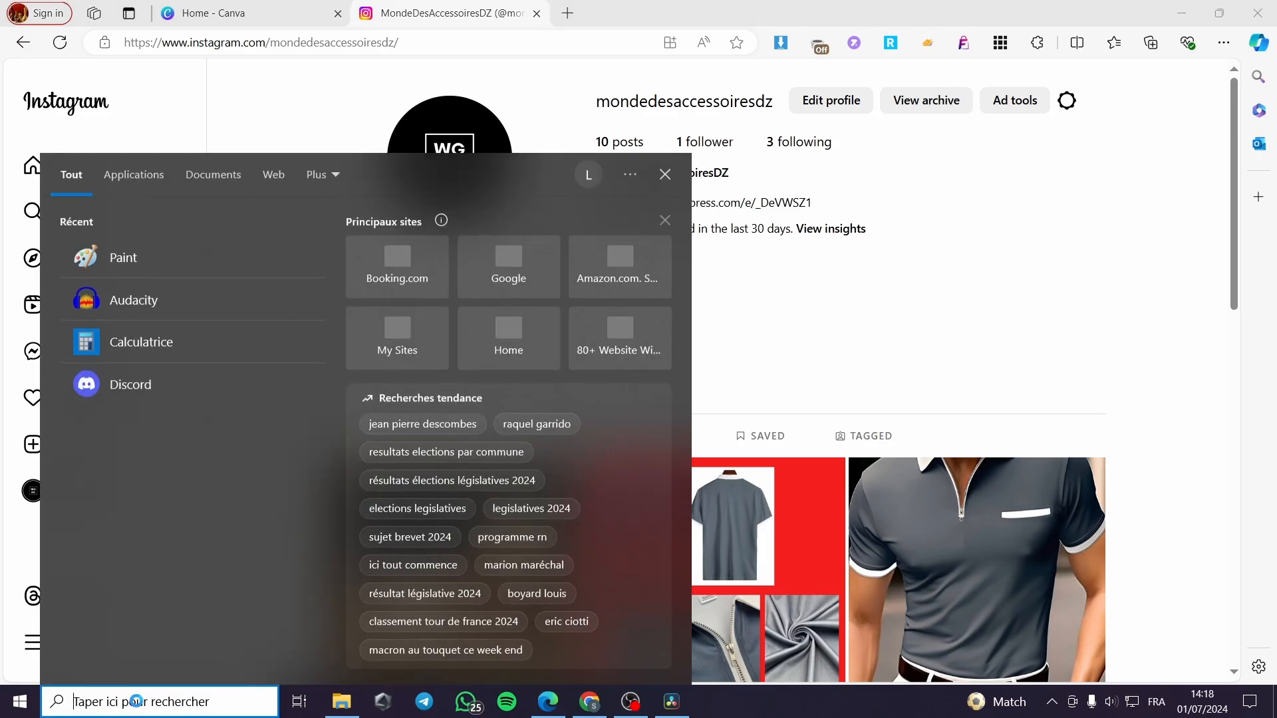
pyautogui.write('pai')
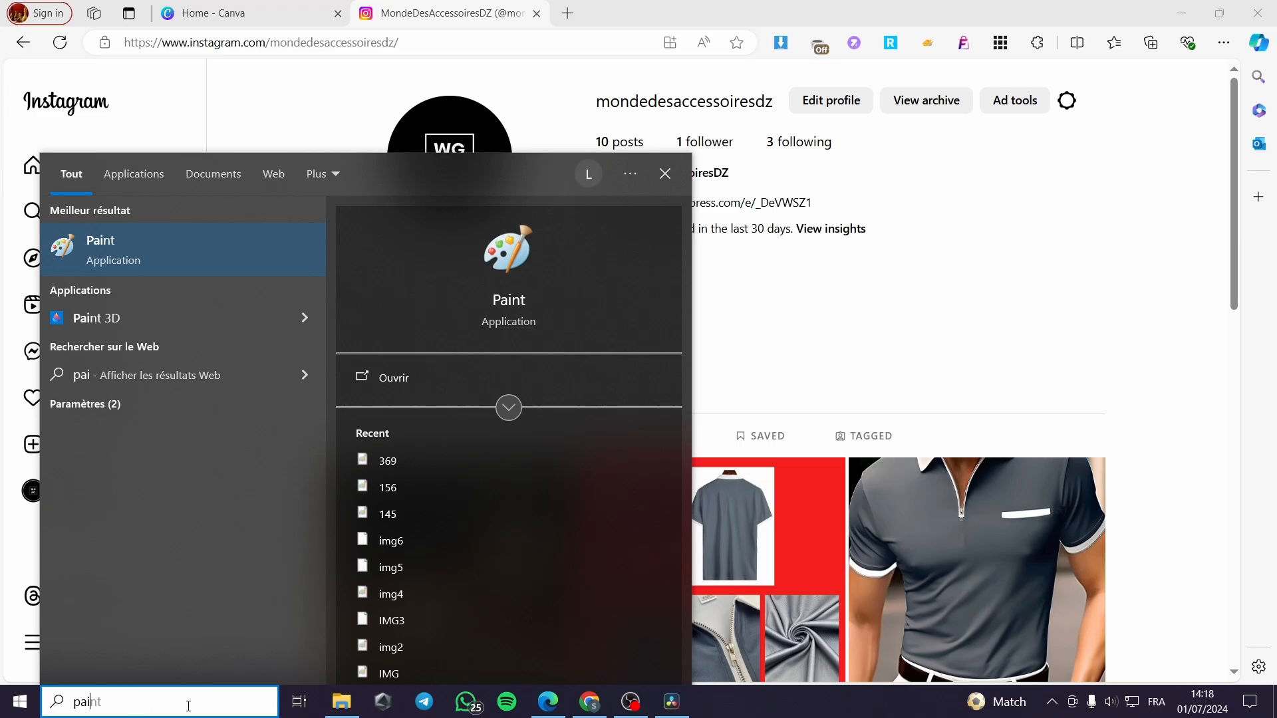
pyautogui.click(183, 259)
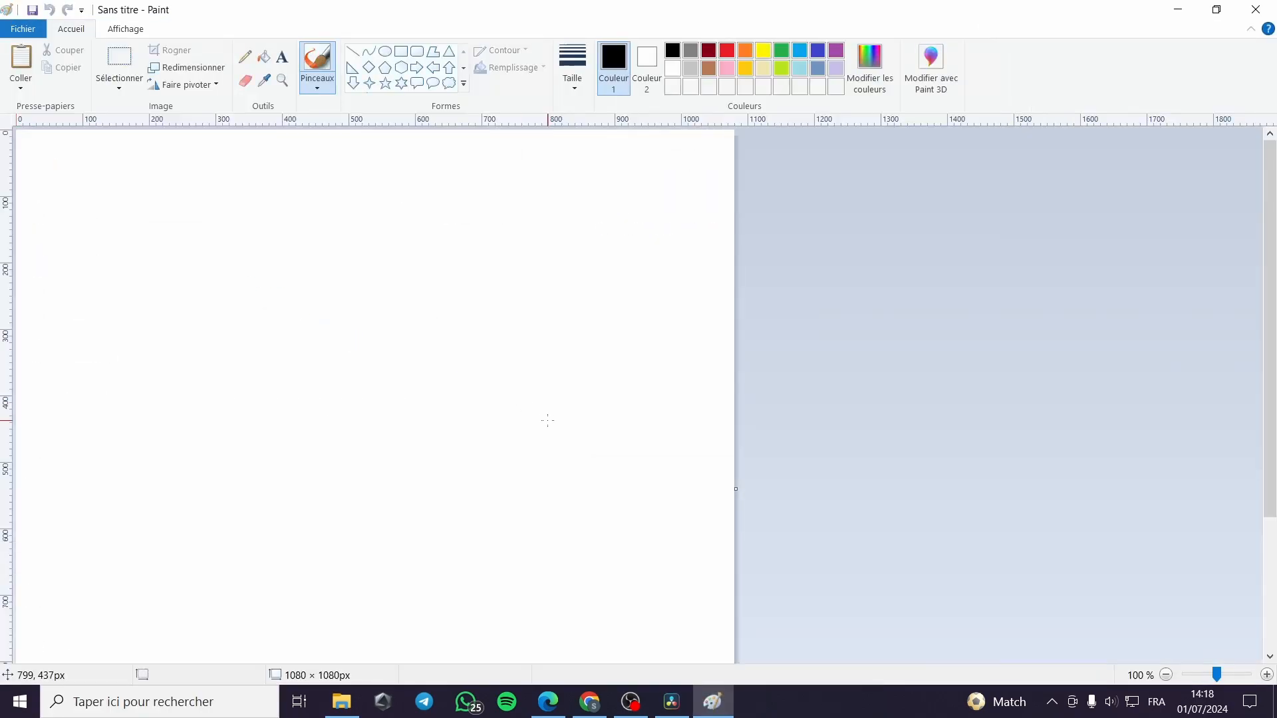
pyautogui.hotkey('ctrl', 'v')
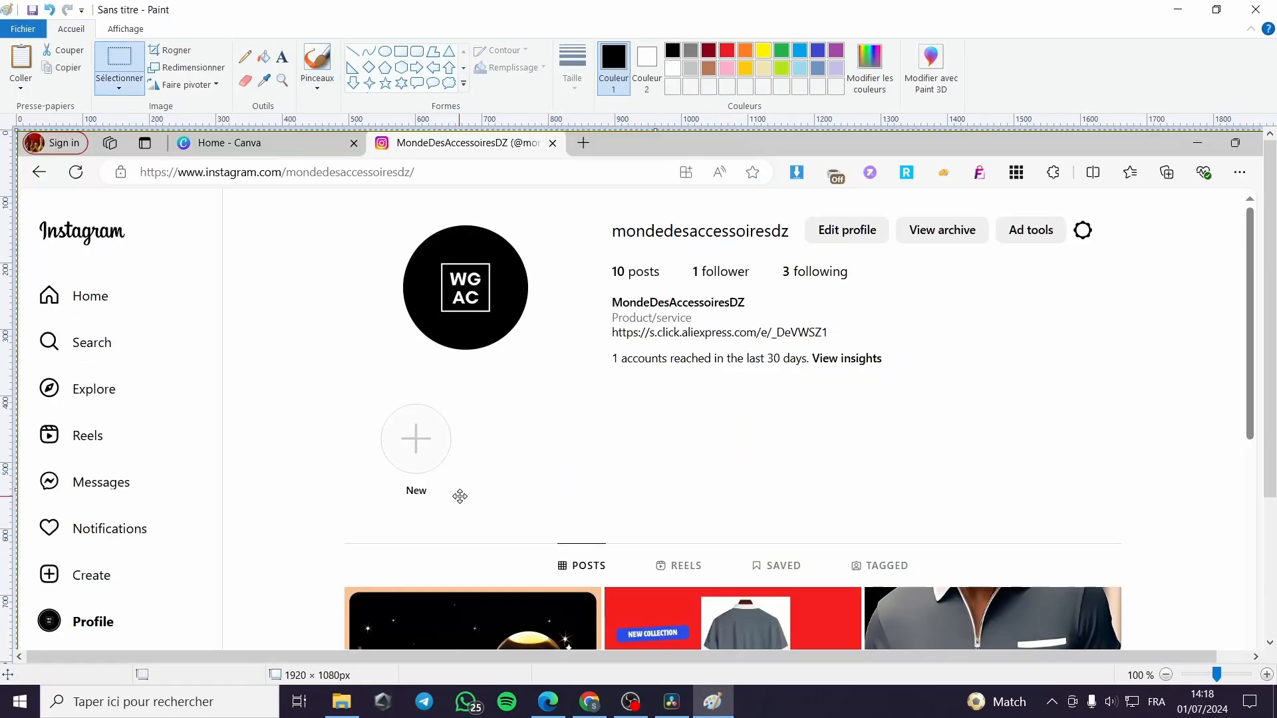
# Step: Select the profile header region of the screenshot, about 1400 × 585 px, and copy it
pyautogui.click(111, 60)
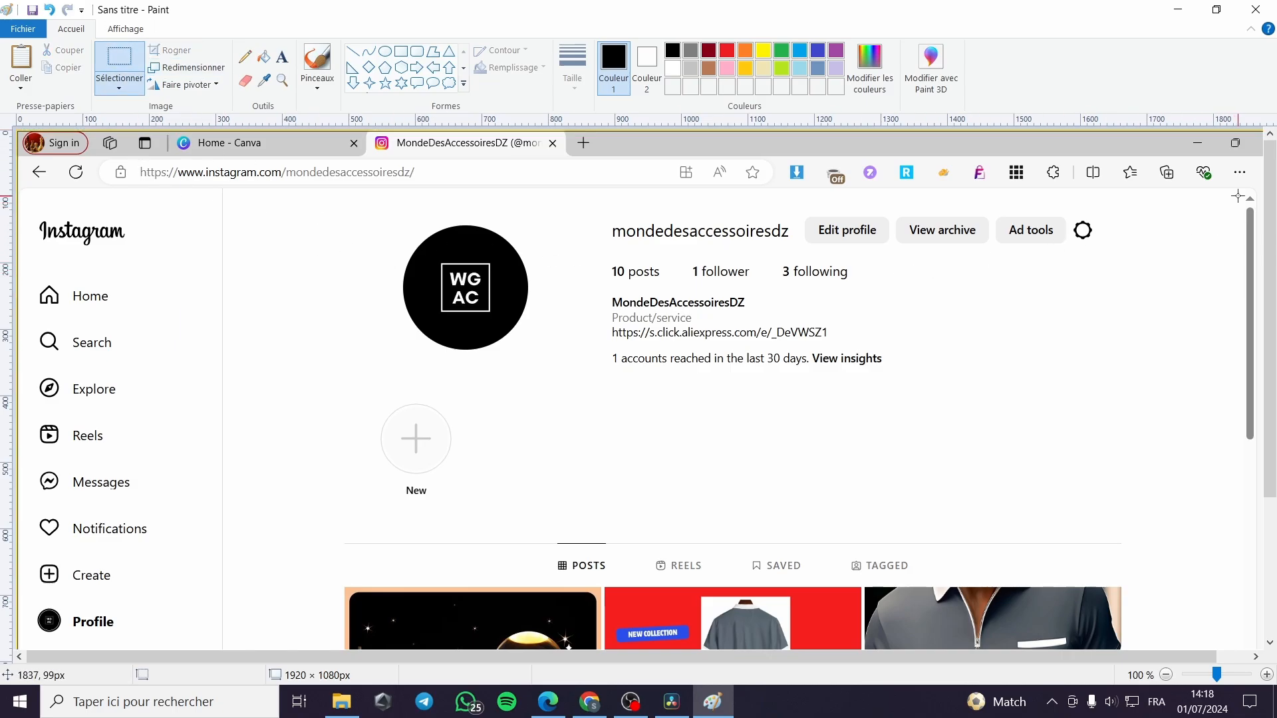
pyautogui.moveTo(1235, 198)
pyautogui.mouseDown()
pyautogui.moveTo(446, 207)
pyautogui.moveTo(294, 244)
pyautogui.moveTo(304, 587)
pyautogui.mouseUp()
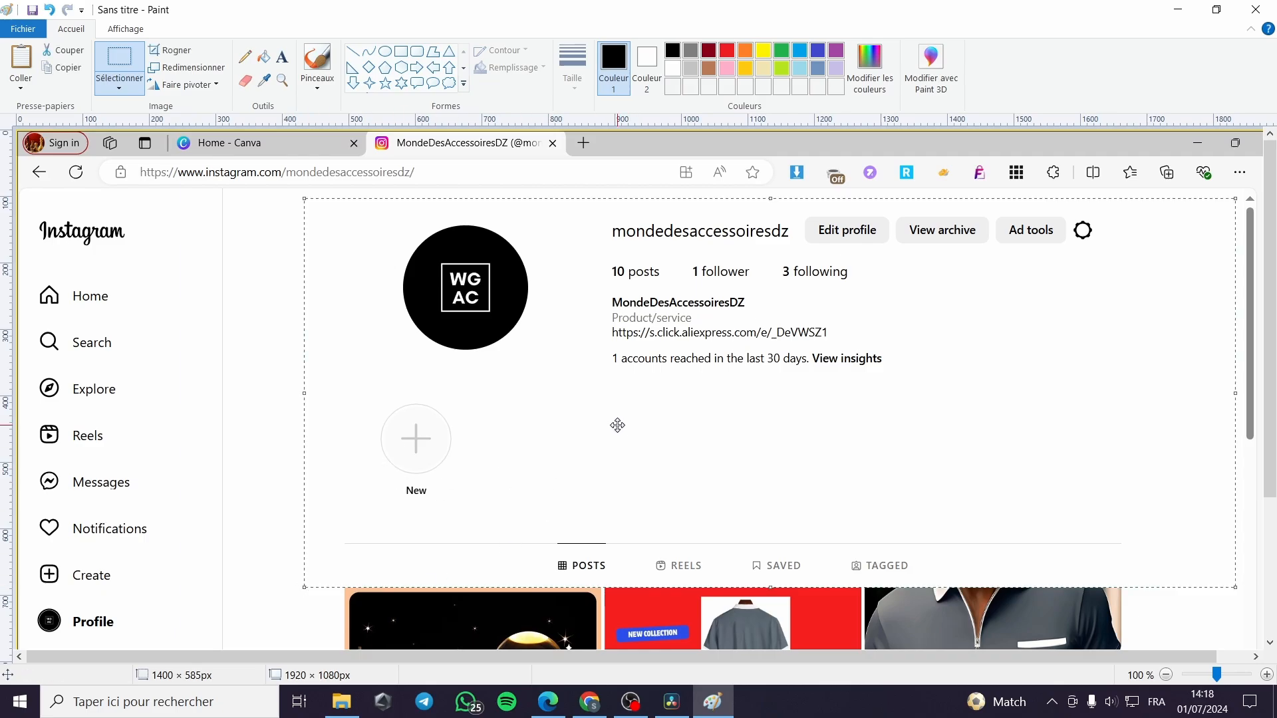
pyautogui.click(32, 9)
pyautogui.click(1004, 131)
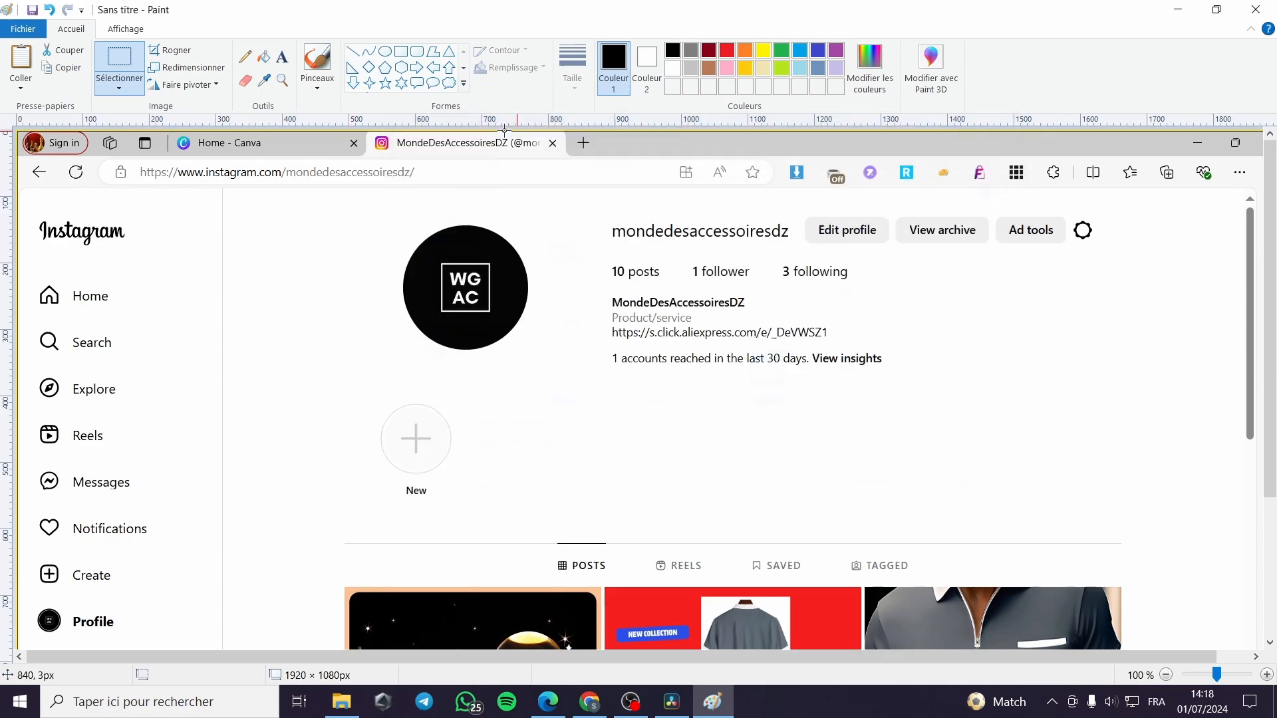
# Step: Start a new image without saving the full screenshot and paste the copied profile header into it
pyautogui.click(23, 28)
pyautogui.click(29, 45)
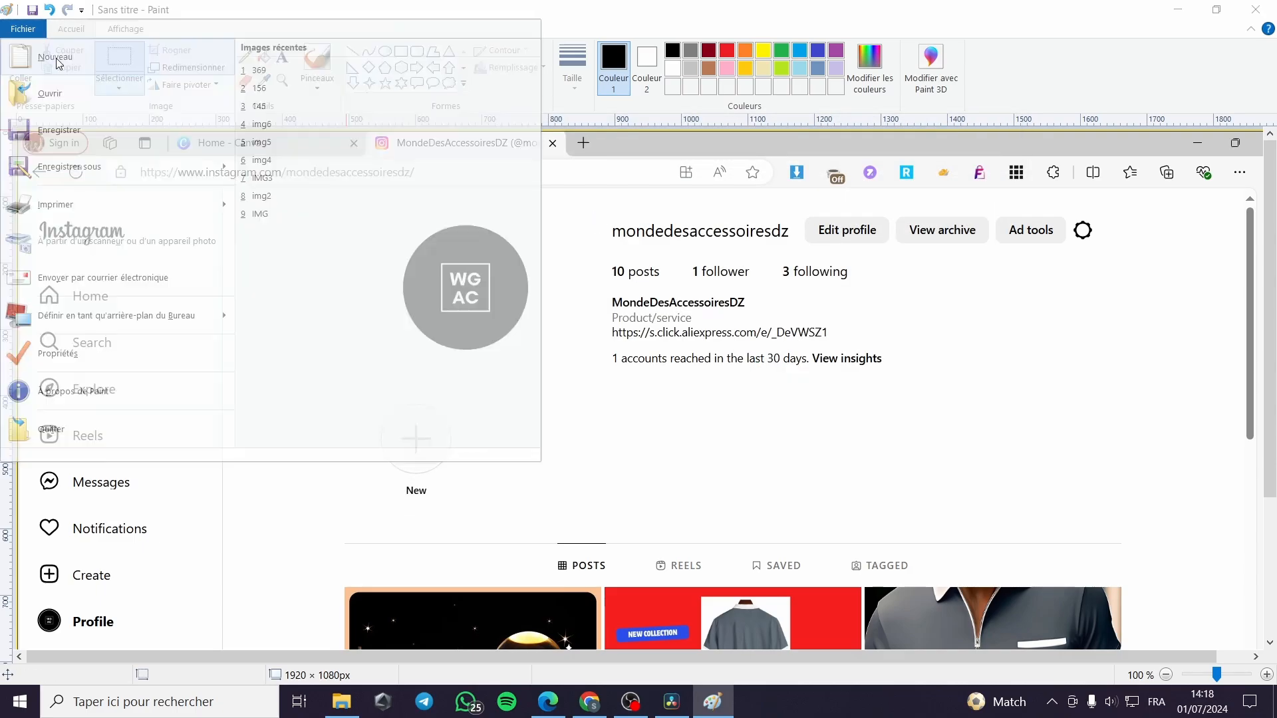
pyautogui.click(641, 368)
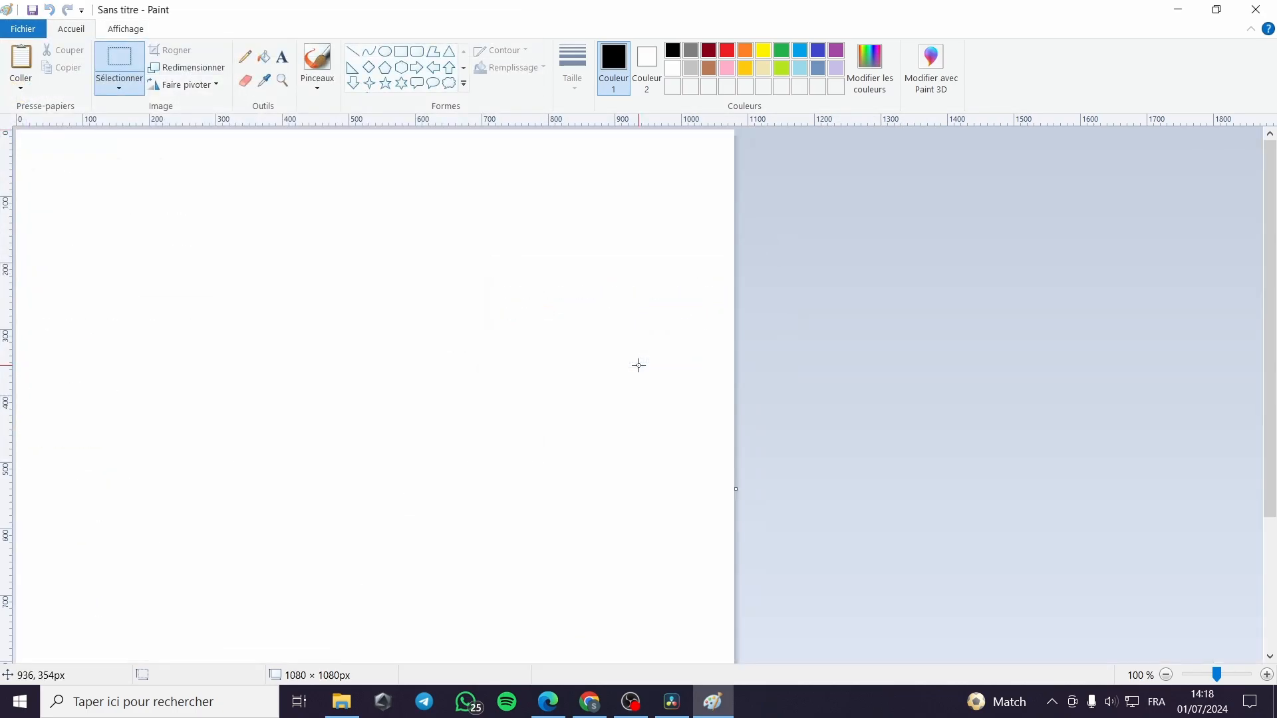
pyautogui.hotkey('ctrl', 'v')
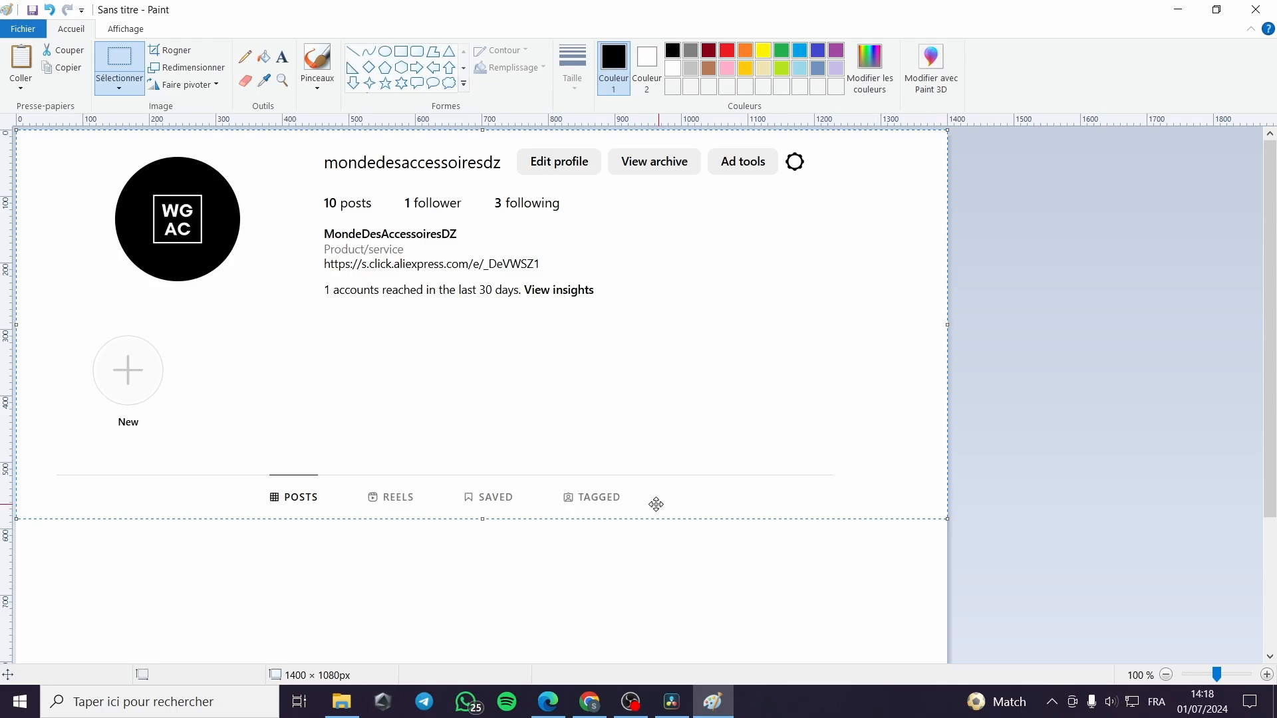
# Step: Save the profile header image as a PNG named Sans titre in the Bureau folder and close Paint
pyautogui.click(32, 9)
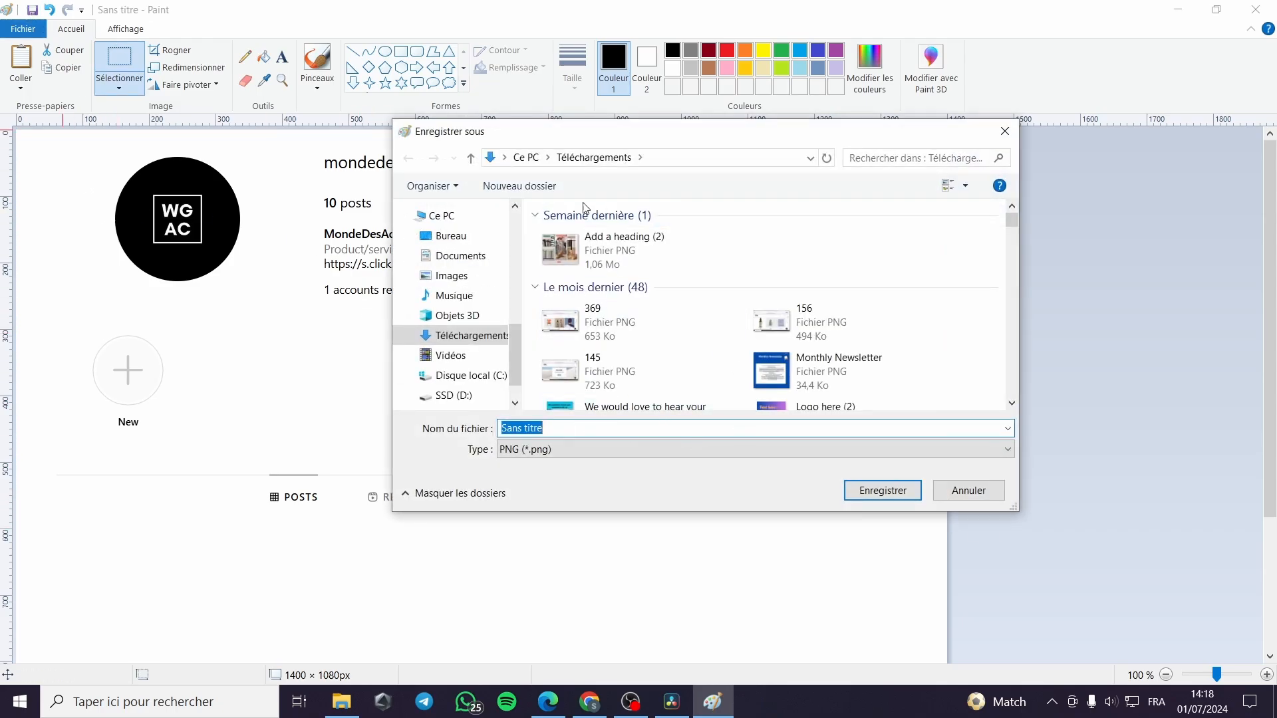
pyautogui.click(451, 236)
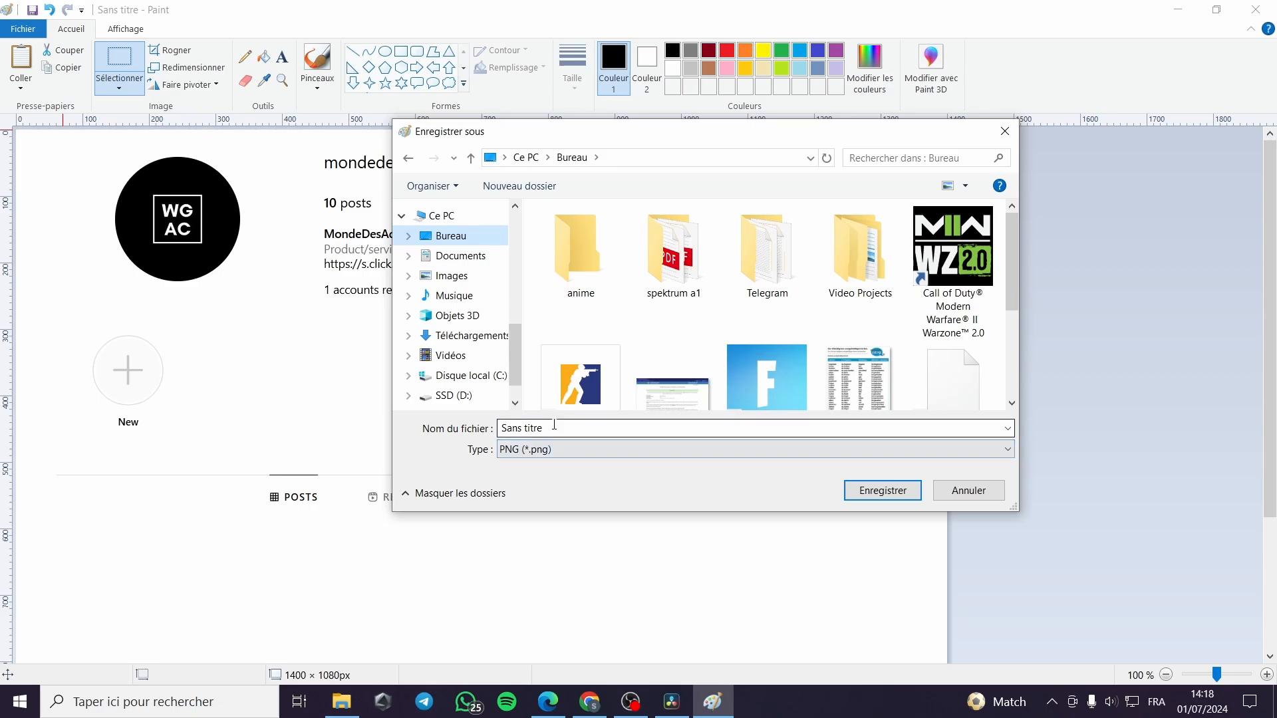
pyautogui.click(885, 490)
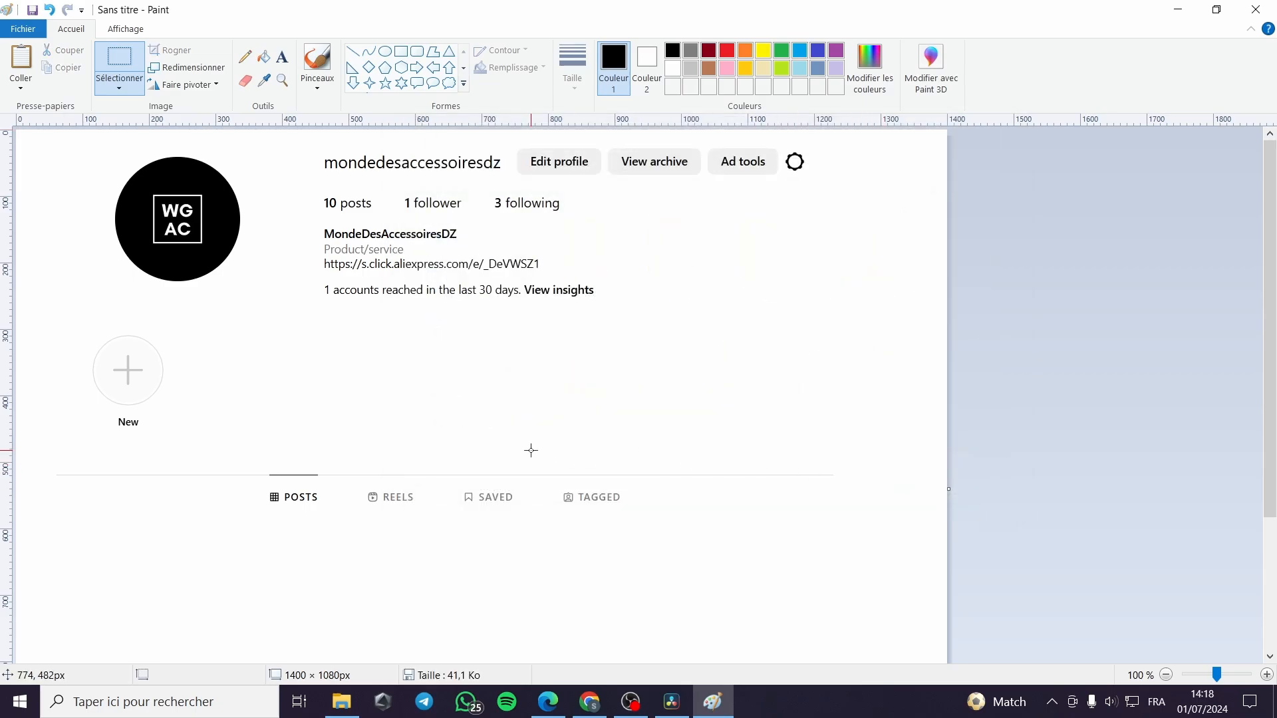
pyautogui.click(1268, 6)
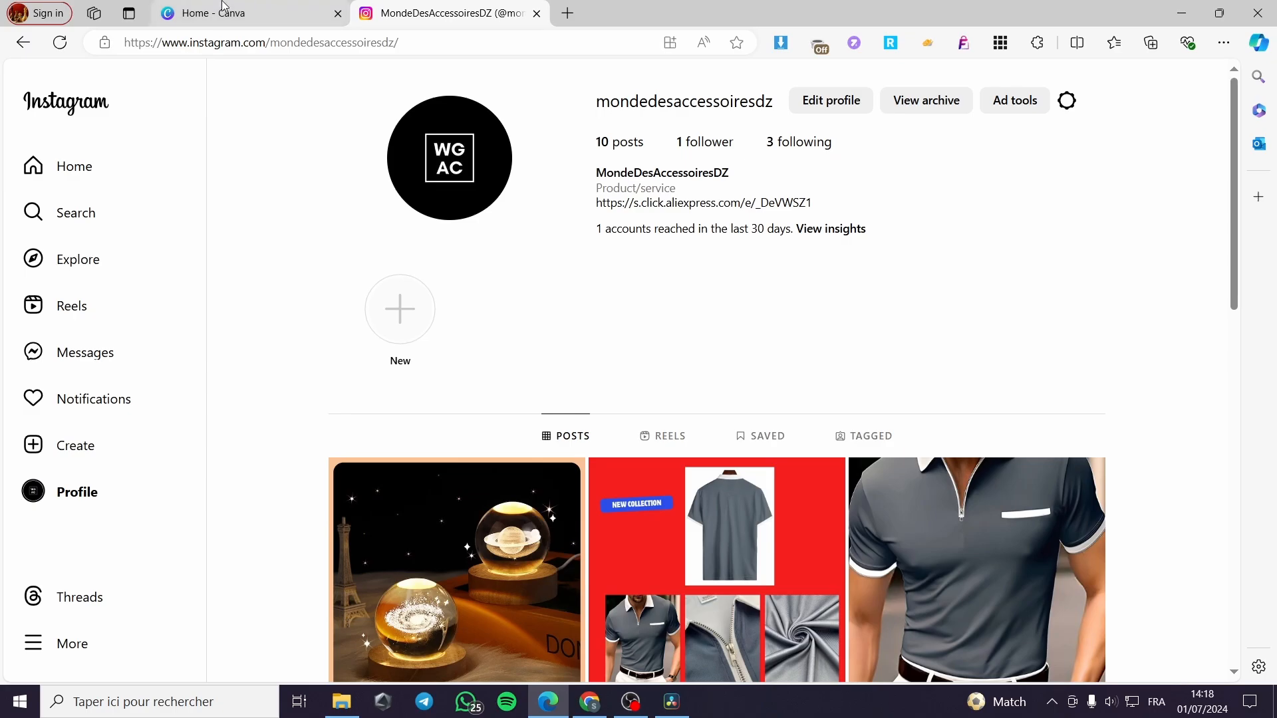
# Step: Switch to Canva and search for "instagram stories"
pyautogui.click(242, 10)
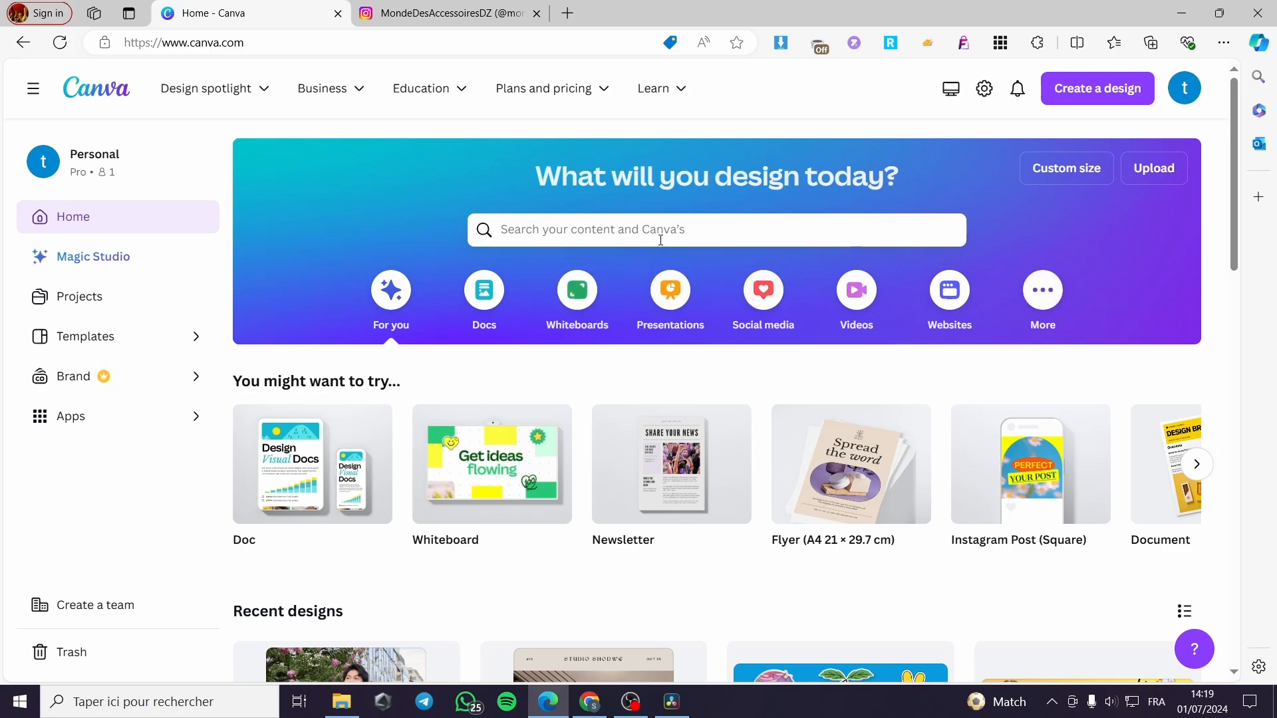
pyautogui.click(619, 235)
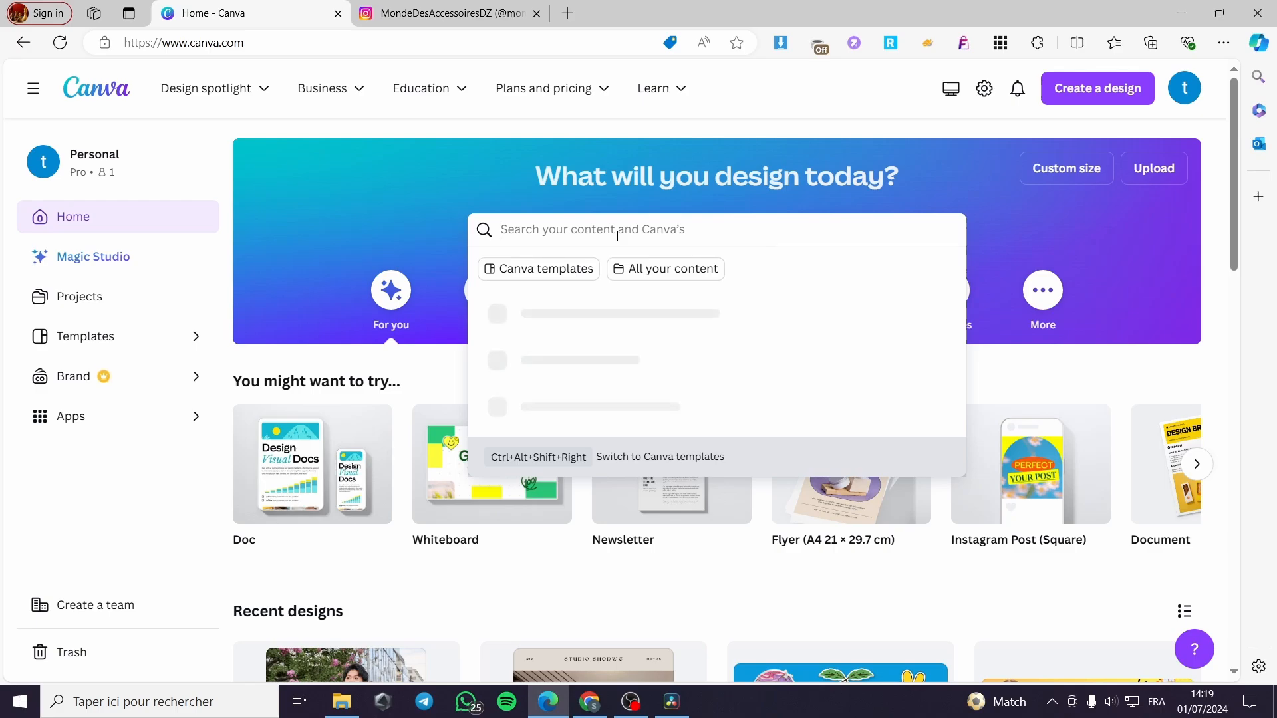
pyautogui.write('insta')
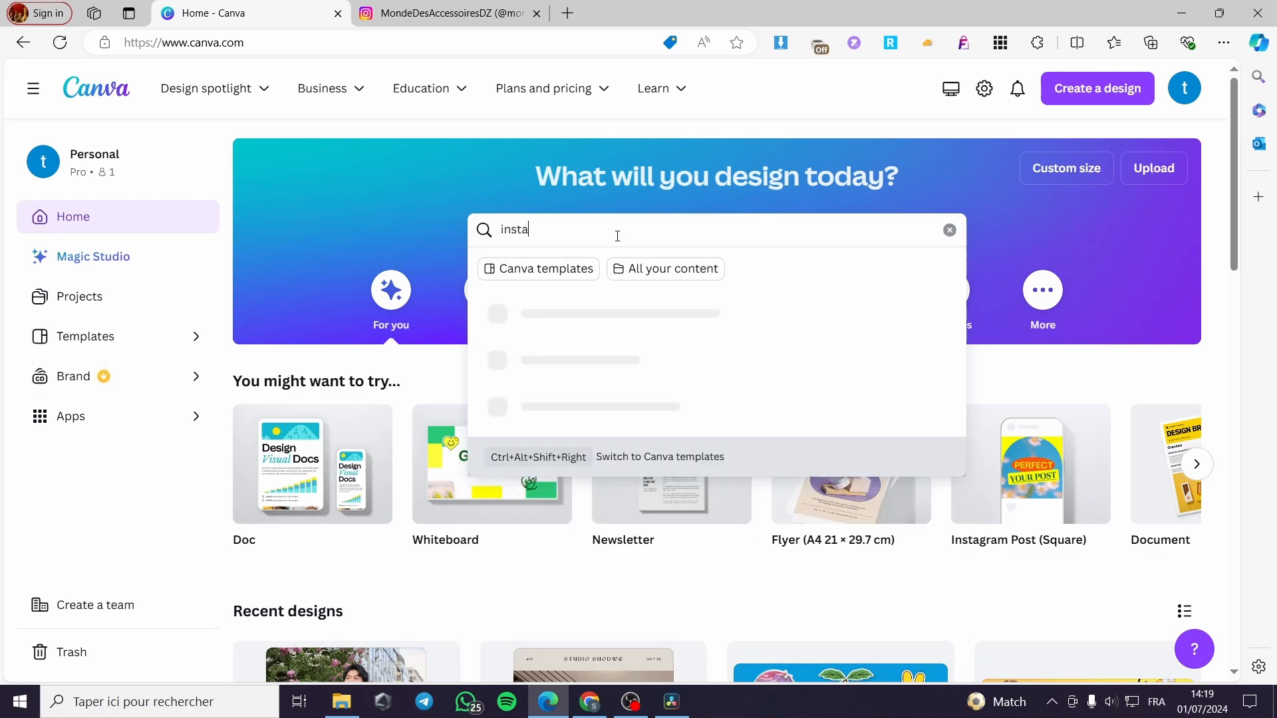
pyautogui.write('gram stories')
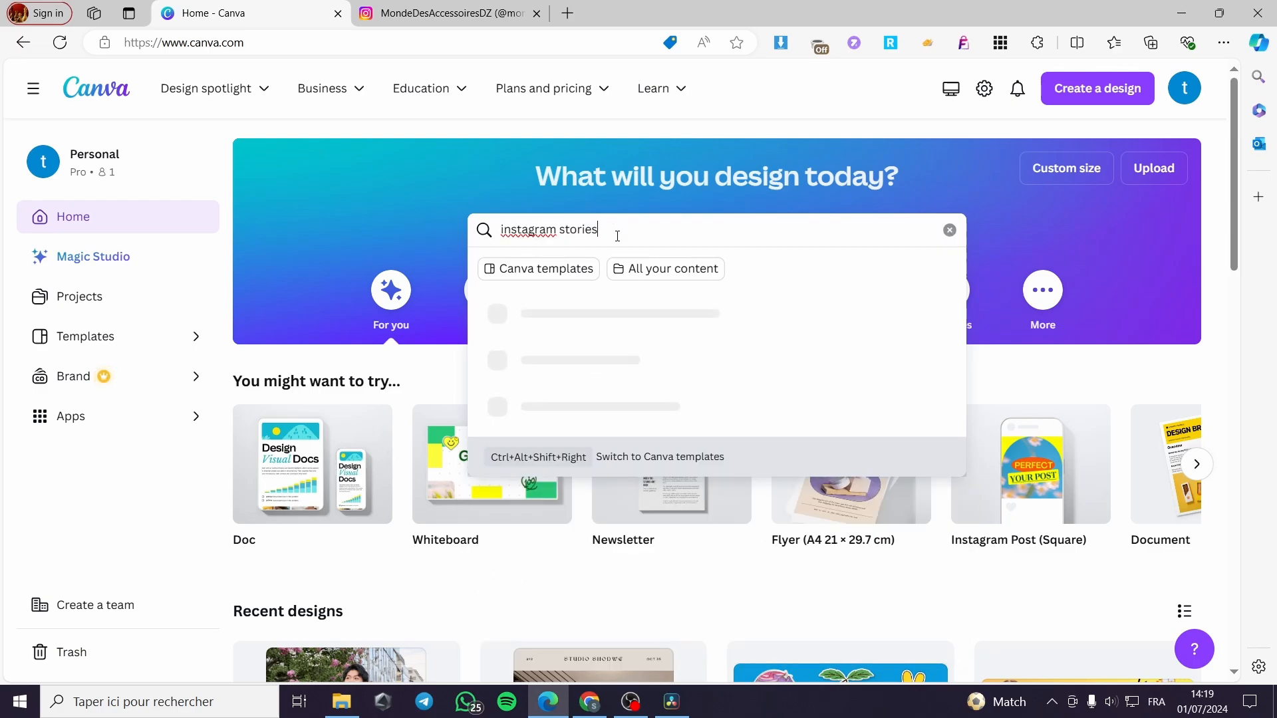
pyautogui.press('Return')
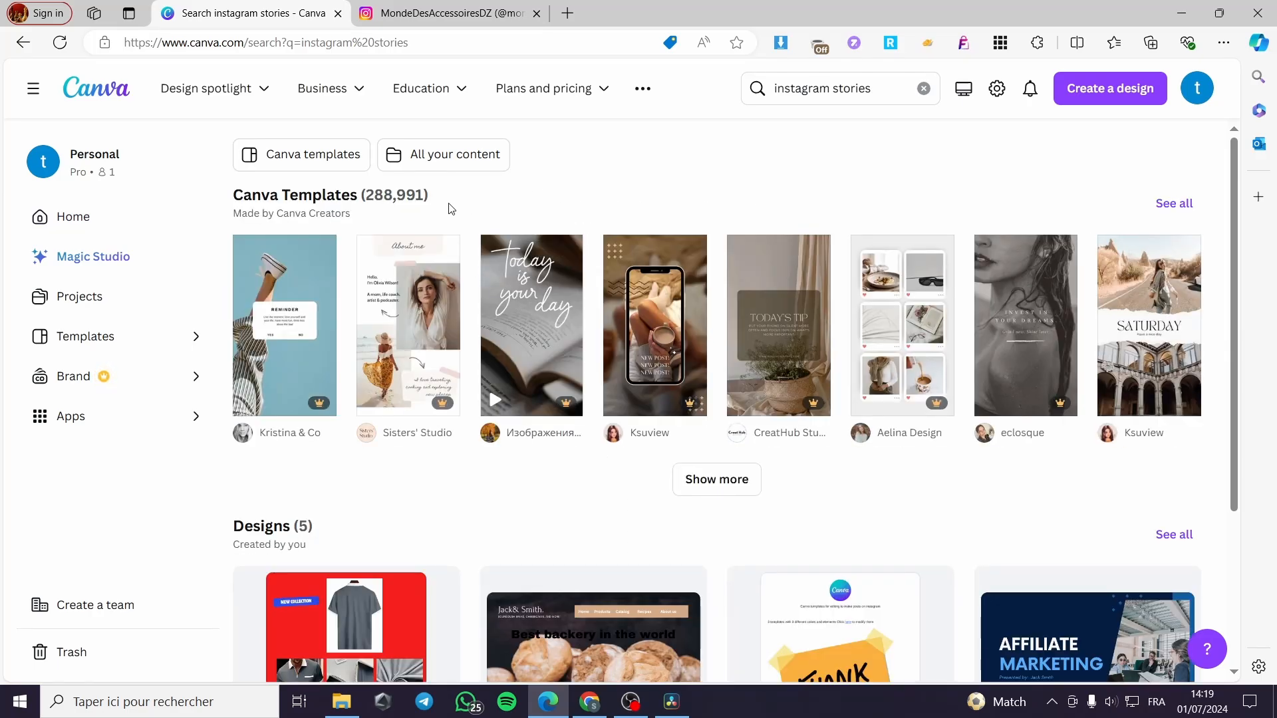
# Step: Show more template results and open the "Instagram stories quote beige" template for customization
pyautogui.click(715, 479)
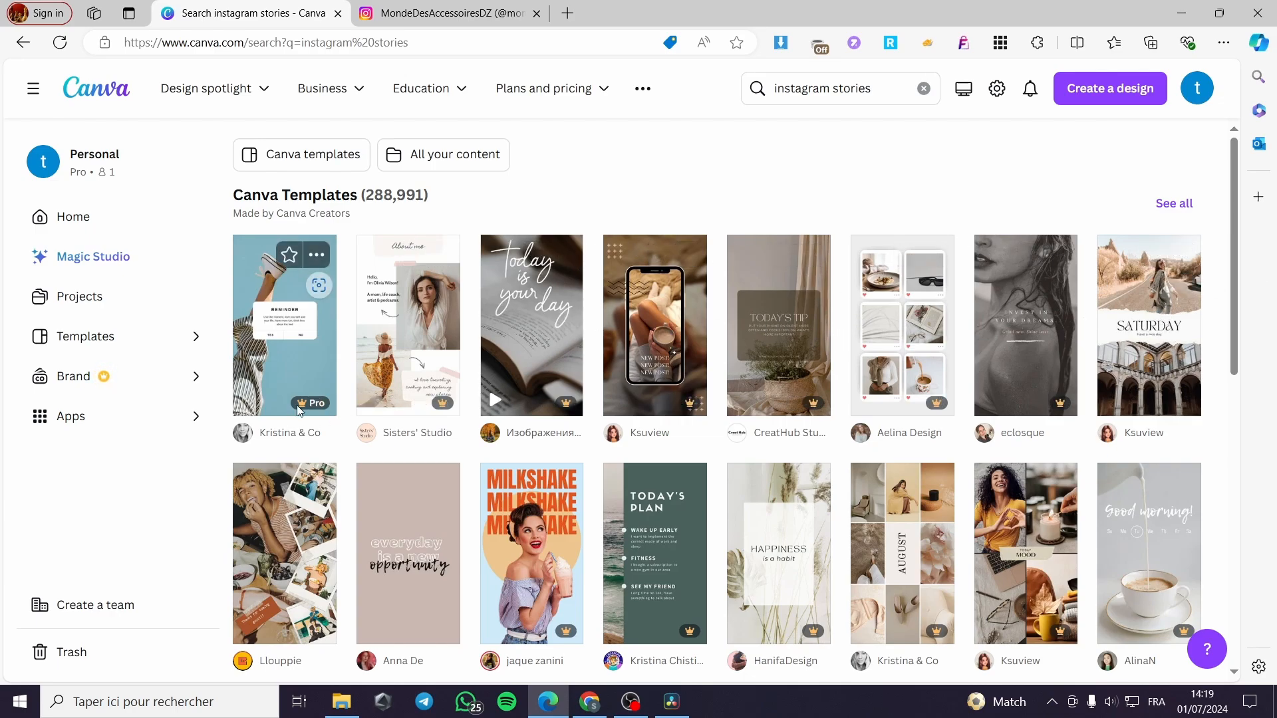
pyautogui.scroll(-2, 397, 420)
pyautogui.click(398, 420)
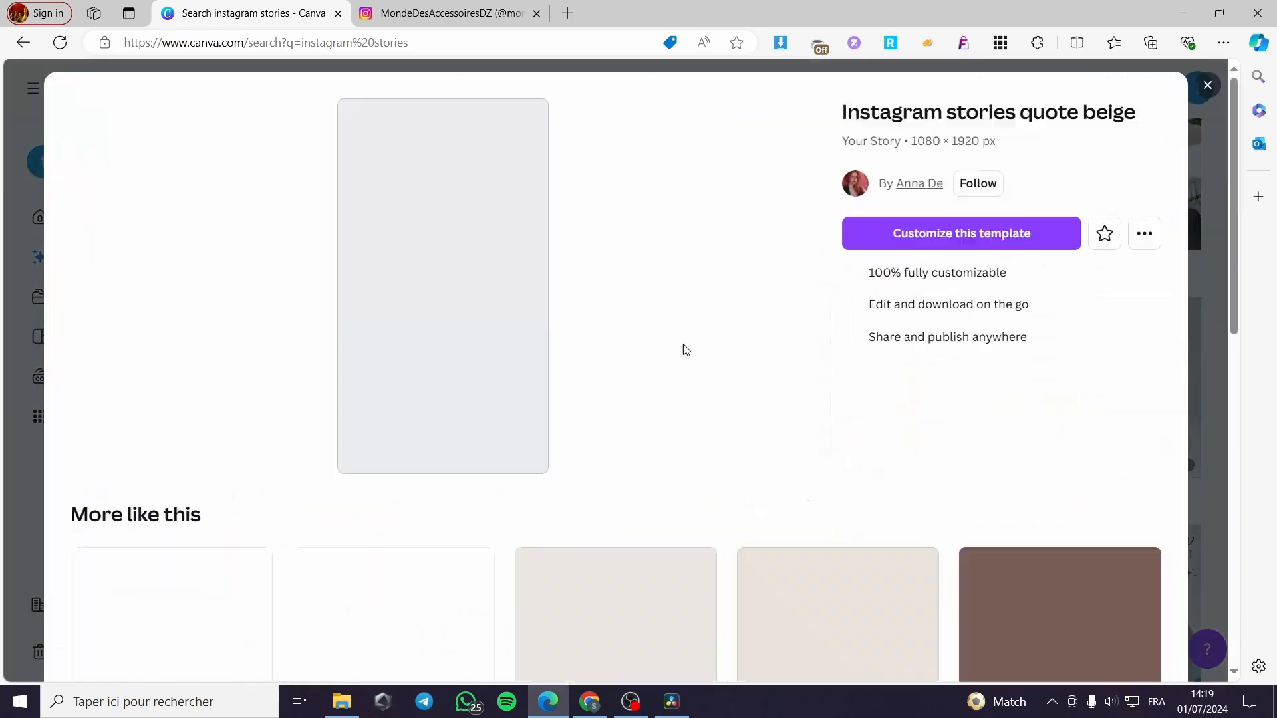
pyautogui.click(998, 232)
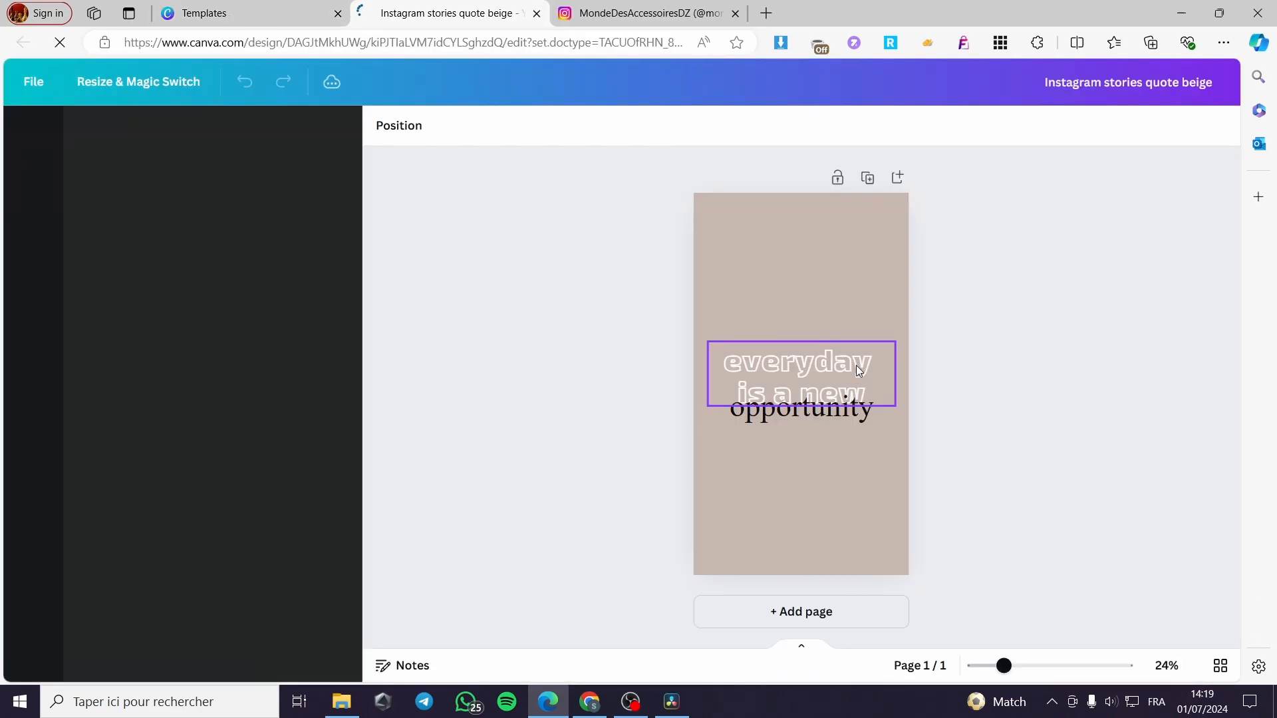
# Step: Delete the quote text from the template and select the plain beige background
pyautogui.click(830, 377)
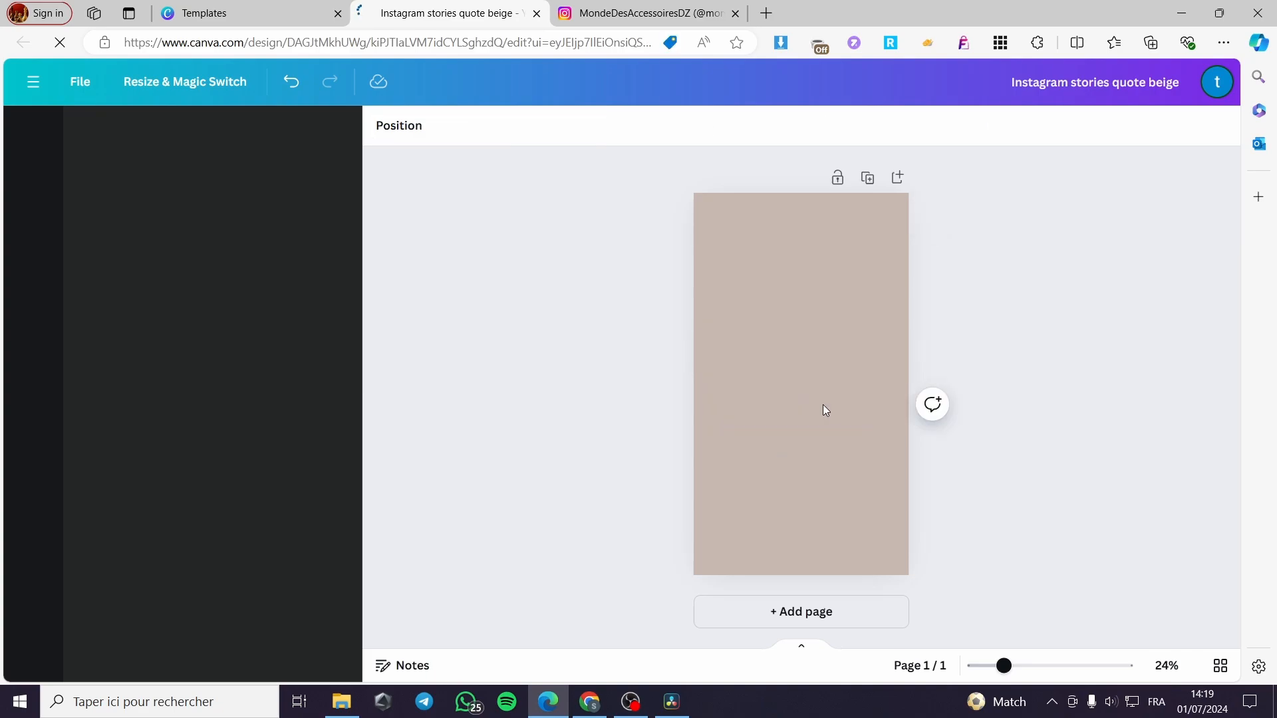
pyautogui.click(836, 342)
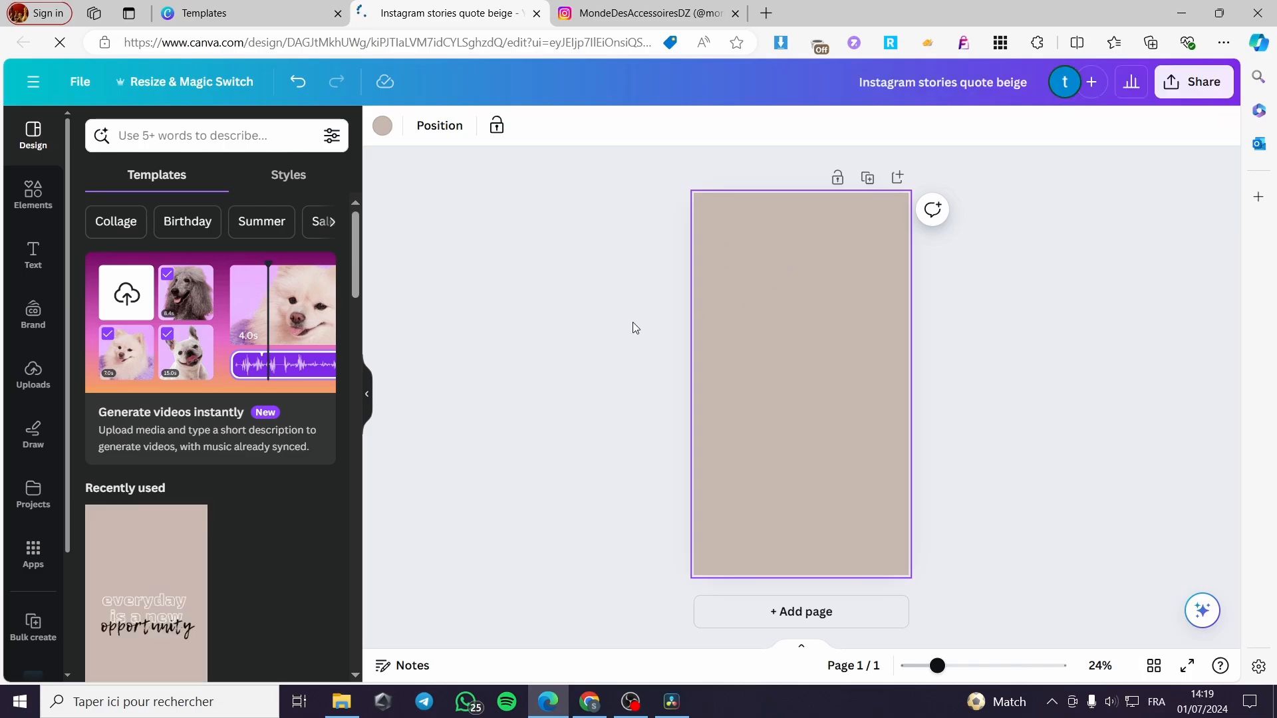
# Step: Upload the Sans titre image from the Bureau folder to the design's uploads
pyautogui.click(32, 374)
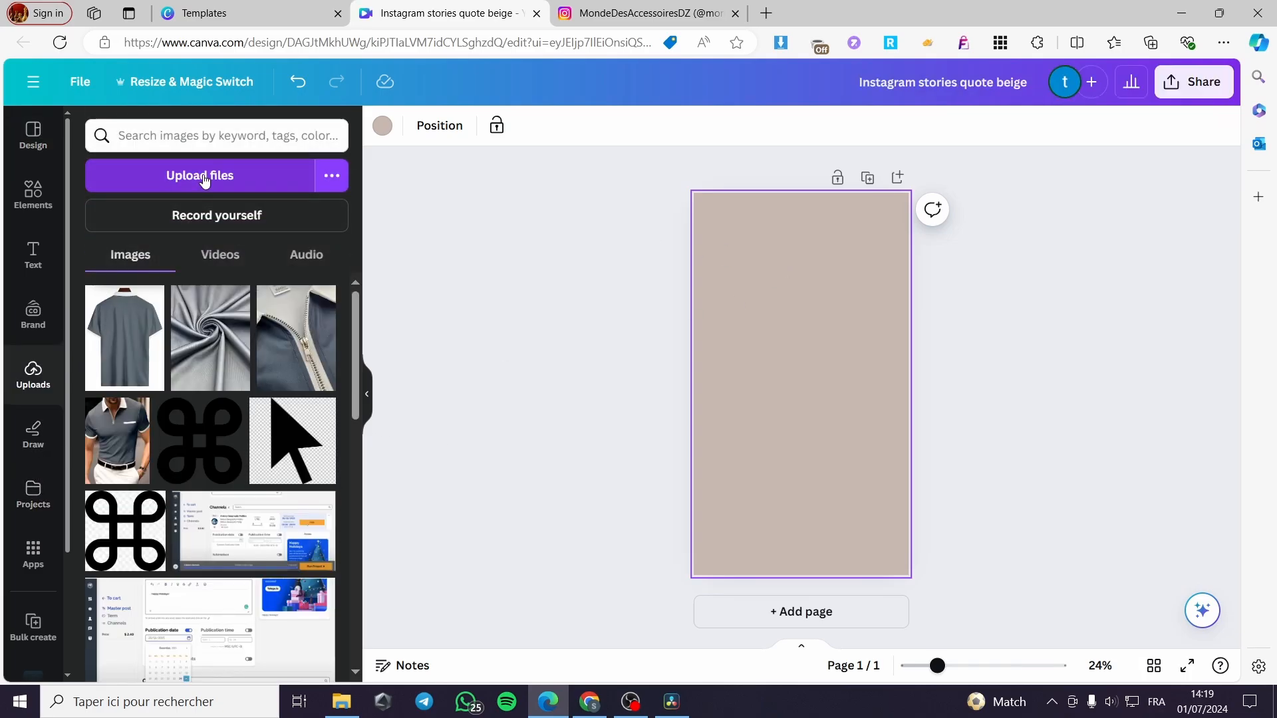
pyautogui.click(206, 174)
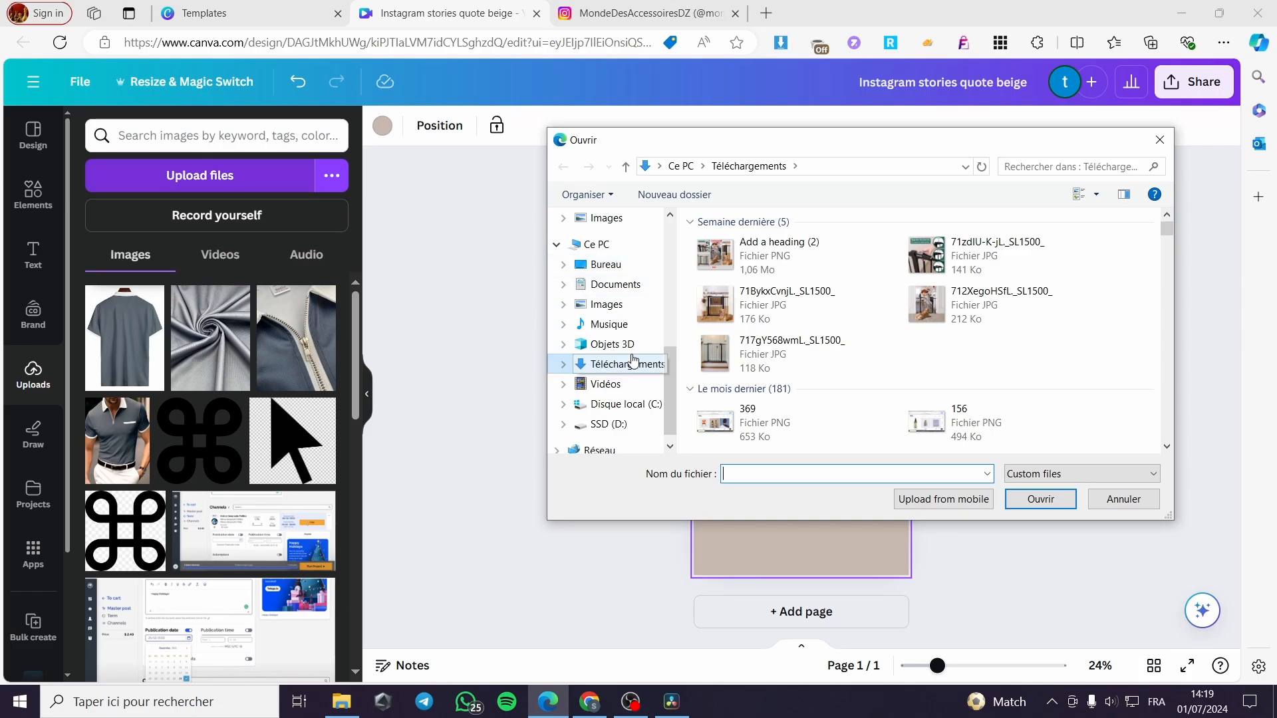
pyautogui.click(618, 270)
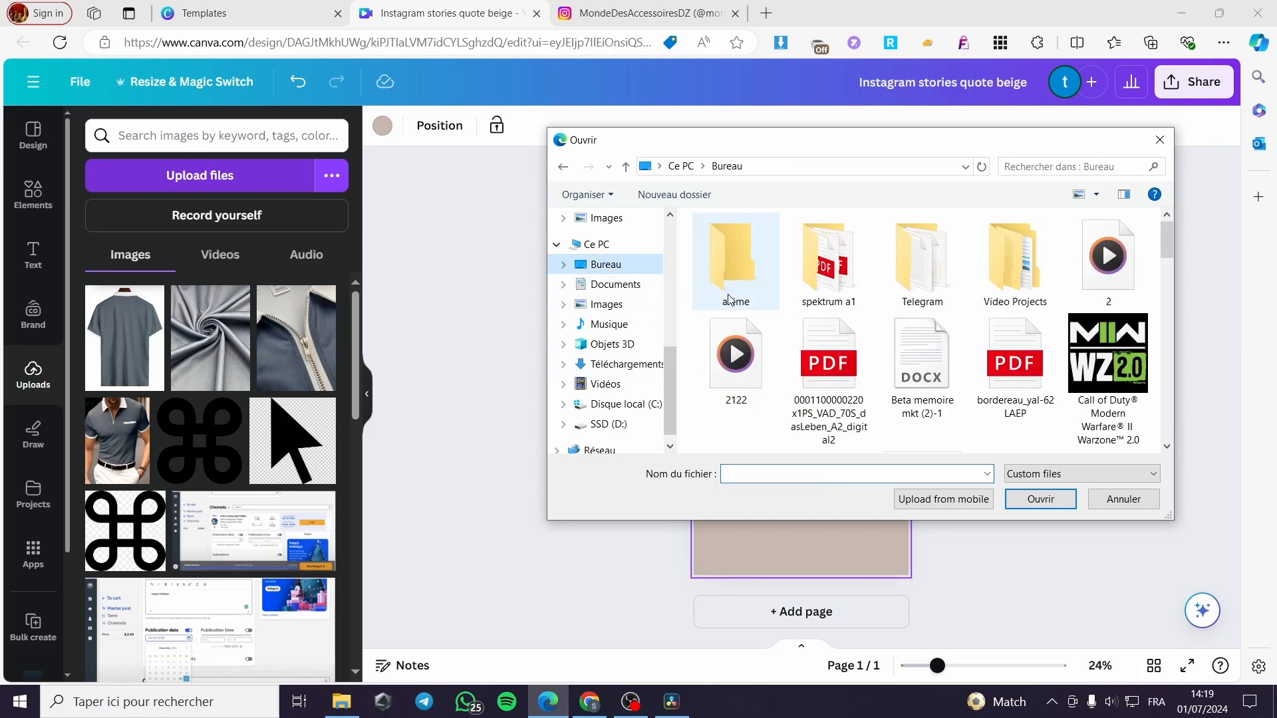
pyautogui.click(834, 333)
pyautogui.press('s')
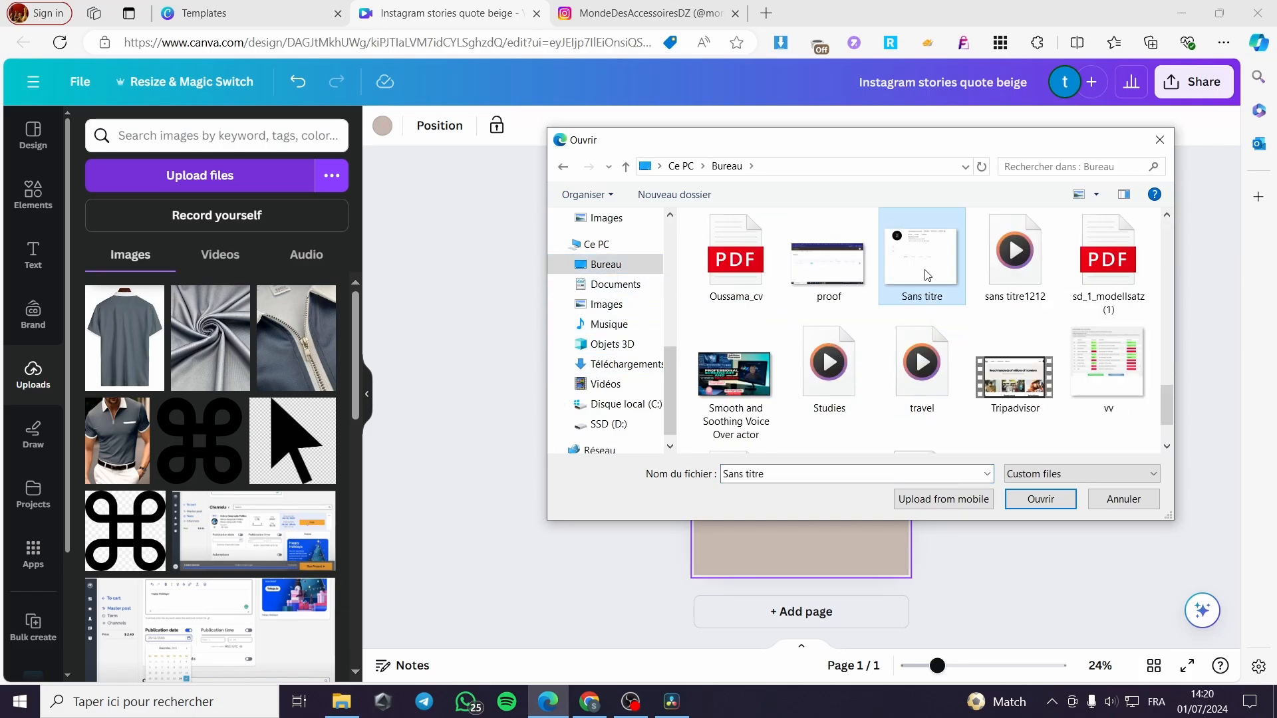
pyautogui.click(1042, 500)
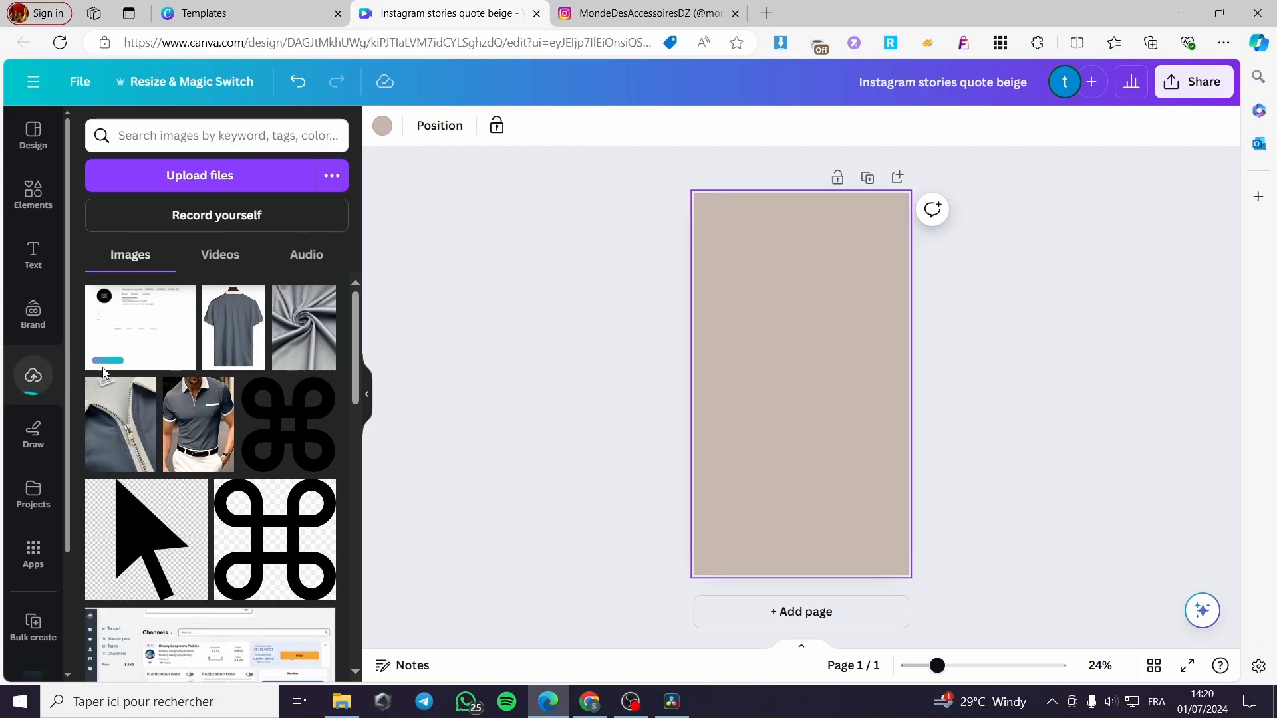
# Step: Place the uploaded profile image near the page's top, enlarge it to almost full page width and crop off its blank lower part
pyautogui.click(136, 343)
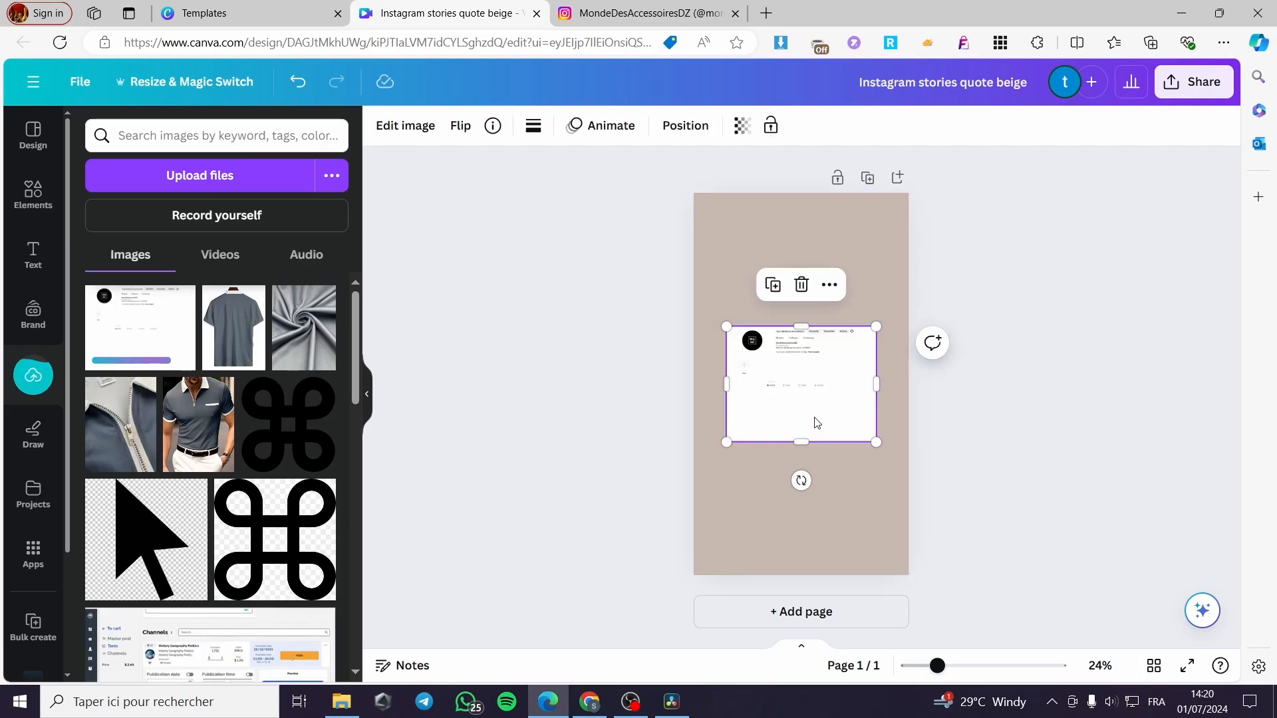
pyautogui.moveTo(815, 421); pyautogui.dragTo(795, 293)
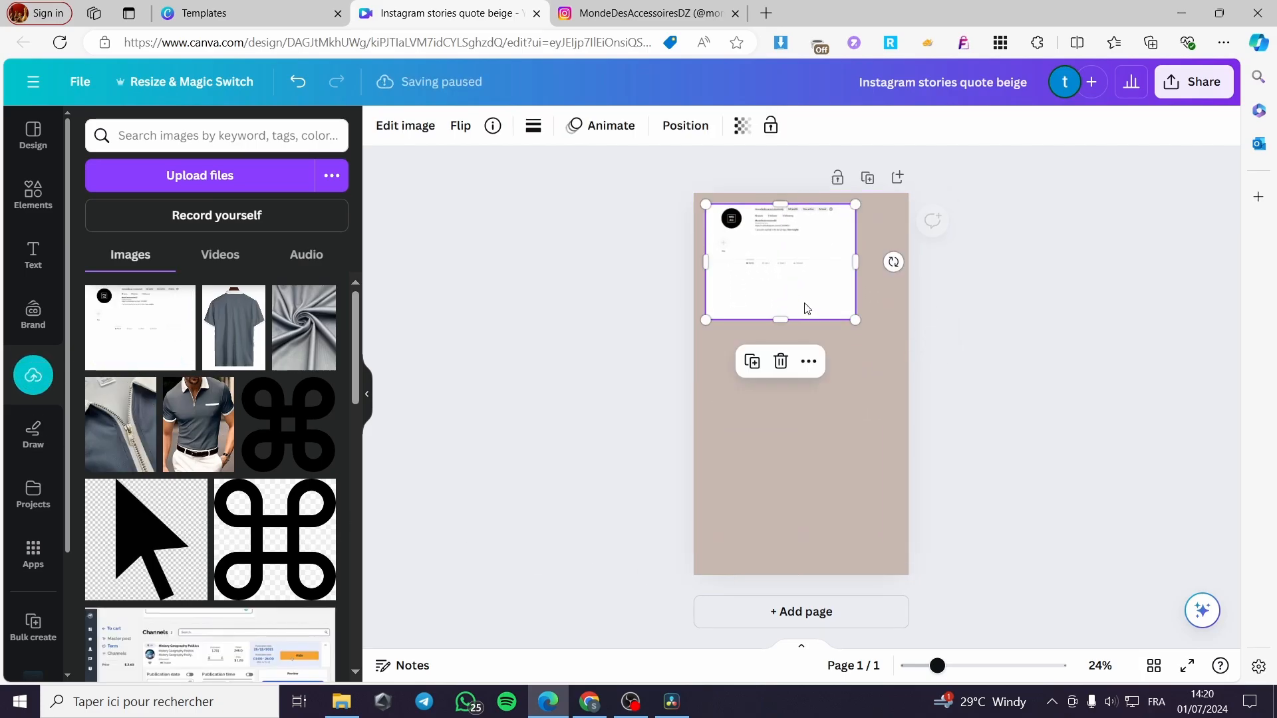
pyautogui.moveTo(856, 324); pyautogui.dragTo(905, 358)
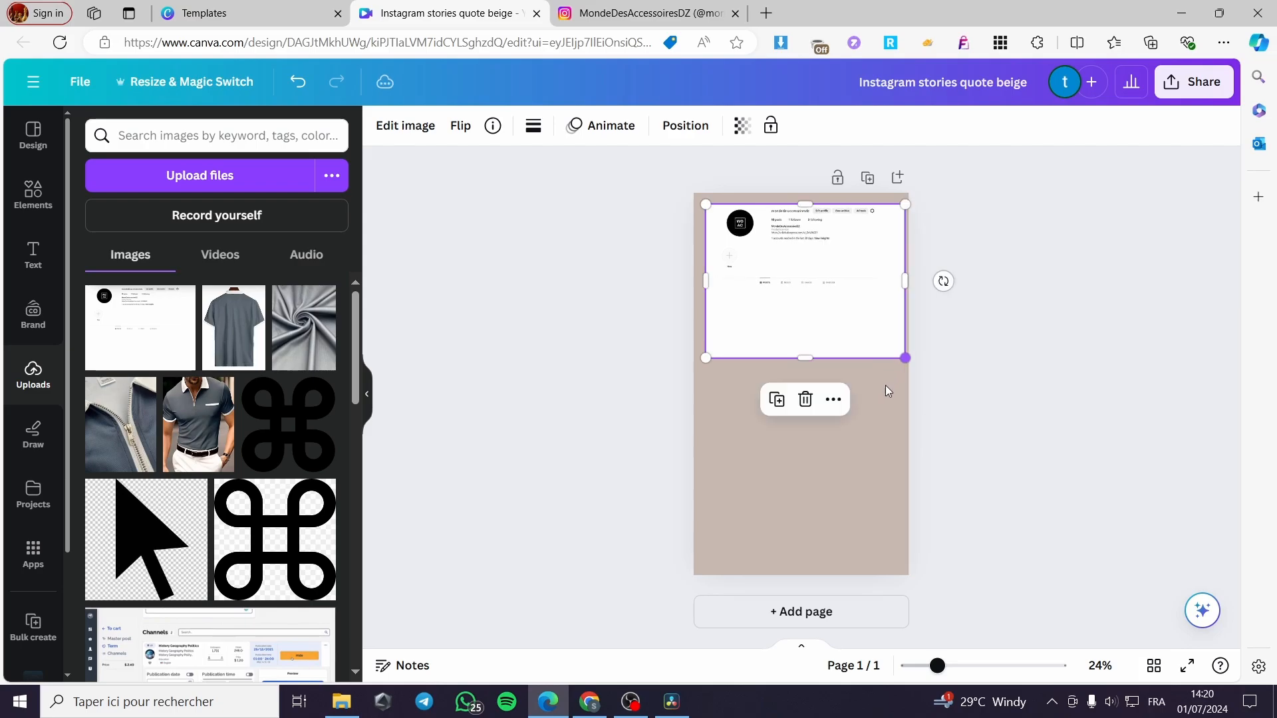
pyautogui.moveTo(805, 356); pyautogui.dragTo(783, 254)
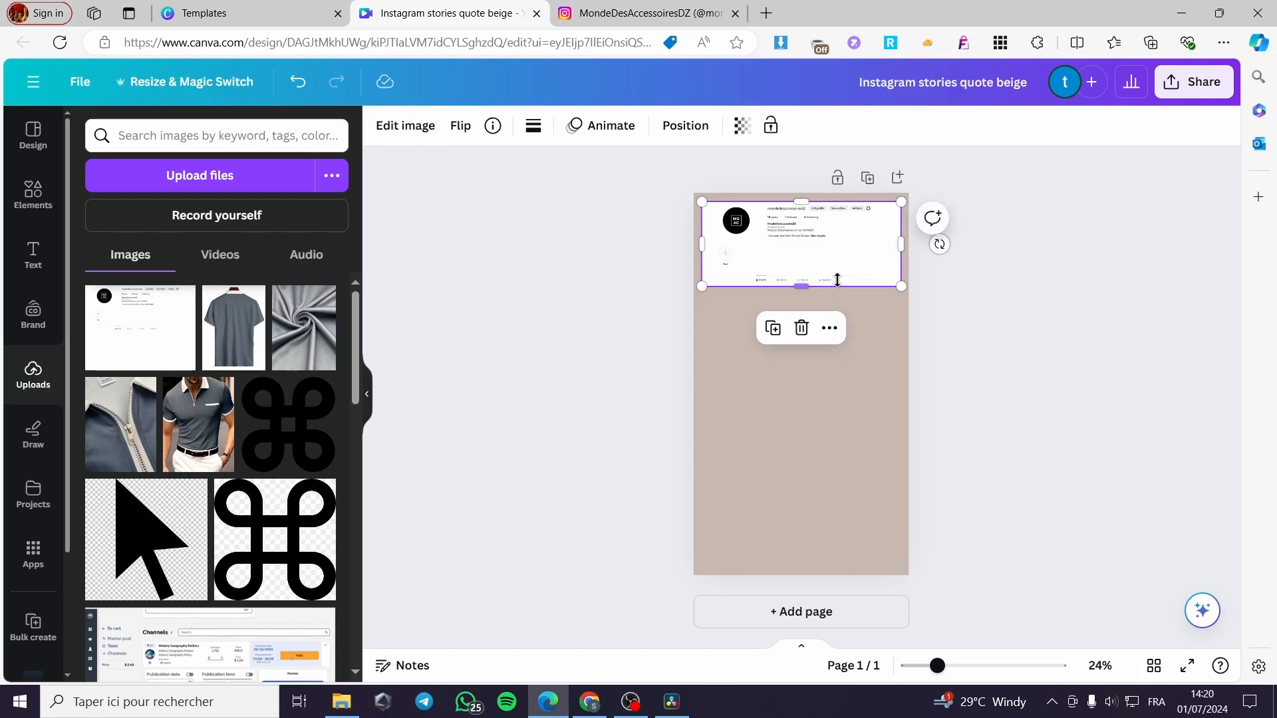
# Step: Add a plain square shape to the page and fill it with white from the photo colors
pyautogui.click(958, 314)
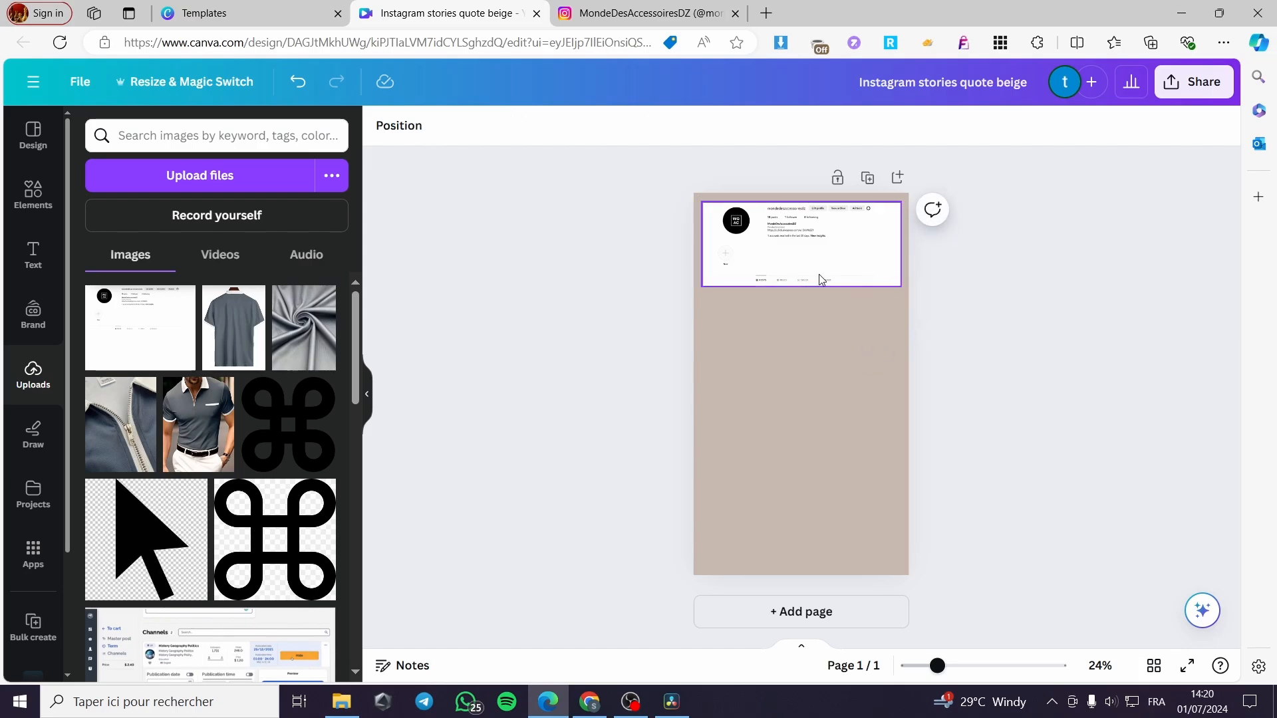
pyautogui.click(36, 205)
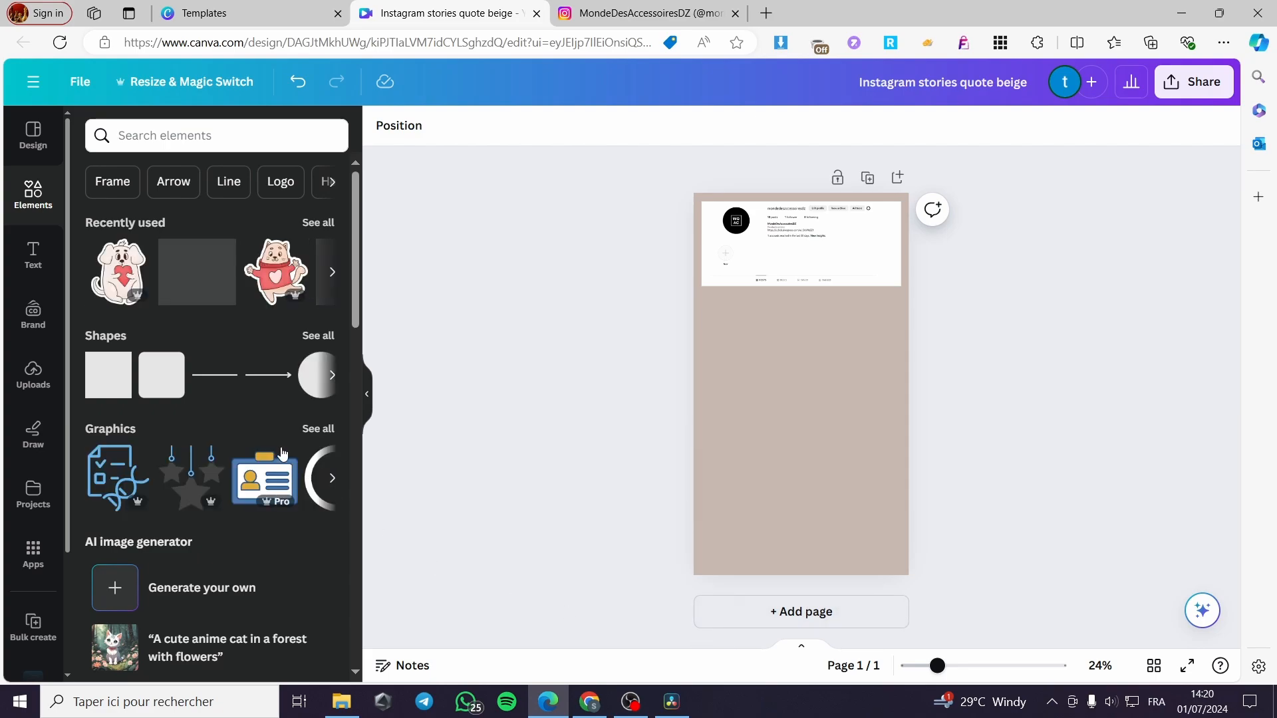
pyautogui.click(110, 375)
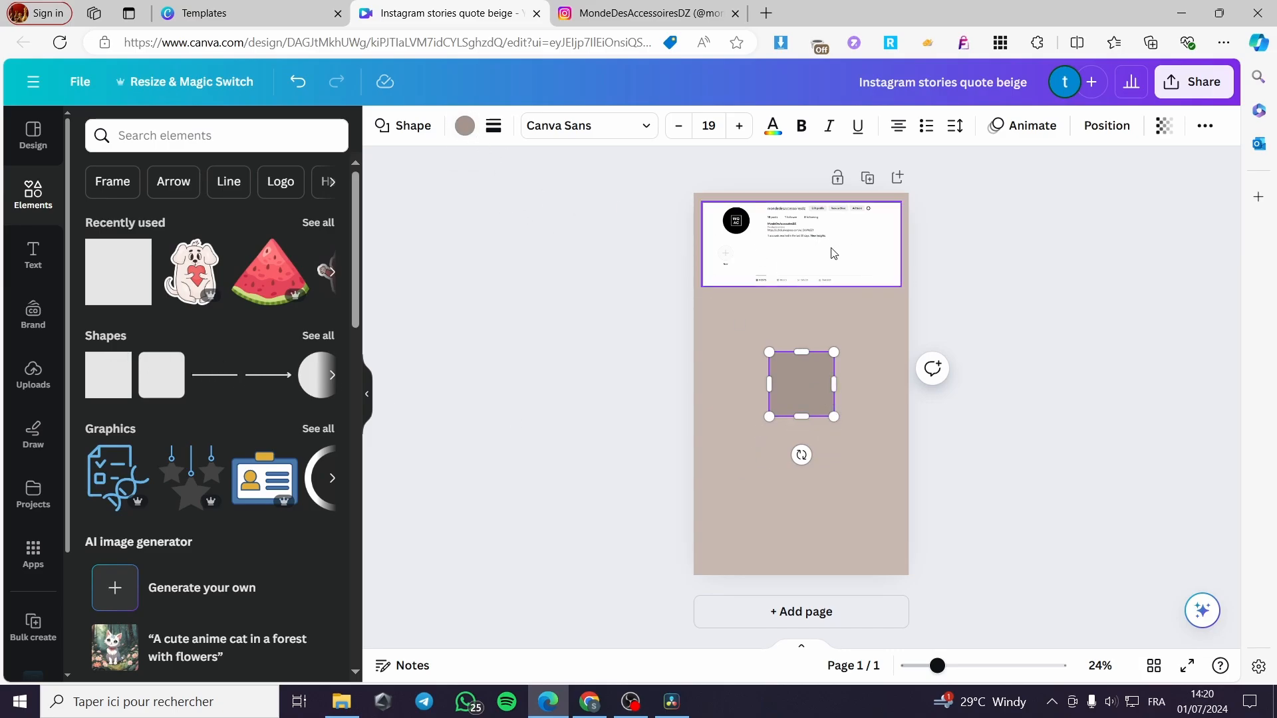
pyautogui.click(465, 125)
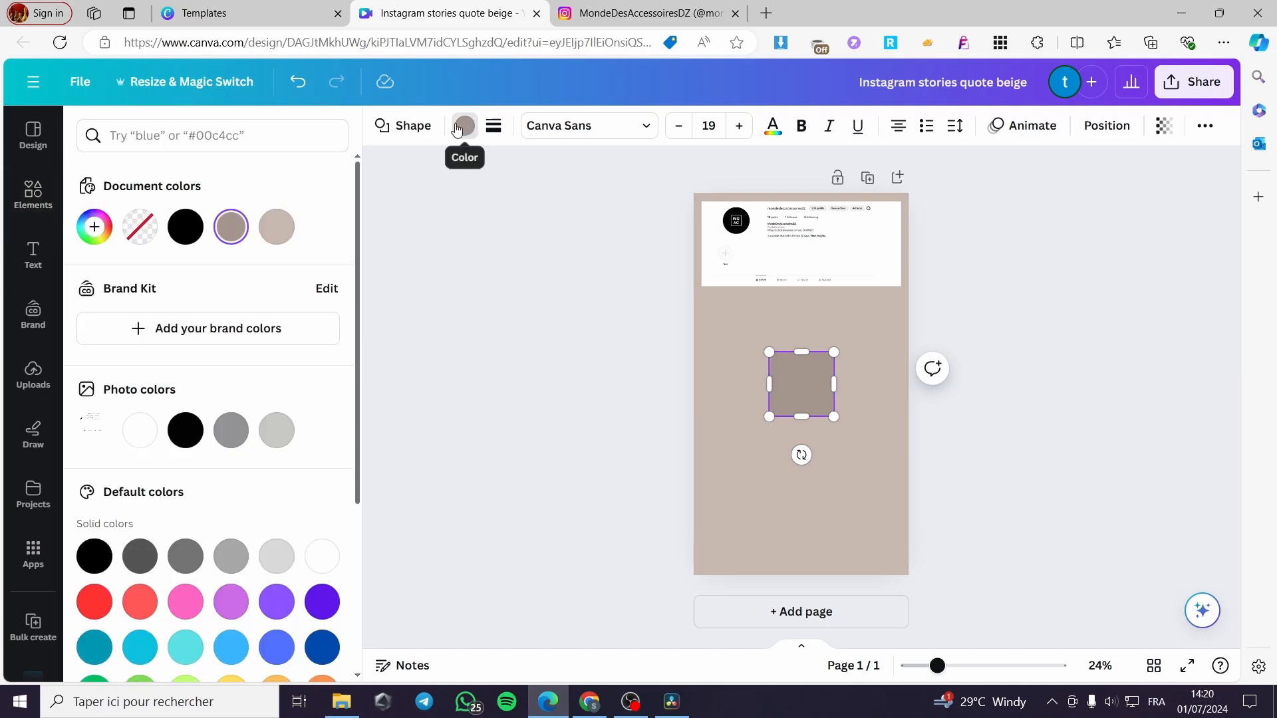
pyautogui.click(140, 430)
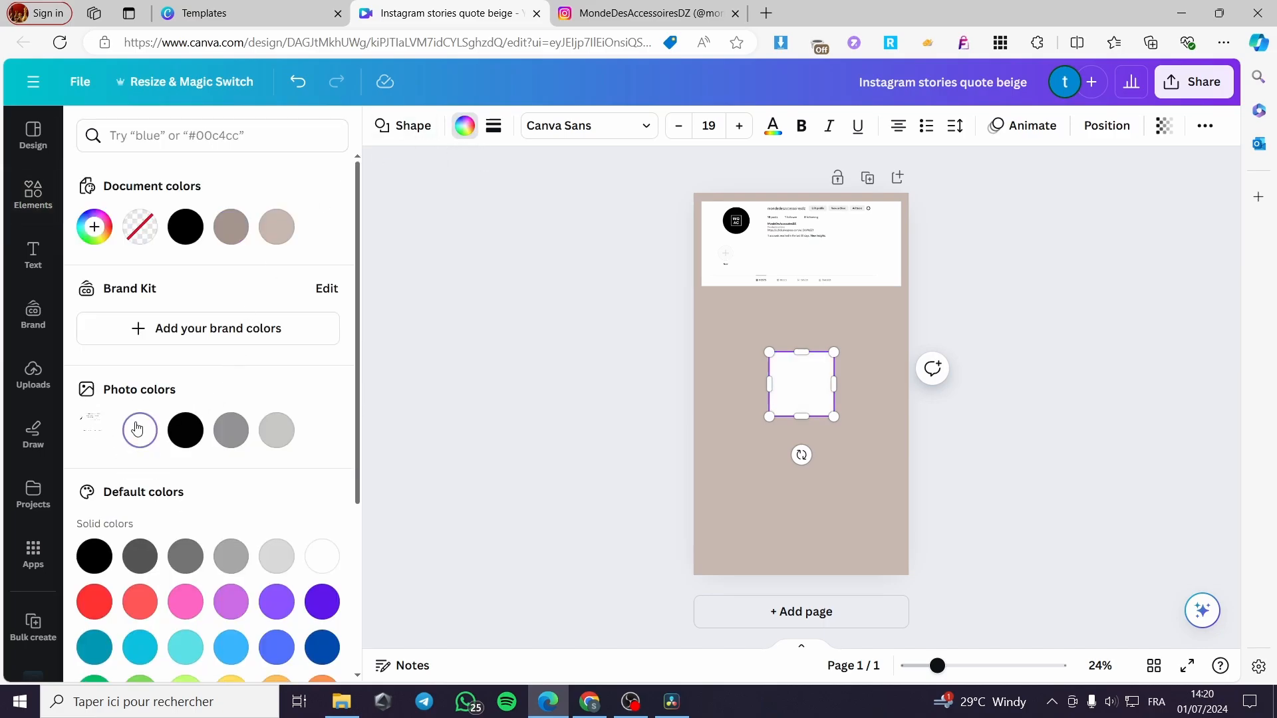
# Step: Place the white square directly below the profile image and stretch it to the image's width and almost down to the page's lower edge
pyautogui.moveTo(811, 383); pyautogui.dragTo(902, 318)
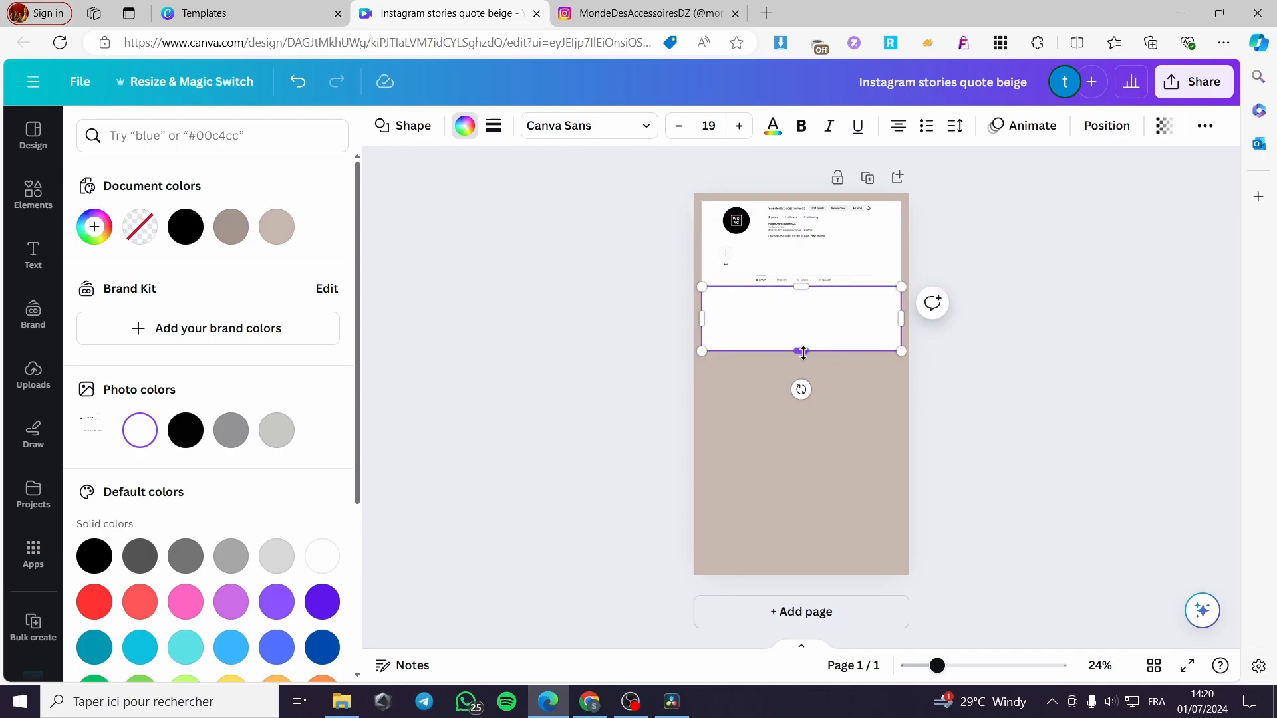
pyautogui.moveTo(800, 354); pyautogui.dragTo(801, 553)
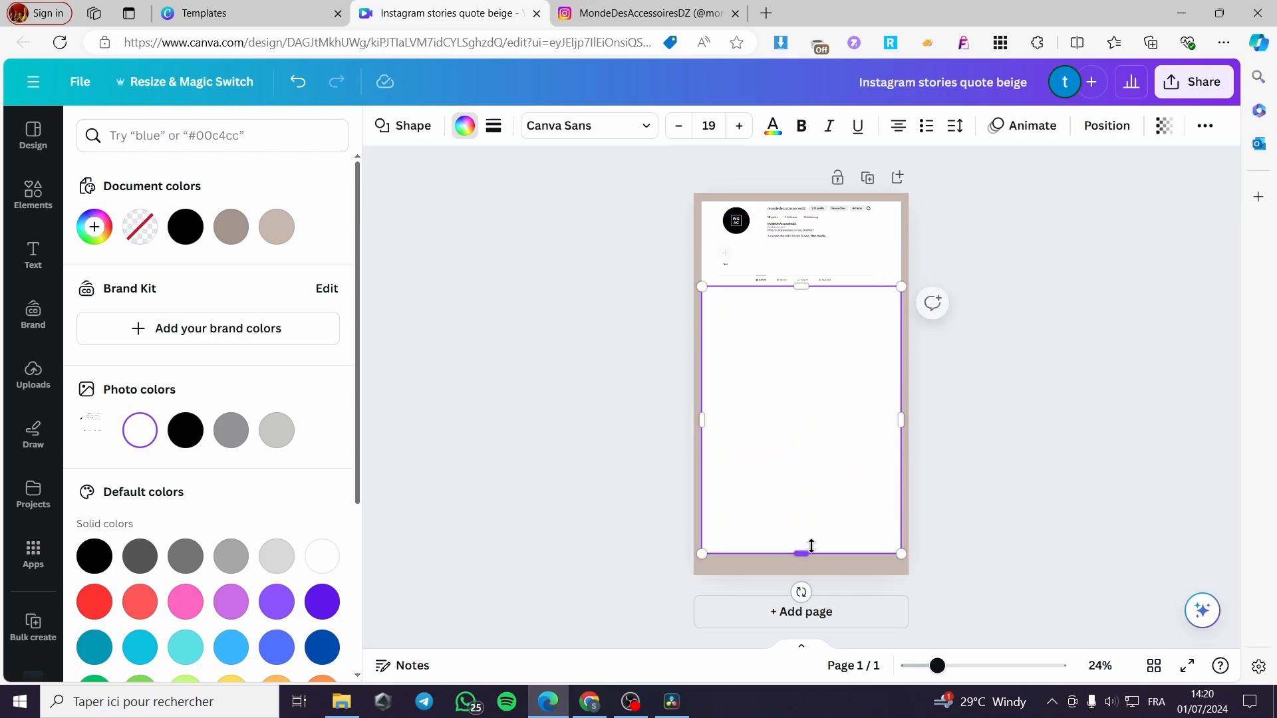
pyautogui.click(1068, 408)
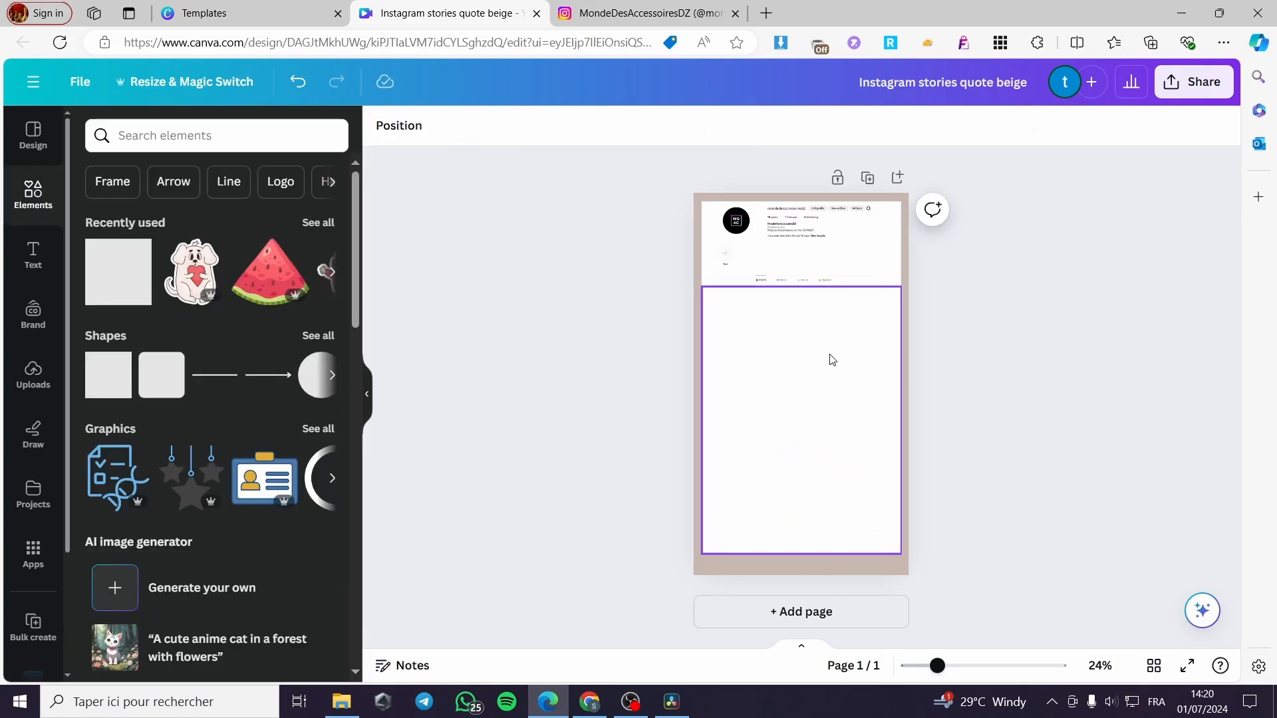
# Step: Extend the white rectangle's upper edge slightly upward so it overlaps the bottom of the profile image
pyautogui.click(805, 304)
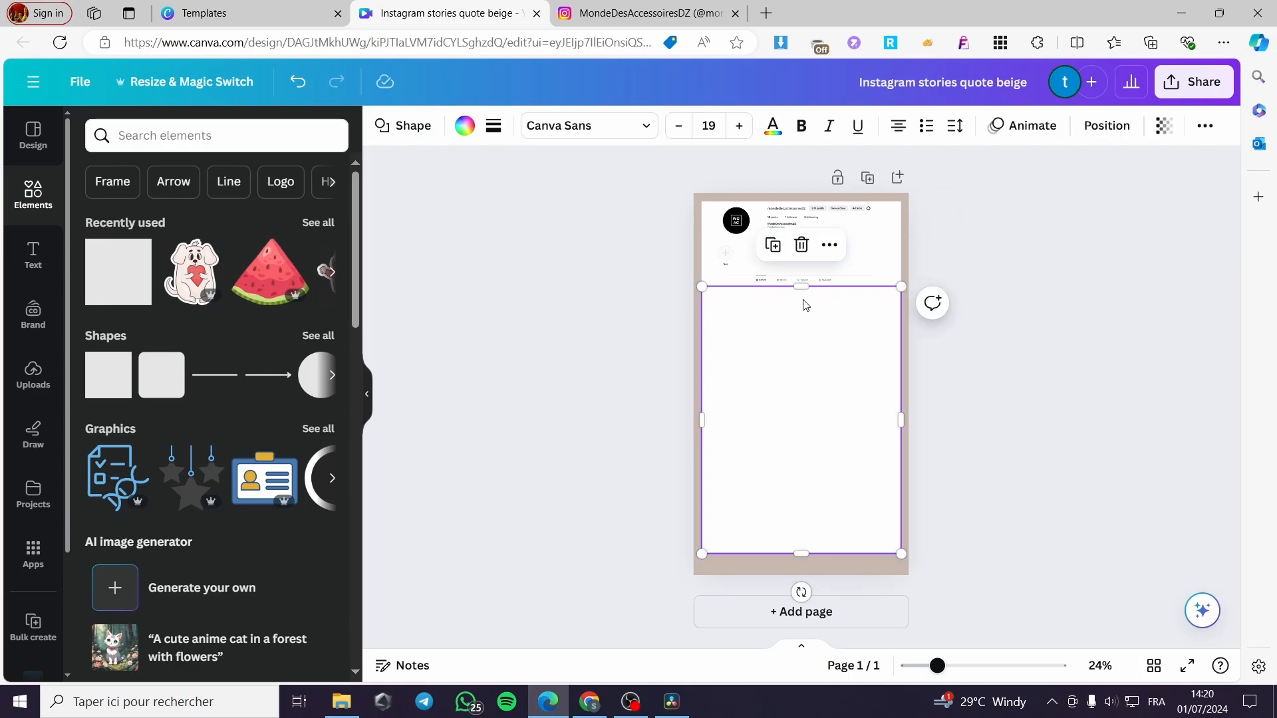
pyautogui.moveTo(802, 284); pyautogui.dragTo(802, 282)
pyautogui.click(1007, 306)
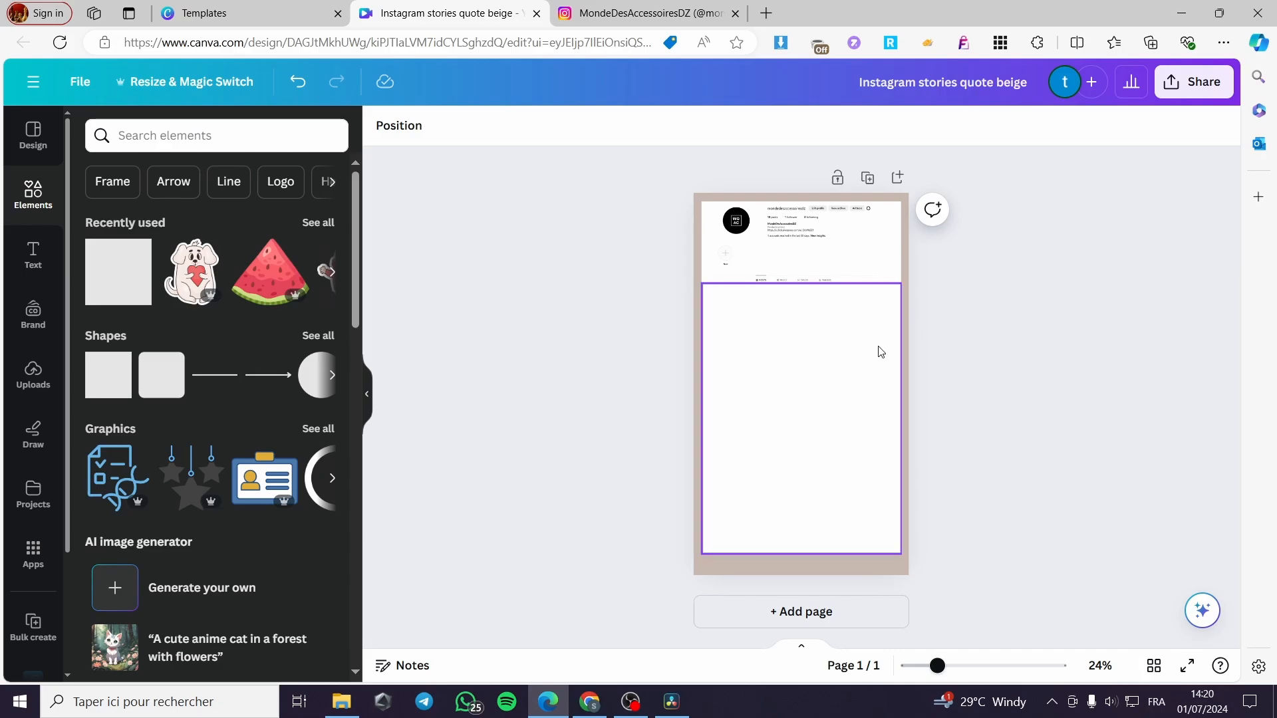
# Step: Examine the seam and side edges between the profile image and the white rectangle up close
pyautogui.scroll(5, 827, 353)
pyautogui.scroll(5, 834, 408)
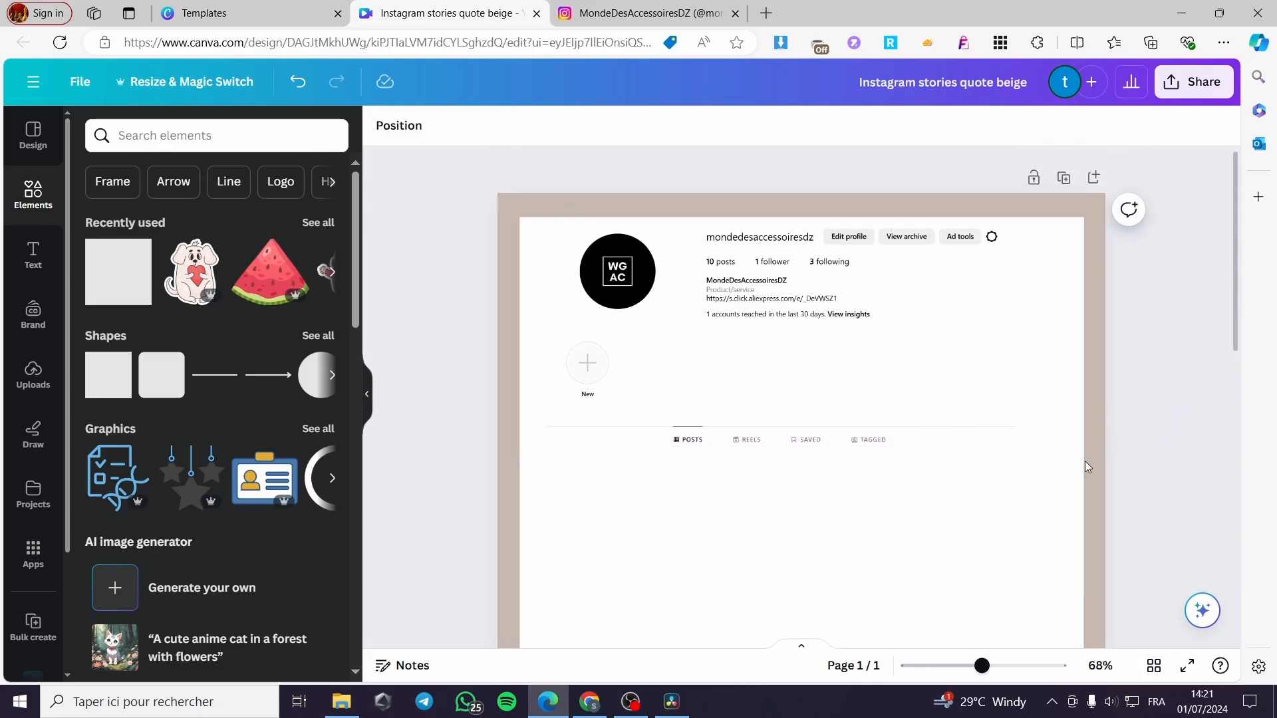
pyautogui.click(765, 570)
pyautogui.scroll(-3, 1112, 586)
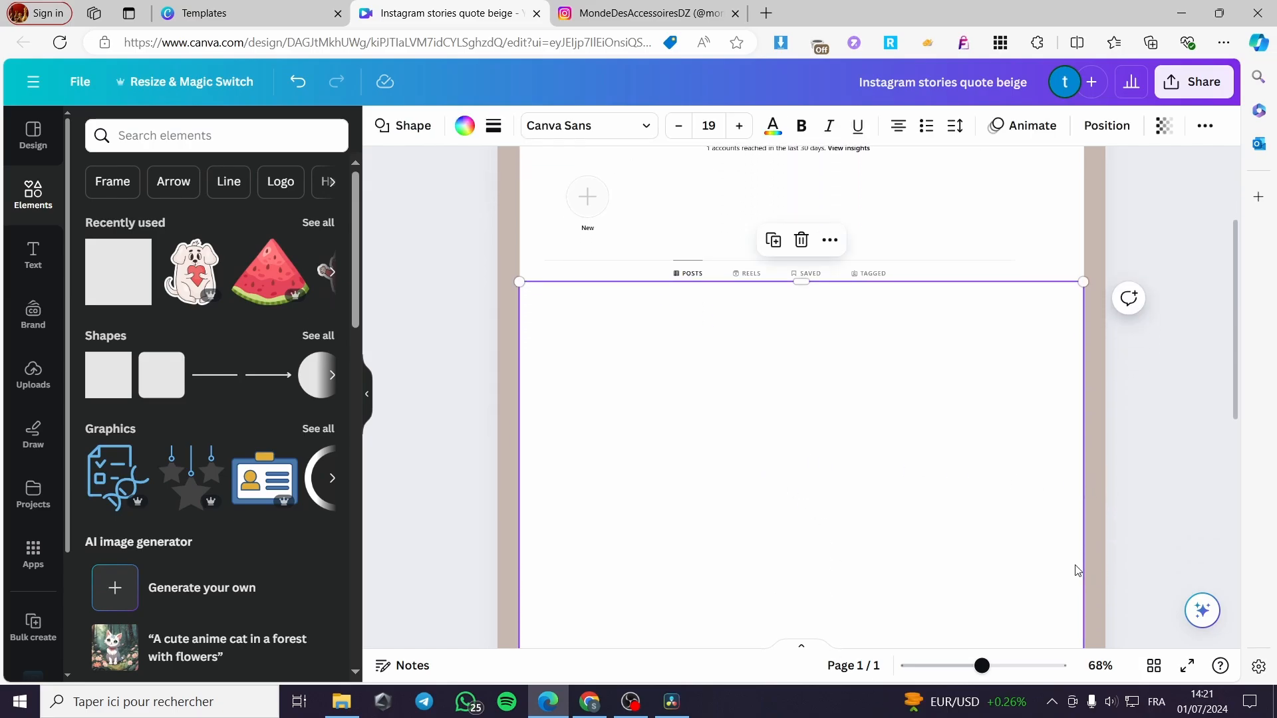
pyautogui.moveTo(1082, 555); pyautogui.dragTo(1082, 556)
pyautogui.scroll(3, 1146, 487)
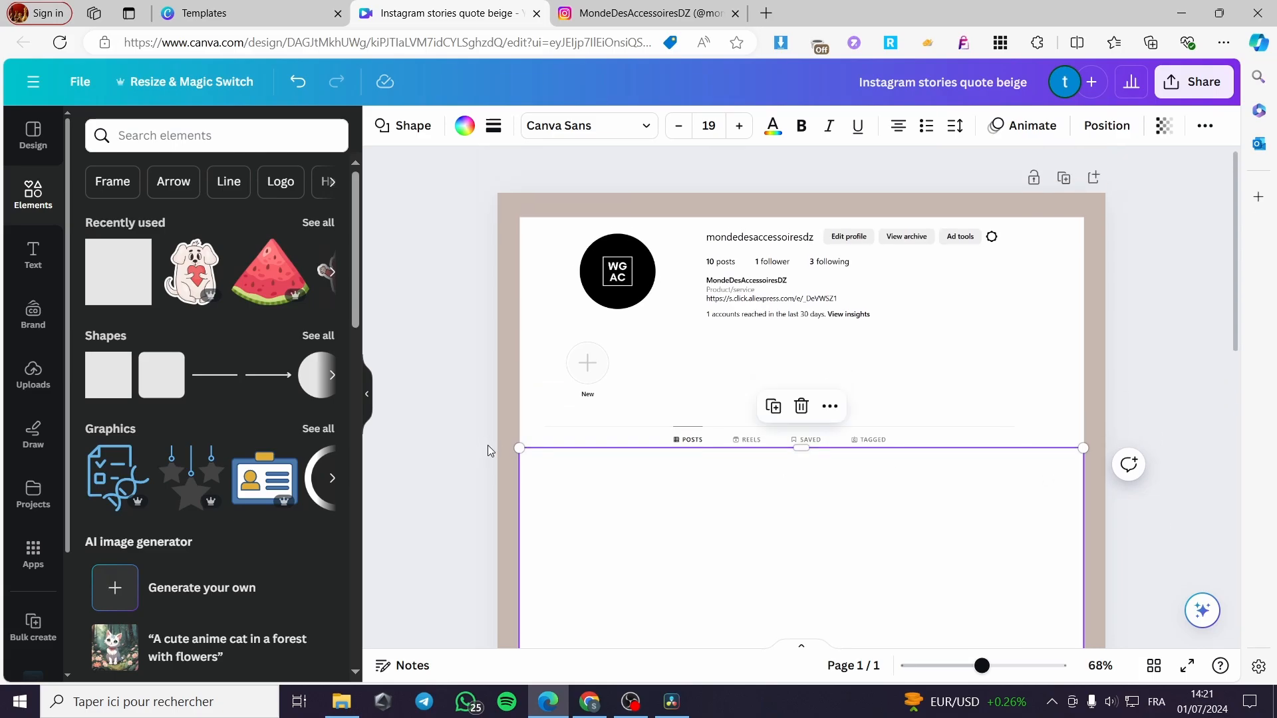
pyautogui.click(473, 427)
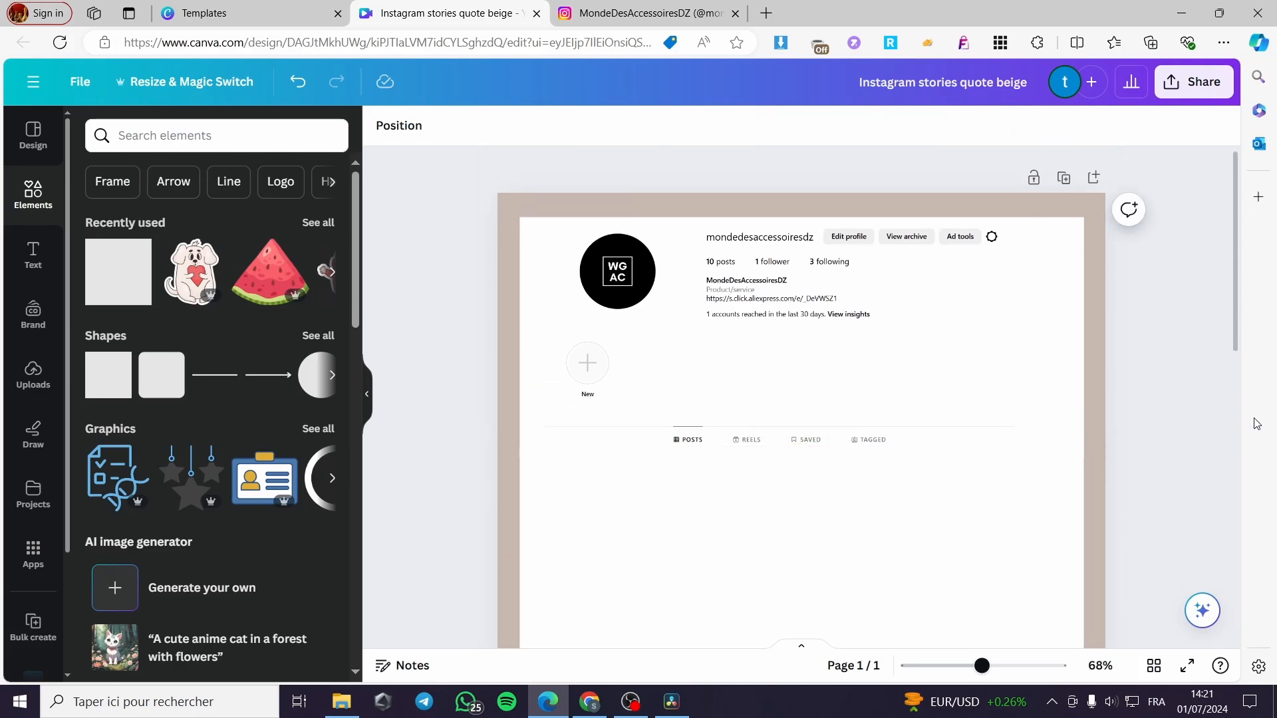
pyautogui.scroll(-2, 1171, 412)
pyautogui.scroll(5, 1084, 393)
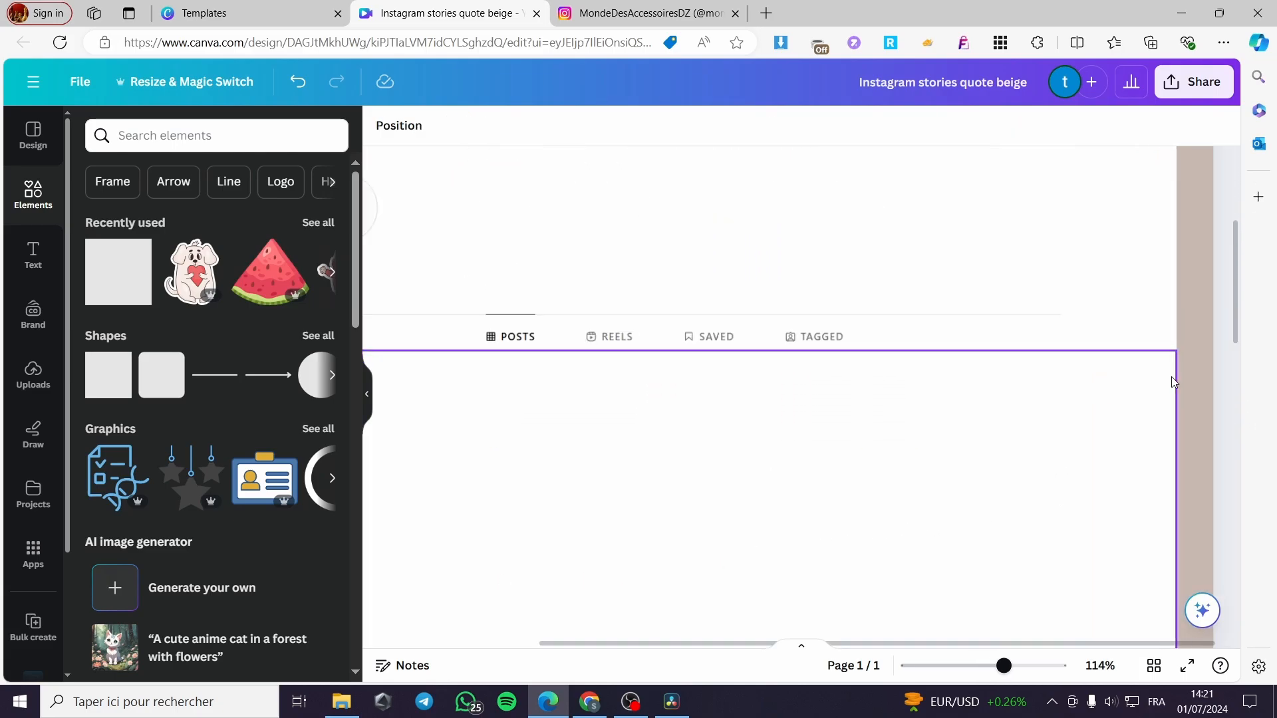
pyautogui.scroll(-6, 1147, 402)
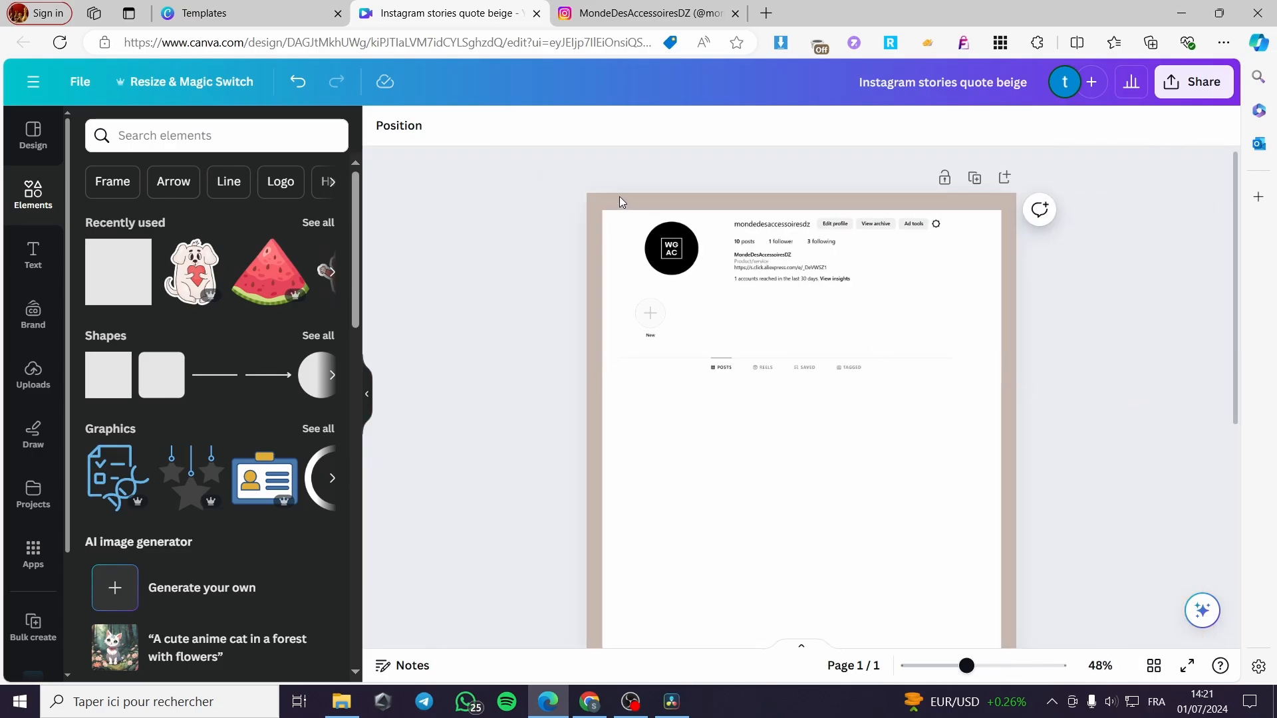
# Step: Change the page background from beige to the white document color
pyautogui.click(620, 199)
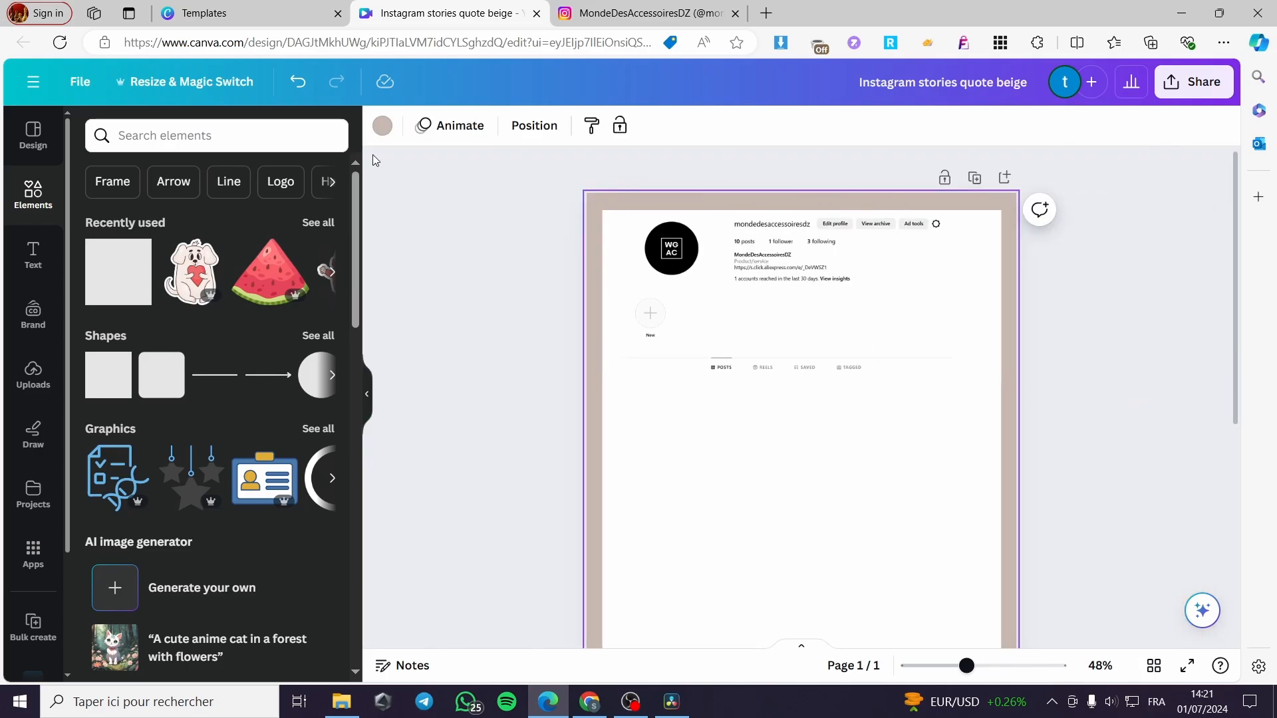
pyautogui.click(382, 126)
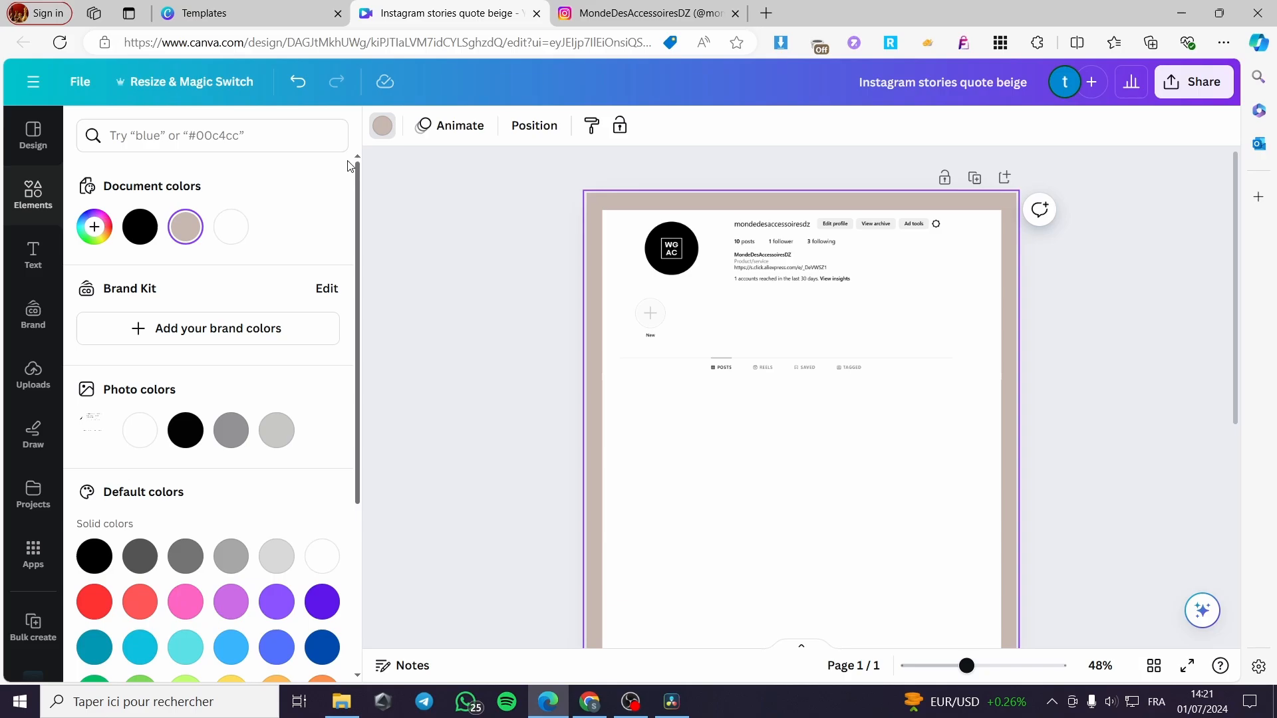
pyautogui.click(231, 227)
pyautogui.click(1150, 448)
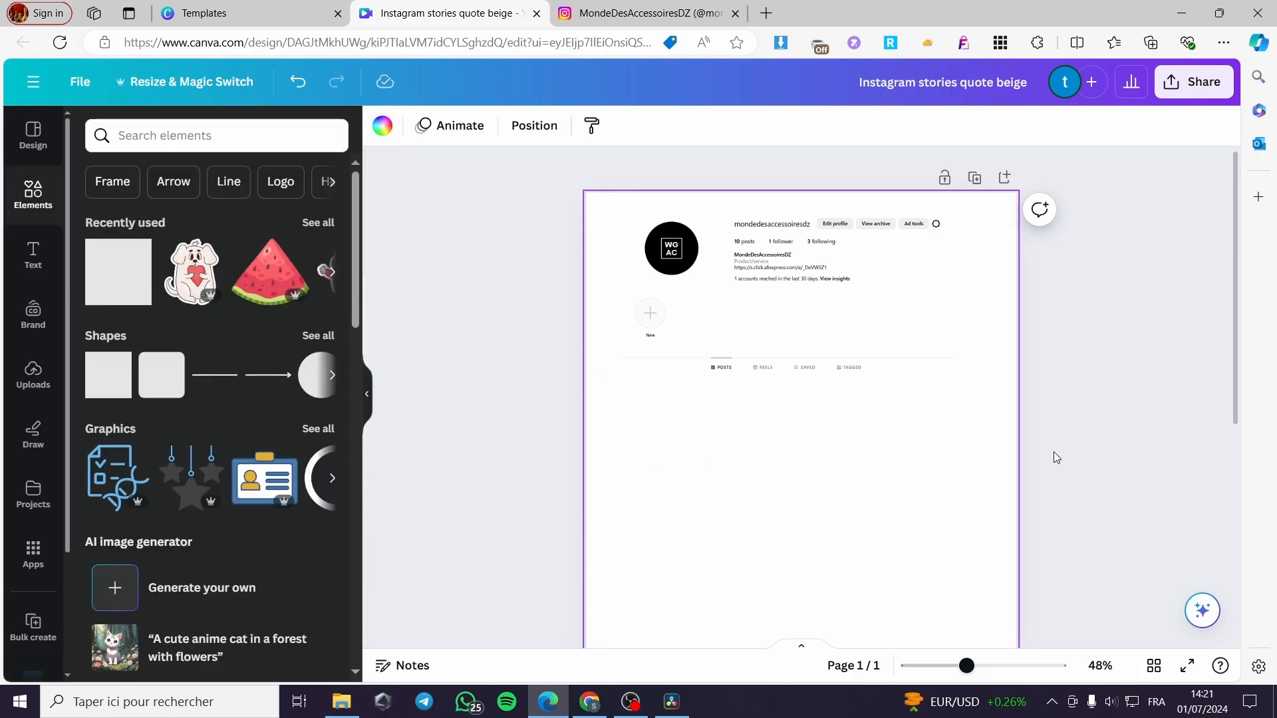
pyautogui.scroll(2, 979, 456)
pyautogui.scroll(-2, 979, 455)
pyautogui.click(1130, 440)
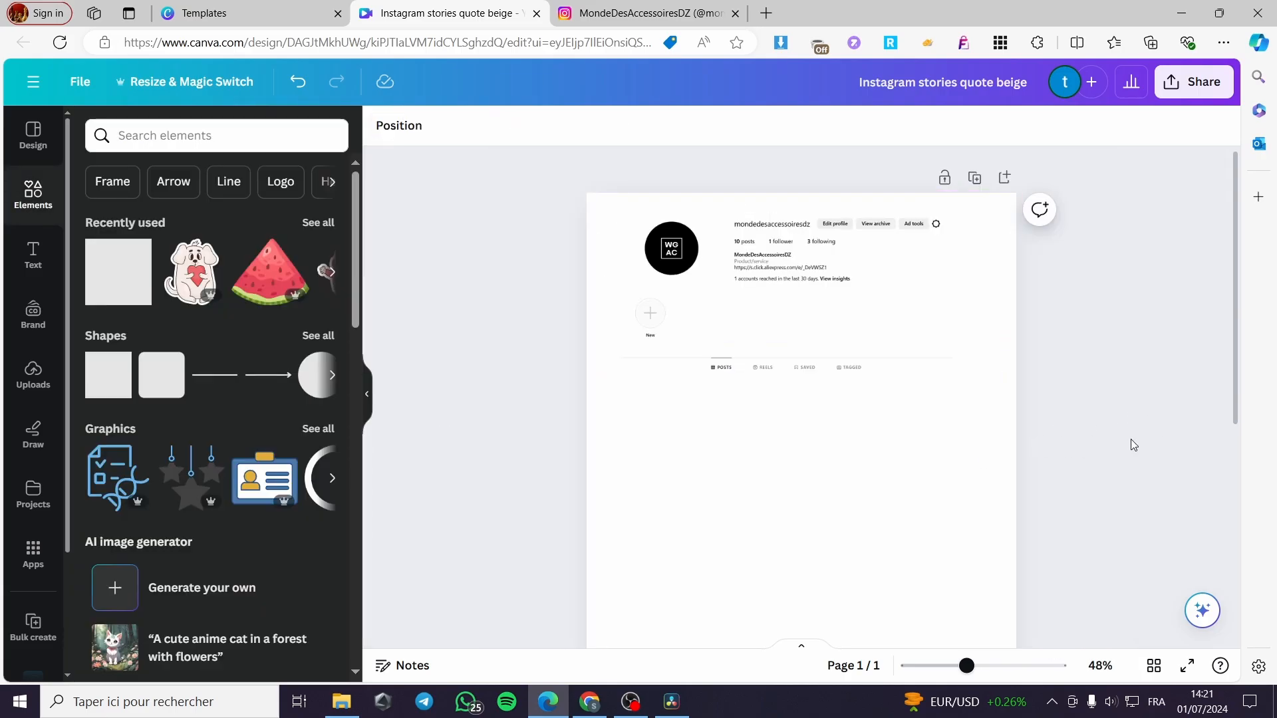
pyautogui.scroll(-5, 1132, 437)
pyautogui.hotkey('ctrl', 'v')
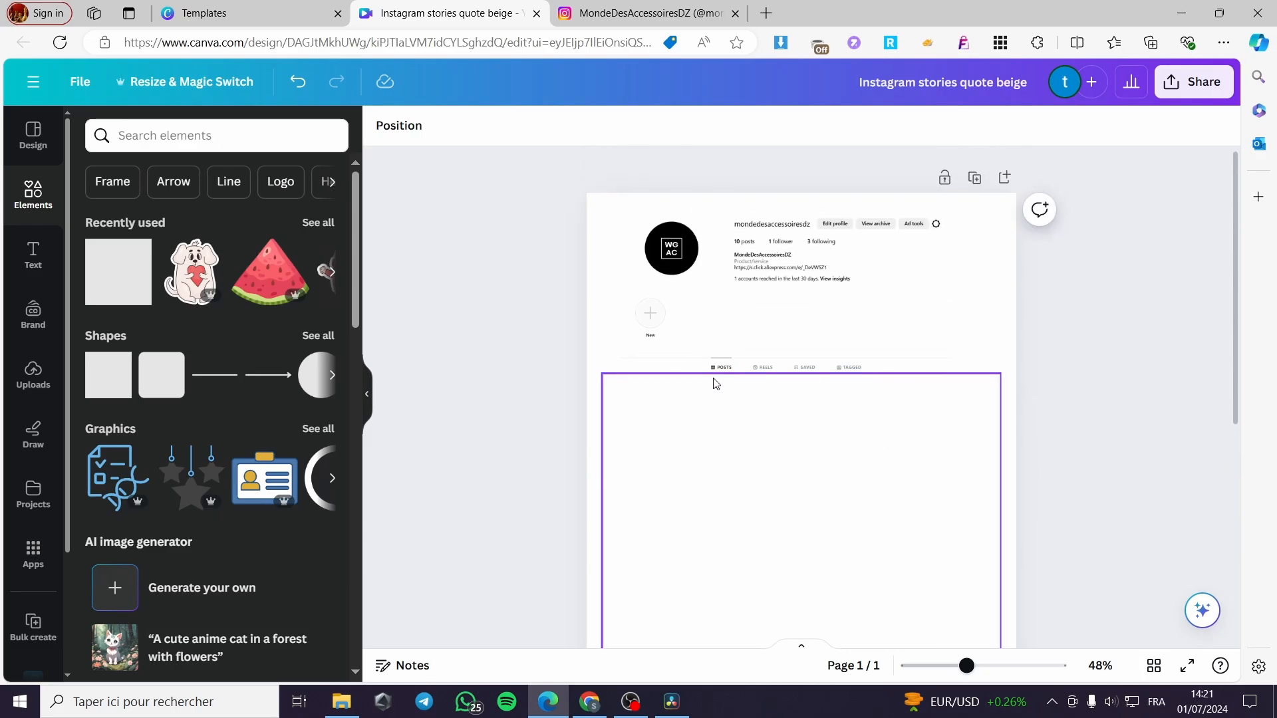
pyautogui.scroll(5, 716, 384)
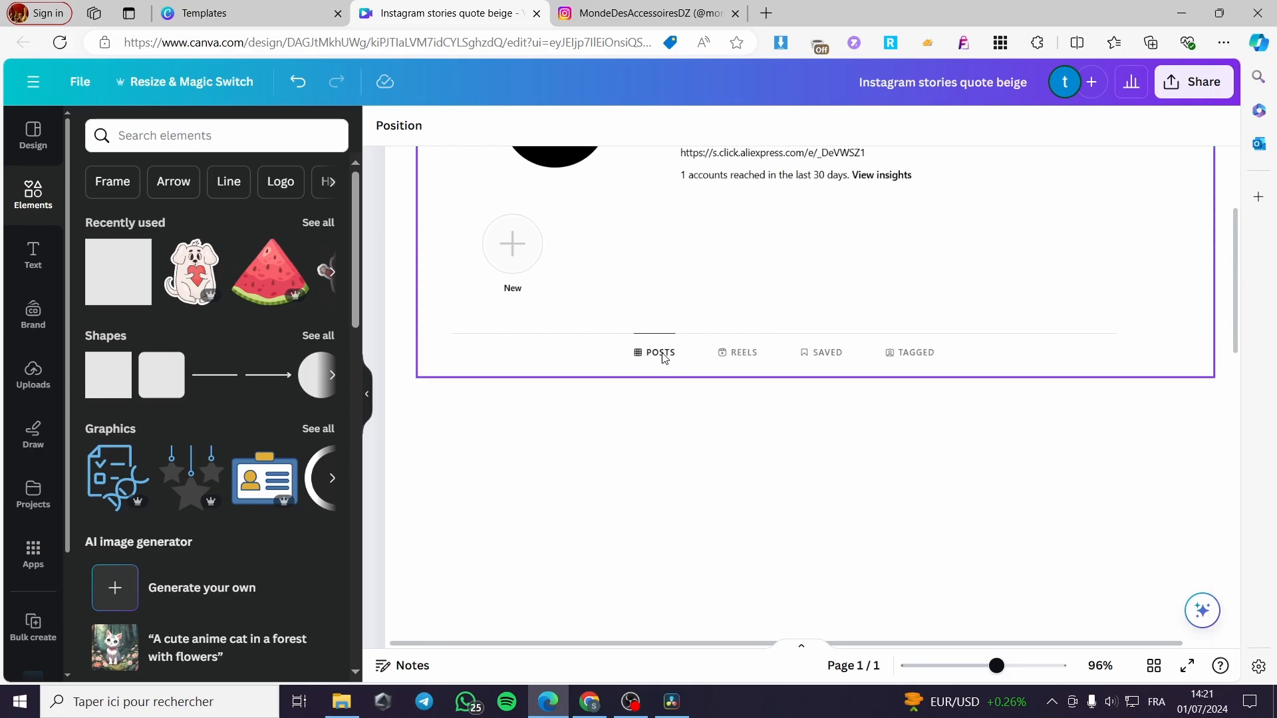
pyautogui.scroll(-5, 658, 359)
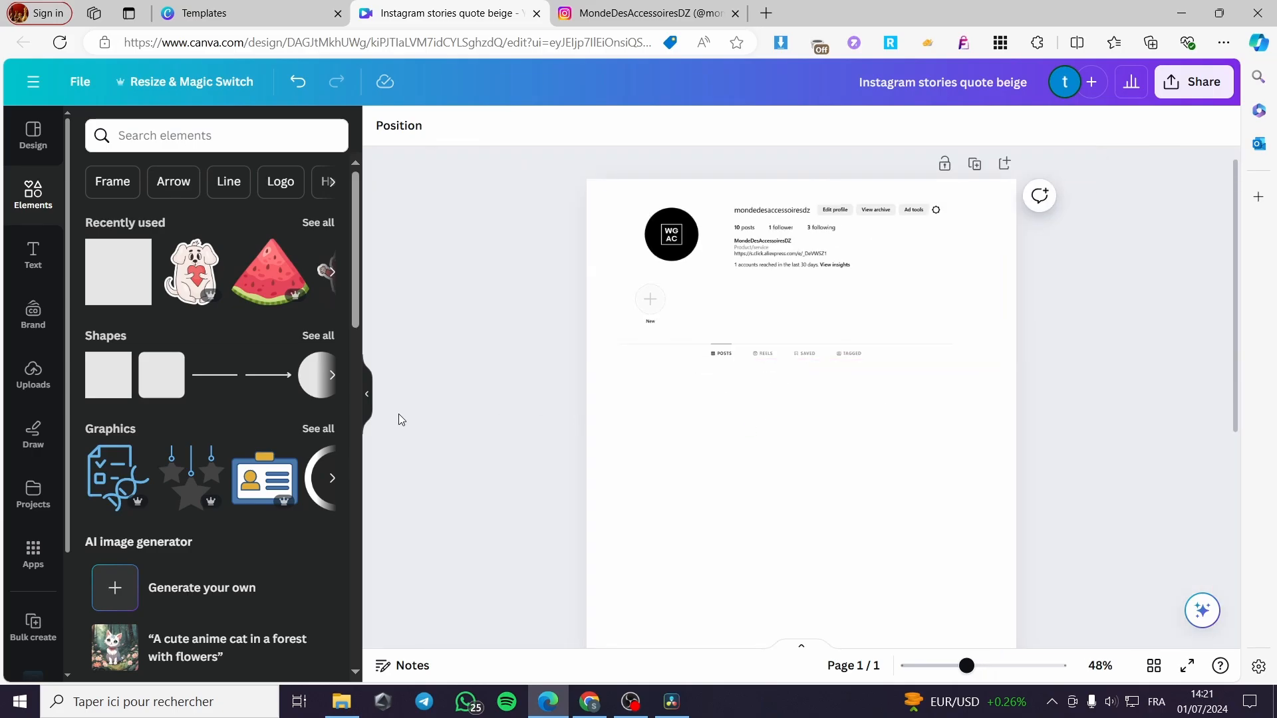
# Step: Search the elements for "frame" and add the plain square frame to the page
pyautogui.click(37, 198)
pyautogui.click(225, 137)
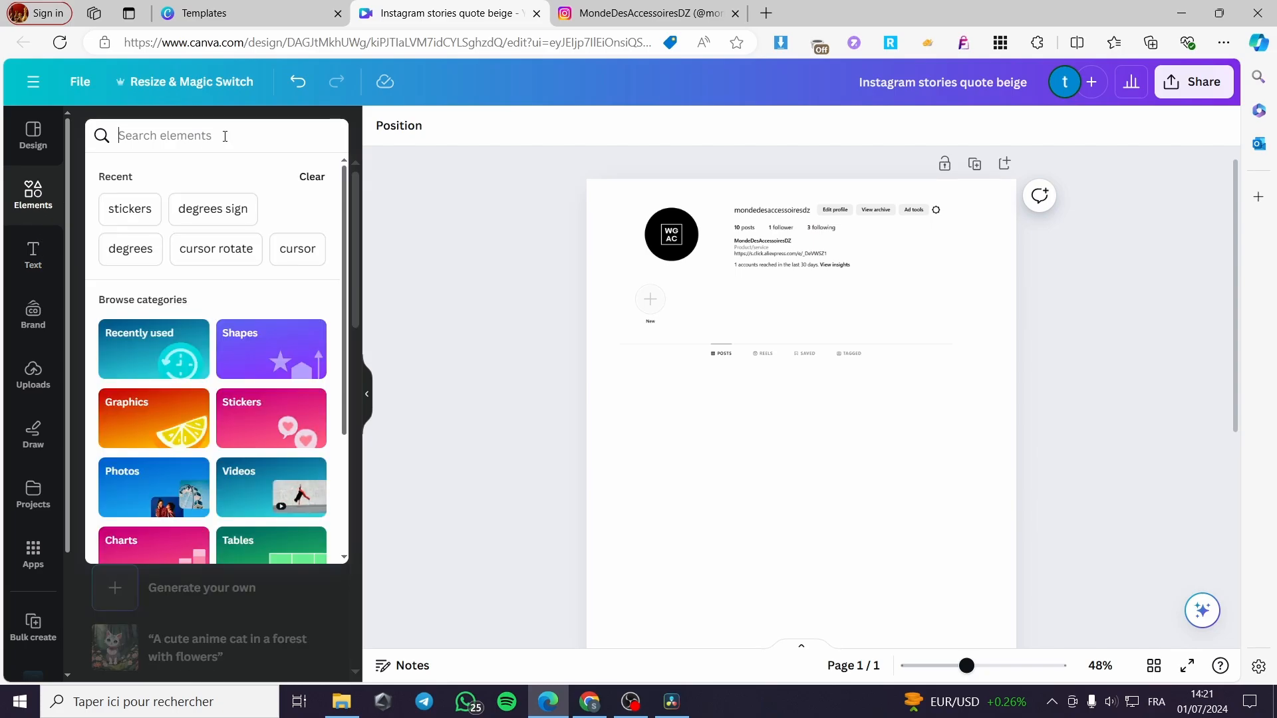
pyautogui.write('fra')
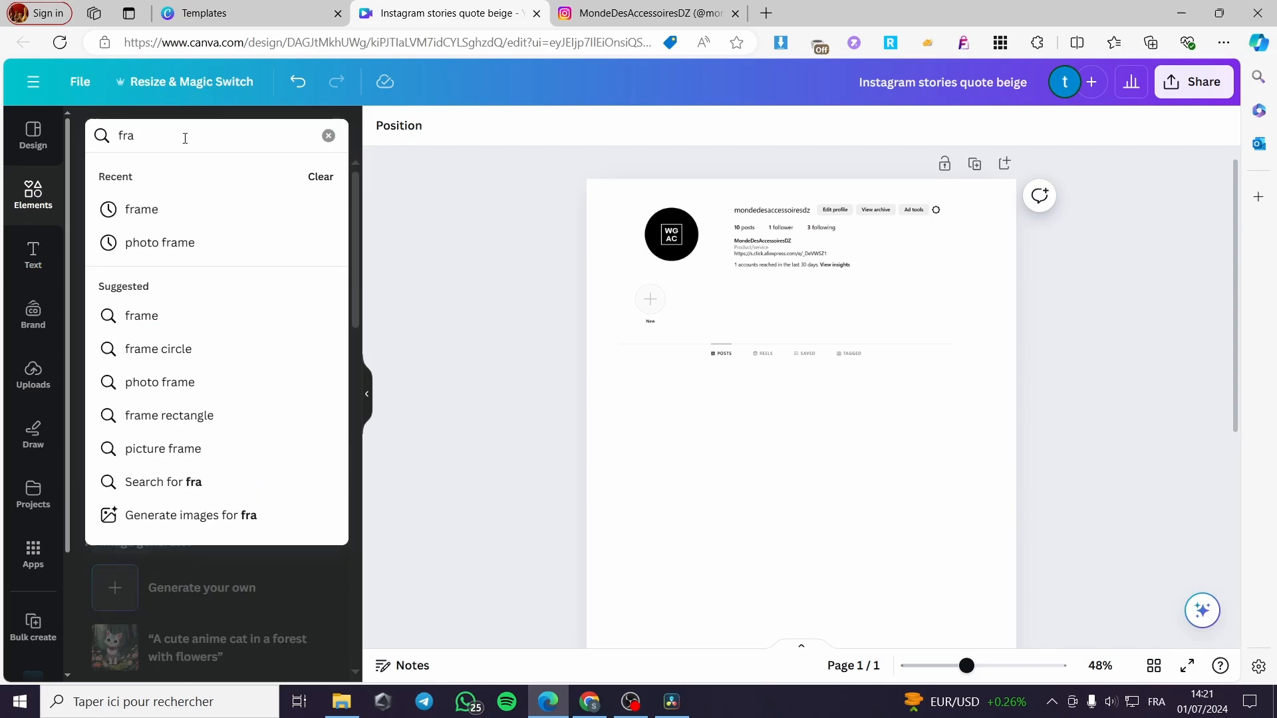
pyautogui.click(178, 211)
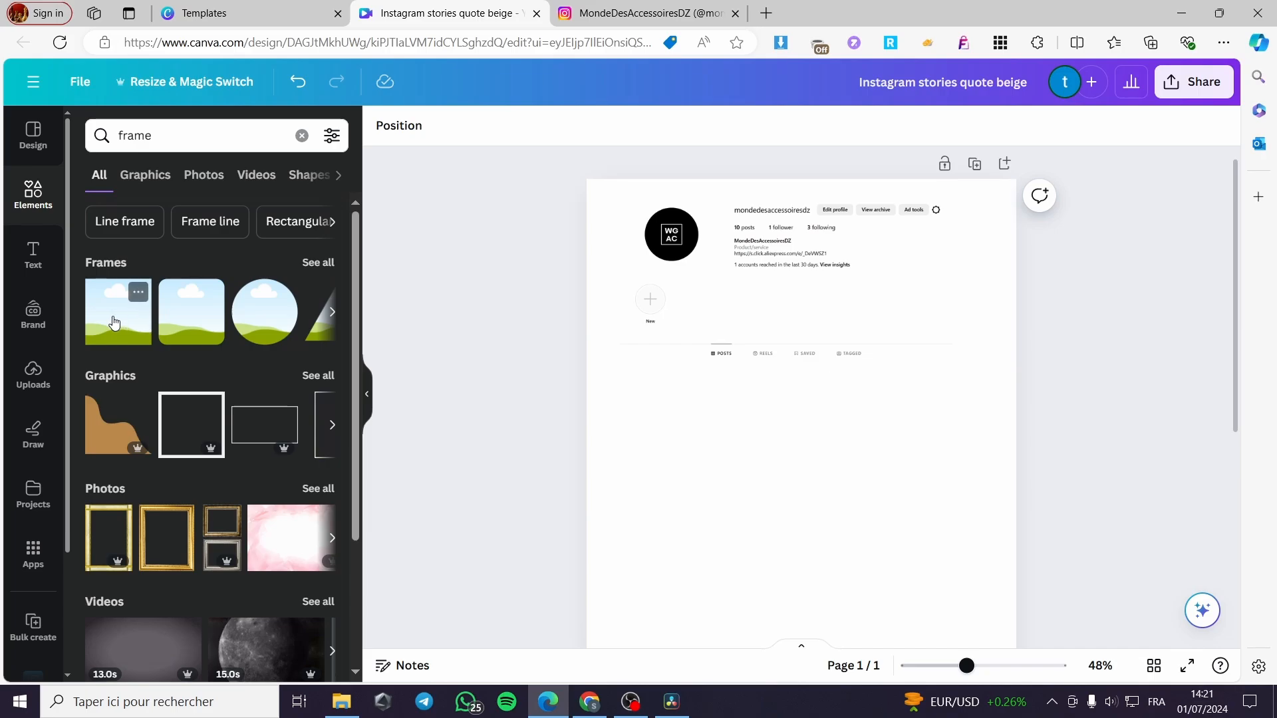
pyautogui.click(115, 323)
# Step: Shrink the square frame to a small tile and place it just below the POSTS tab row
pyautogui.scroll(-3, 912, 452)
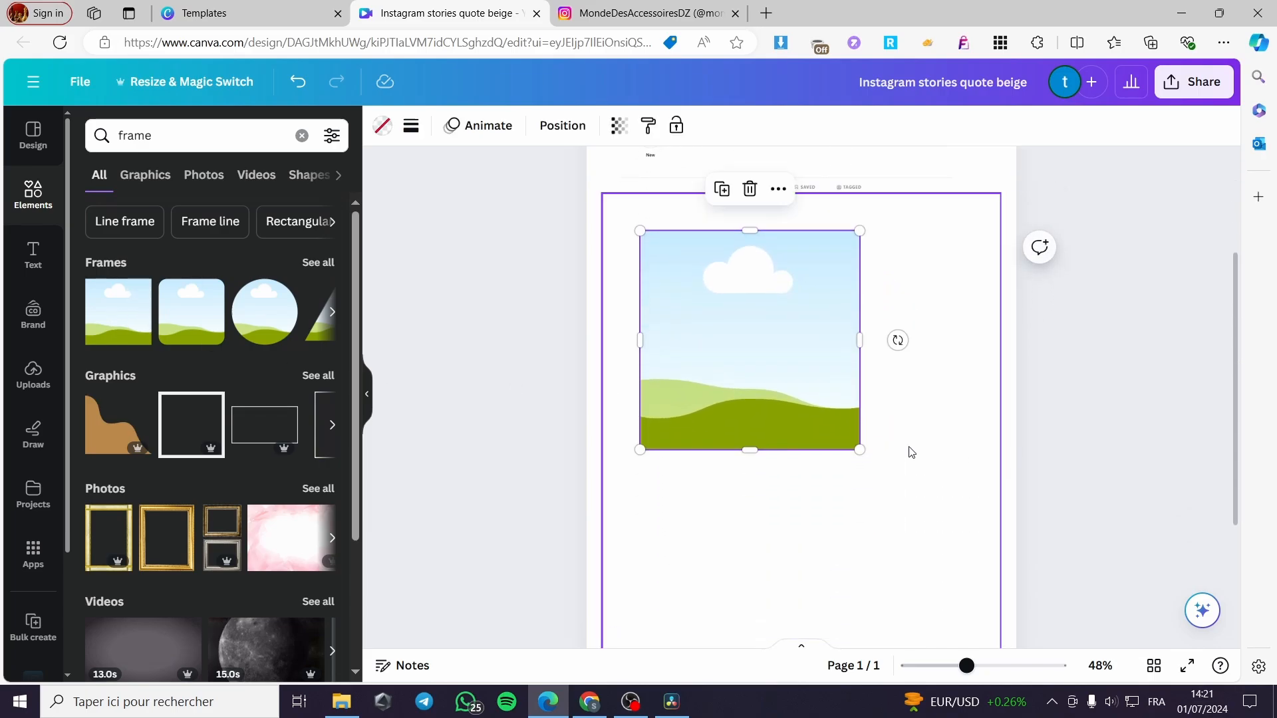
pyautogui.moveTo(859, 449); pyautogui.dragTo(685, 317)
pyautogui.moveTo(687, 260); pyautogui.dragTo(768, 256)
# Step: Duplicate the small frame to make a row of four adjoining square frames below the tab row
pyautogui.click(640, 328)
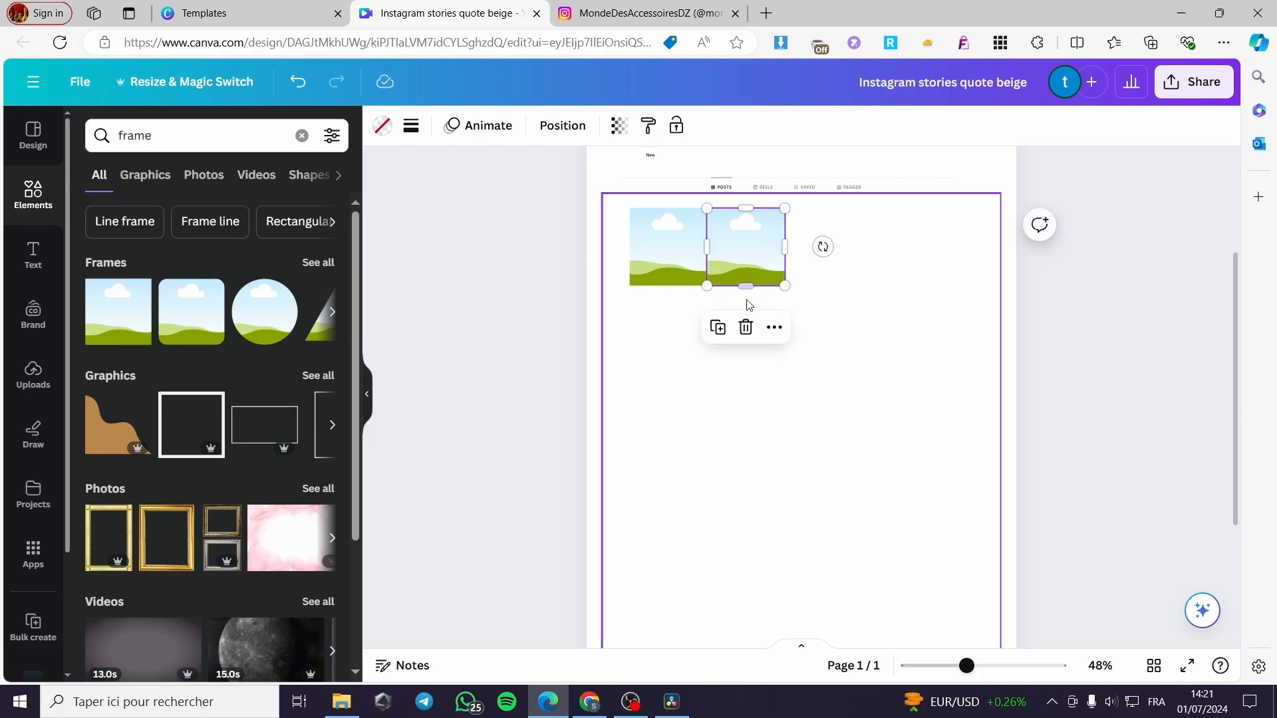
pyautogui.click(725, 338)
pyautogui.click(798, 333)
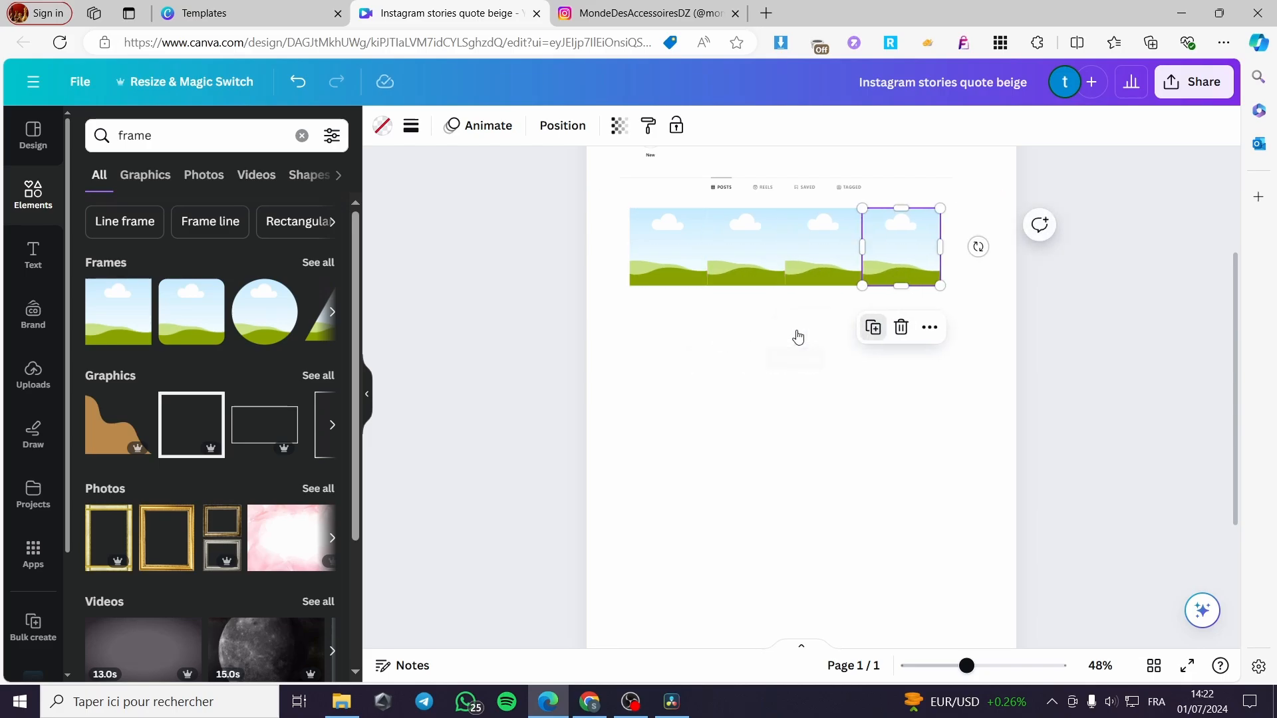
pyautogui.scroll(1, 913, 343)
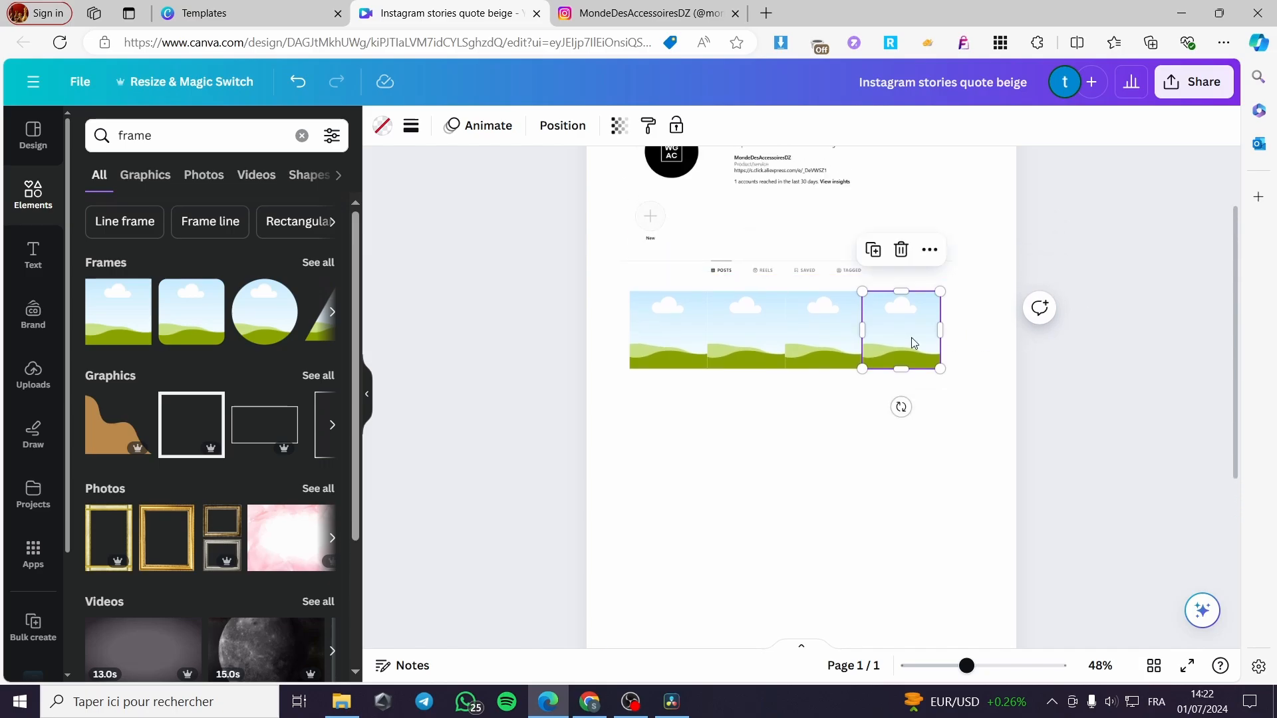
pyautogui.click(1123, 351)
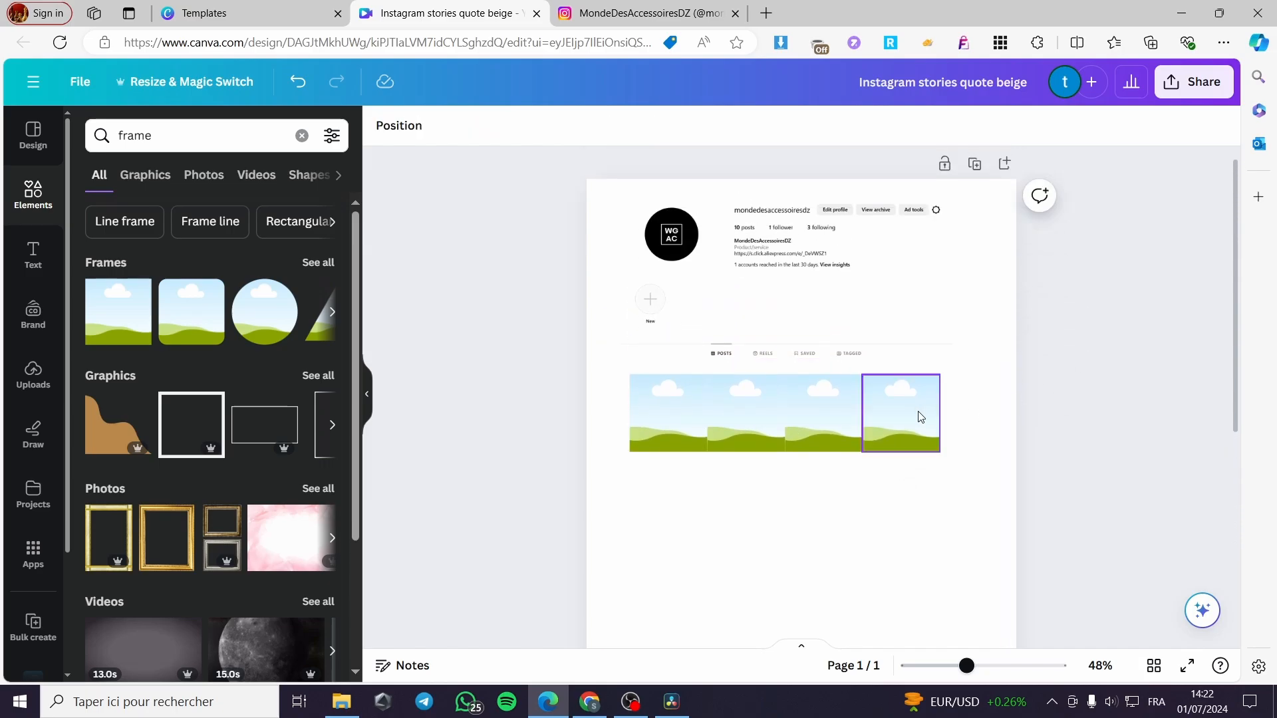
# Step: Shift the second, third and fourth frames to the right, leaving a gap after the first frame
pyautogui.moveTo(921, 417); pyautogui.dragTo(935, 411)
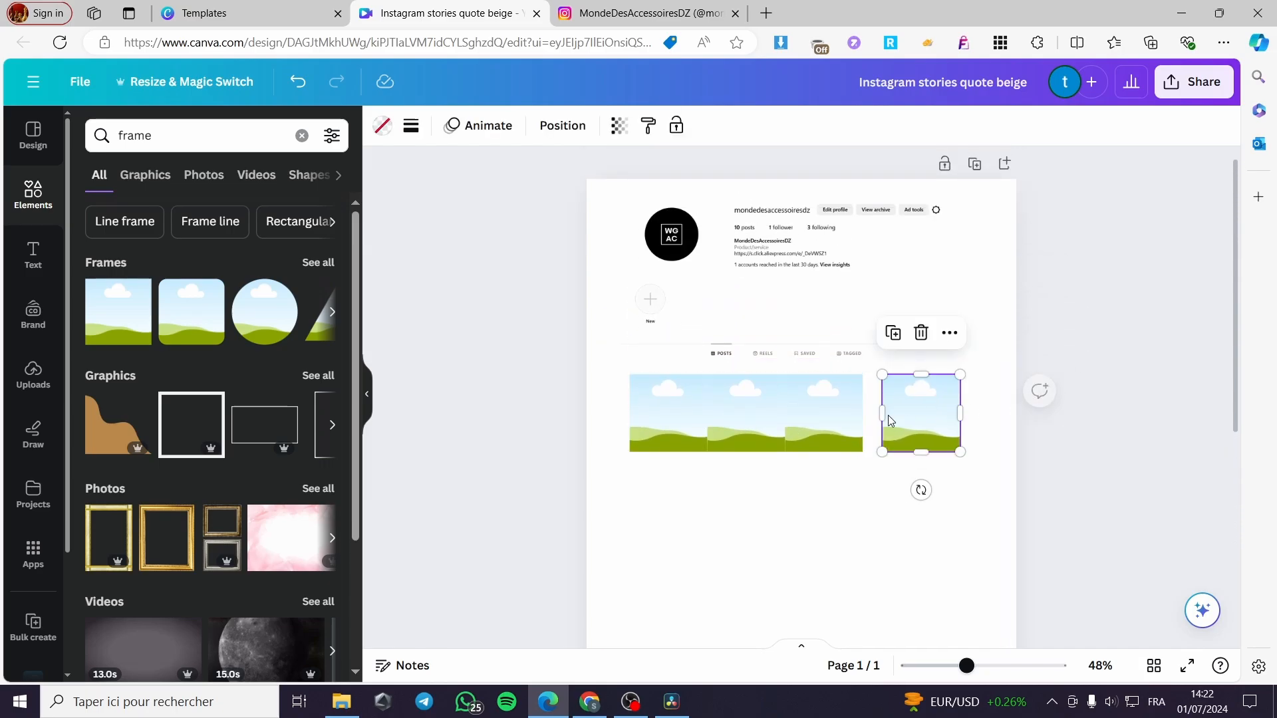
pyautogui.moveTo(845, 416); pyautogui.dragTo(861, 416)
pyautogui.moveTo(771, 417); pyautogui.dragTo(785, 415)
pyautogui.moveTo(907, 419); pyautogui.dragTo(904, 413)
# Step: Check the post grid layout on the Instagram profile page, then return to the Canva design
pyautogui.click(687, 419)
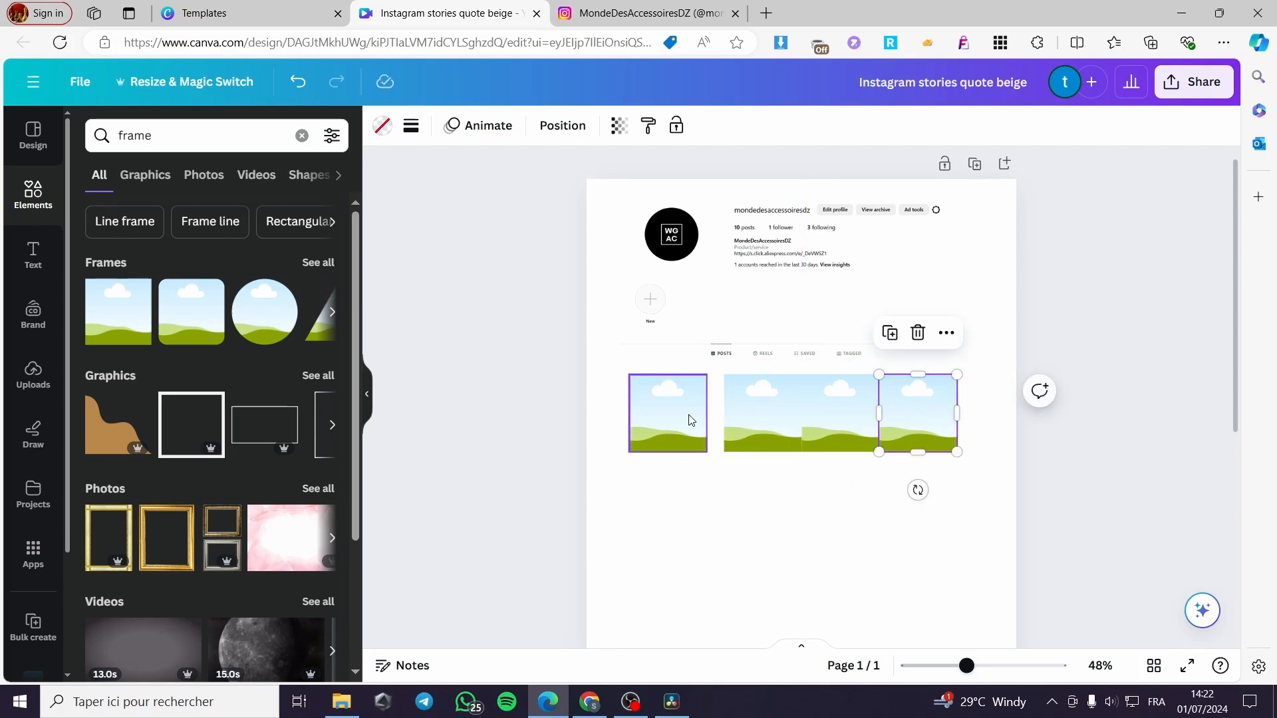
pyautogui.click(648, 8)
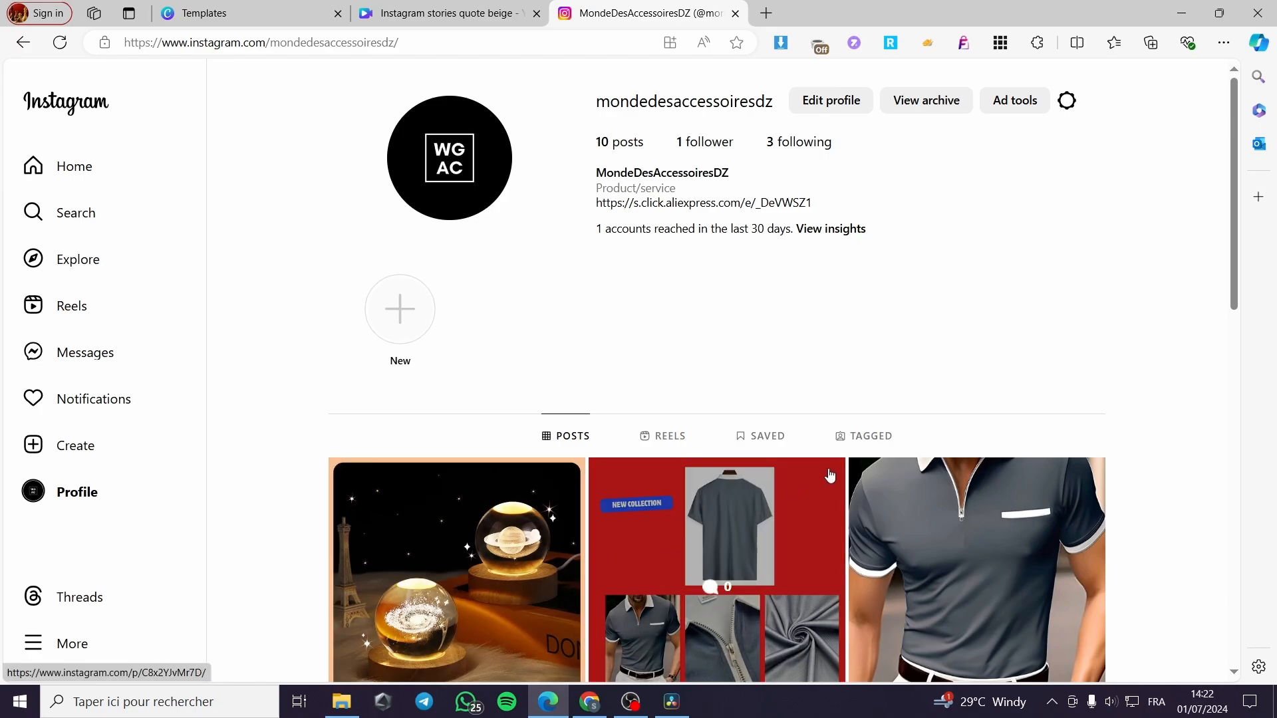
pyautogui.click(492, 13)
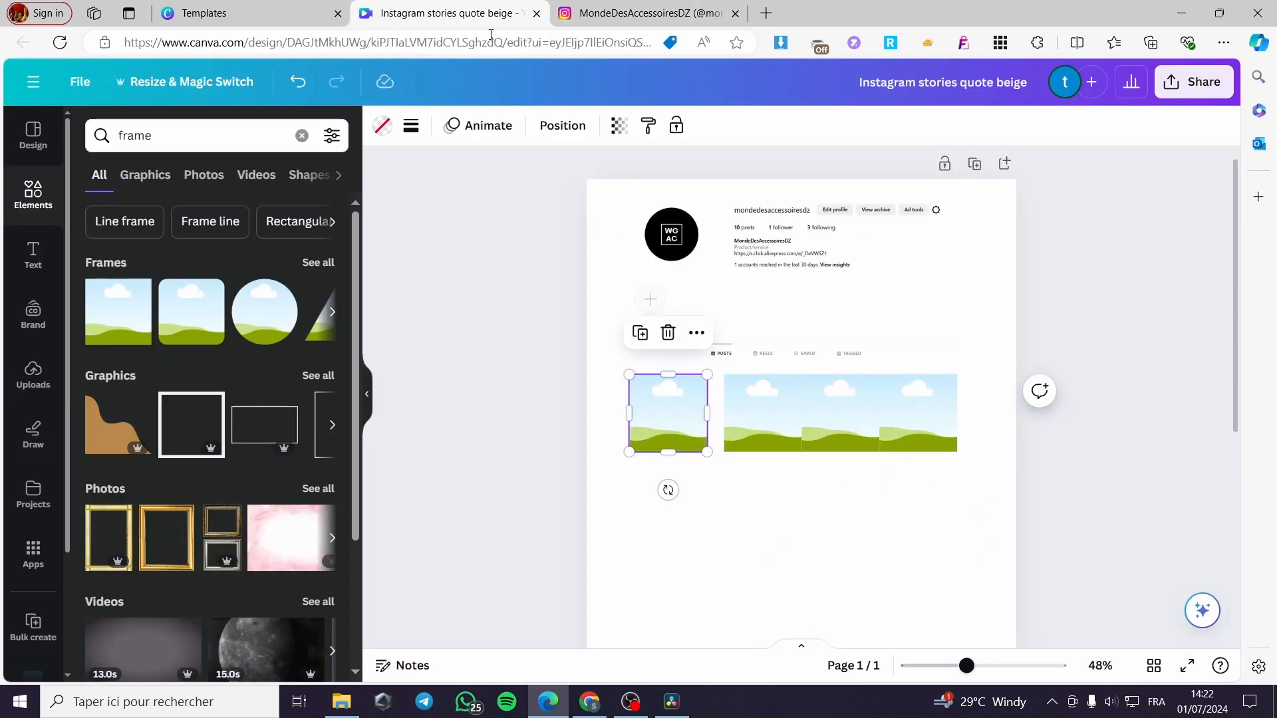
# Step: Space the four square frames evenly in a single row below the tab row, leaving narrow gaps between them
pyautogui.moveTo(677, 418); pyautogui.dragTo(686, 414)
pyautogui.moveTo(762, 419); pyautogui.dragTo(838, 419)
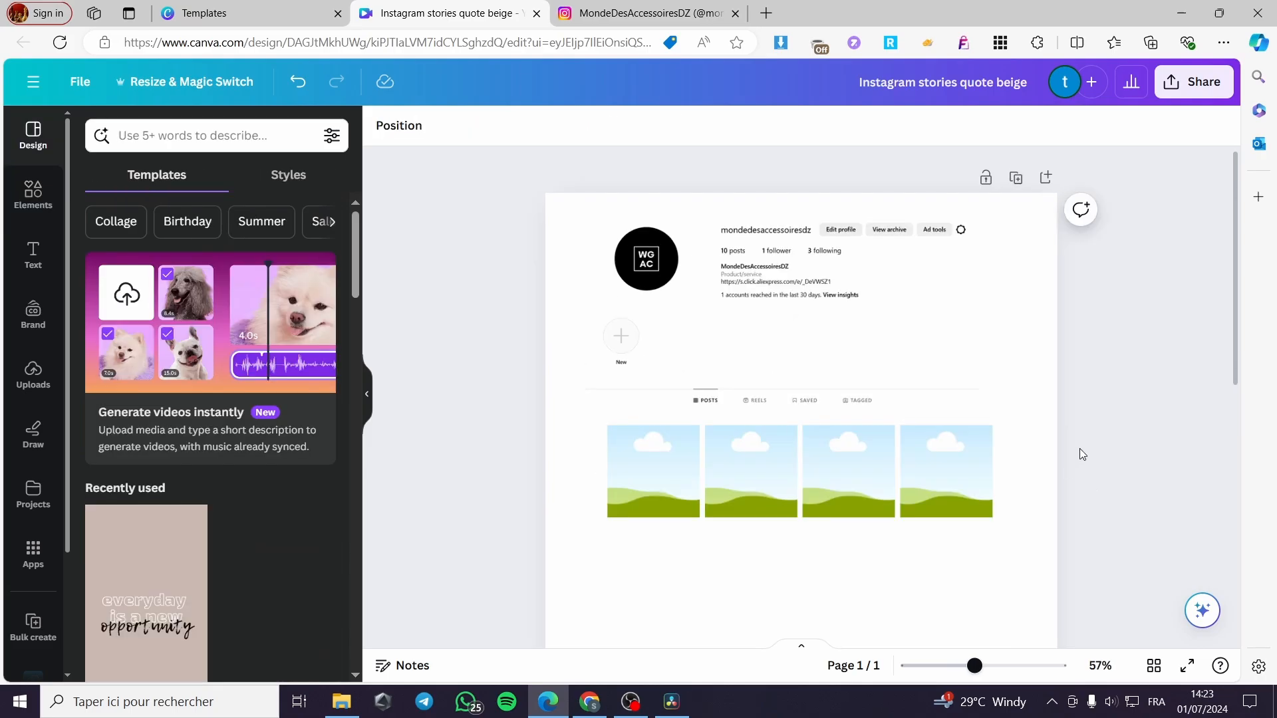
# Step: Group the four frames, duplicate the group and align the copy directly below as a second row
pyautogui.scroll(-3, 1091, 441)
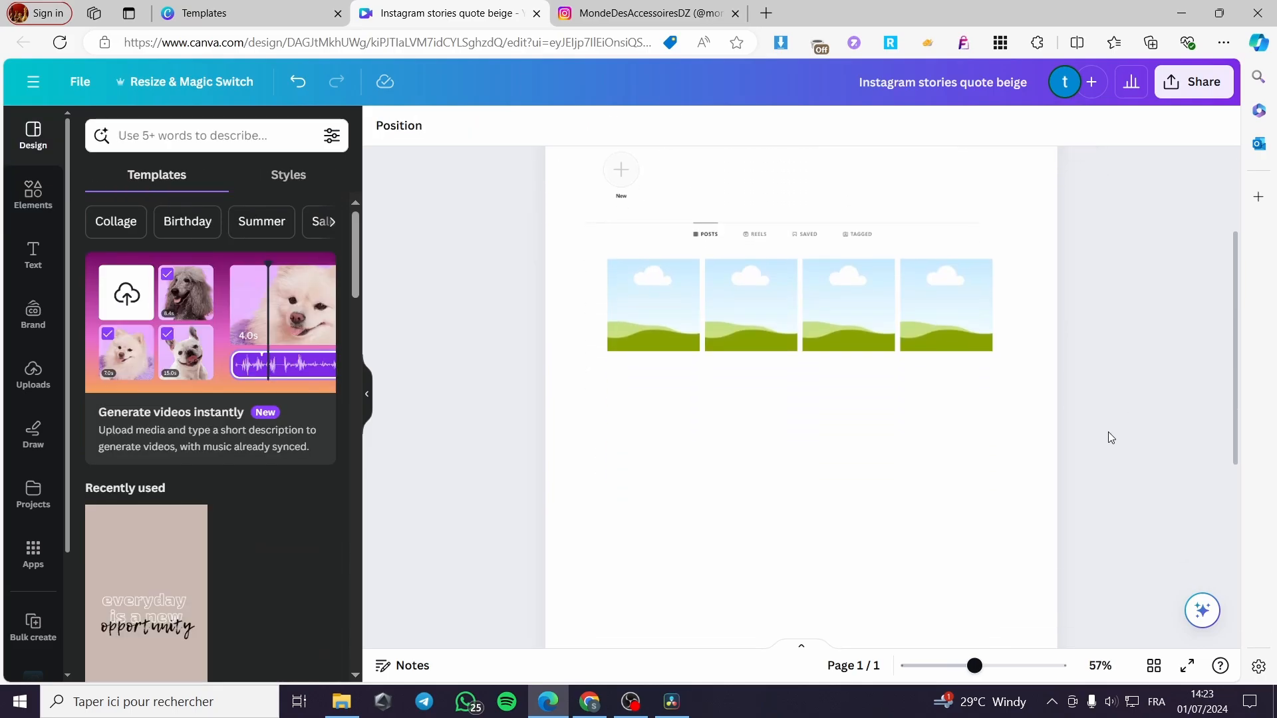
pyautogui.click(680, 324)
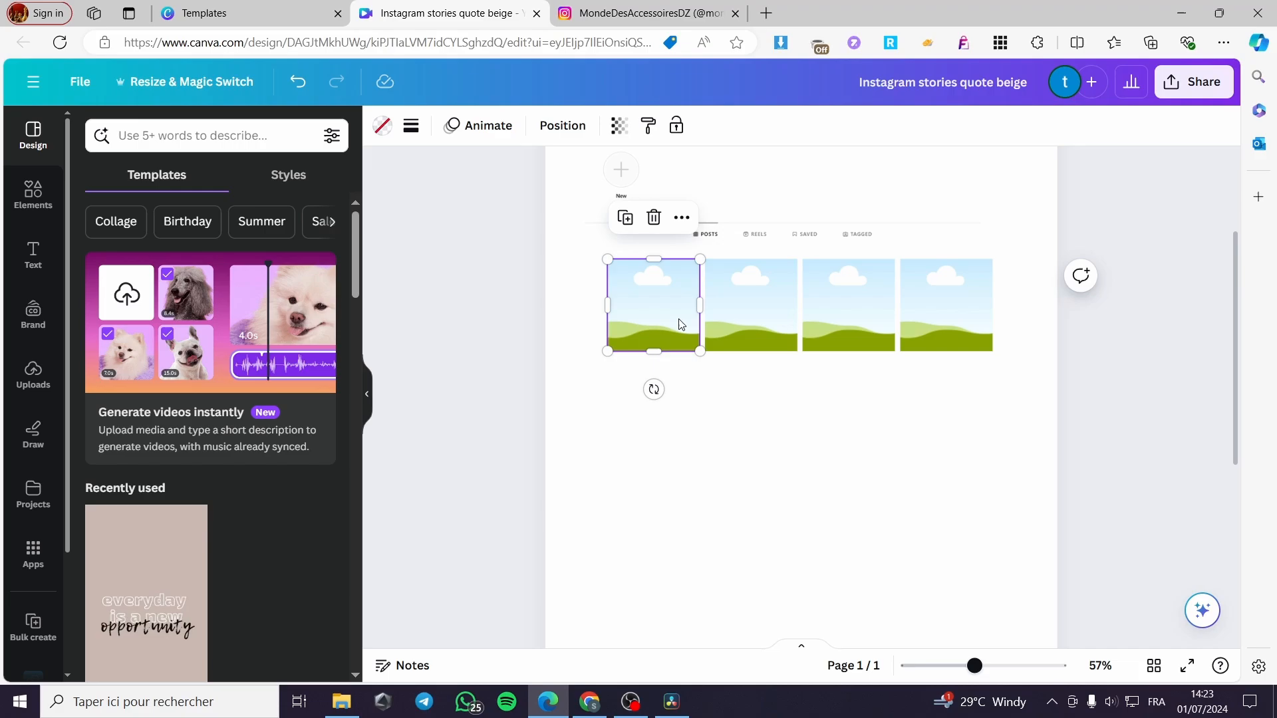
pyautogui.keyDown('shift'); pyautogui.click(762, 315); pyautogui.keyUp('shift')
pyautogui.keyDown('shift'); pyautogui.click(882, 318); pyautogui.keyUp('shift')
pyautogui.keyDown('shift'); pyautogui.click(964, 319); pyautogui.keyUp('shift')
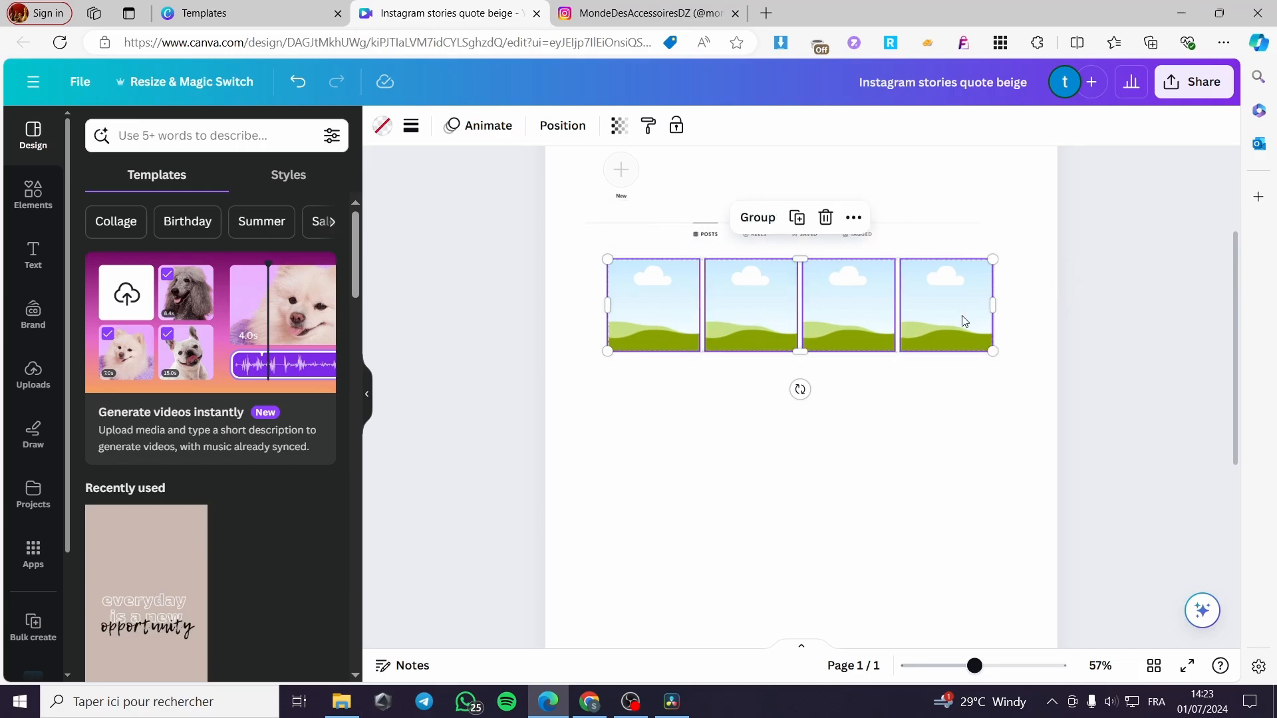
pyautogui.click(776, 220)
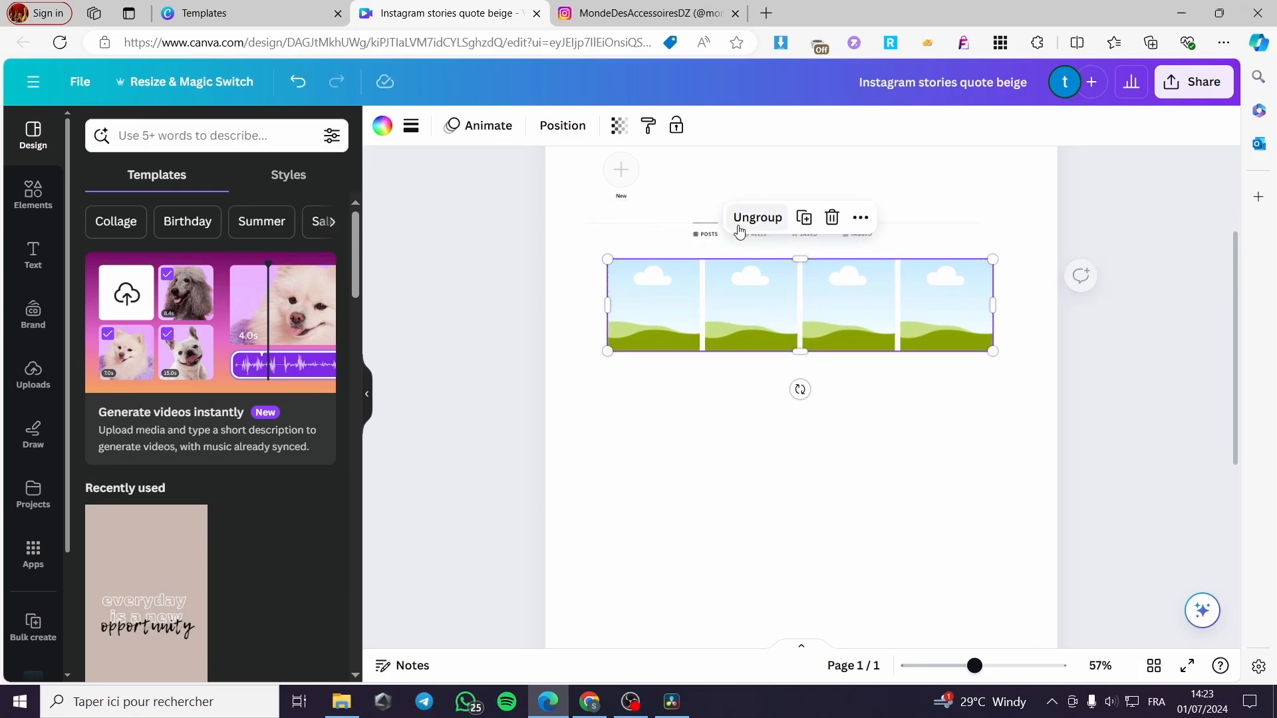
pyautogui.click(804, 219)
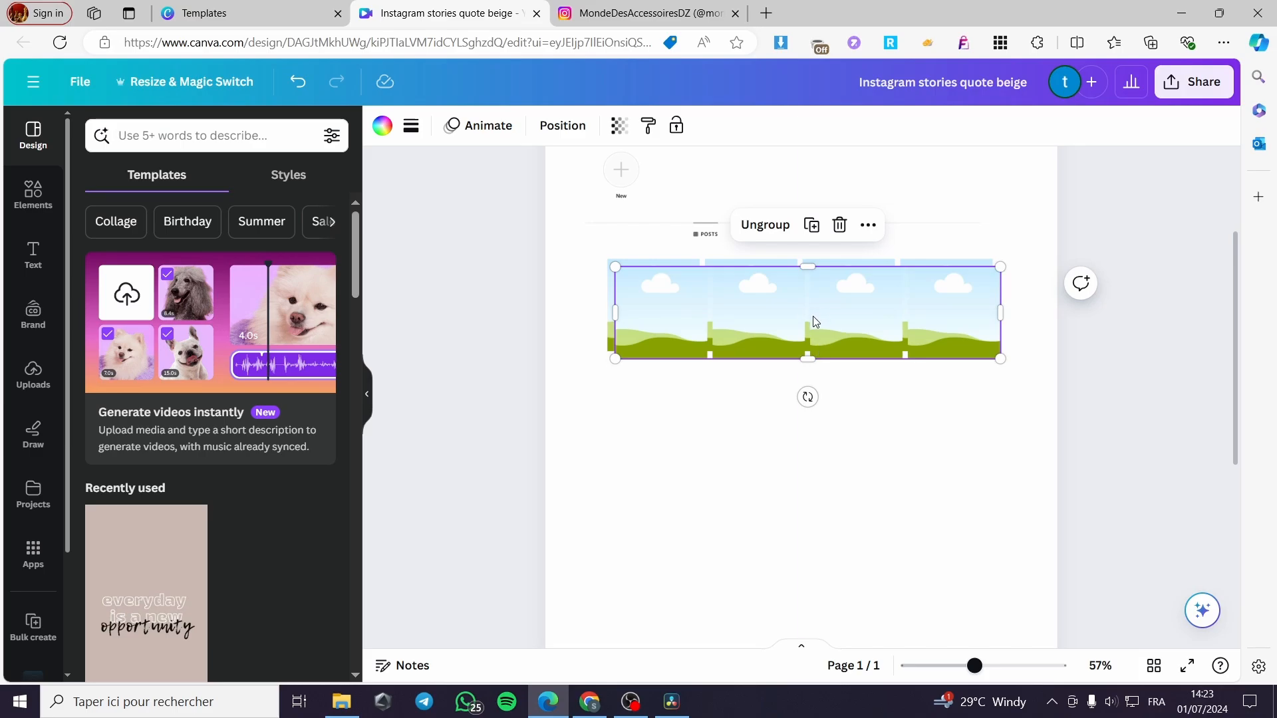
pyautogui.moveTo(816, 322); pyautogui.dragTo(806, 403)
# Step: Check how many posts make up each row on the Instagram profile page, then return to the Canva design
pyautogui.click(646, 13)
pyautogui.scroll(-4, 525, 286)
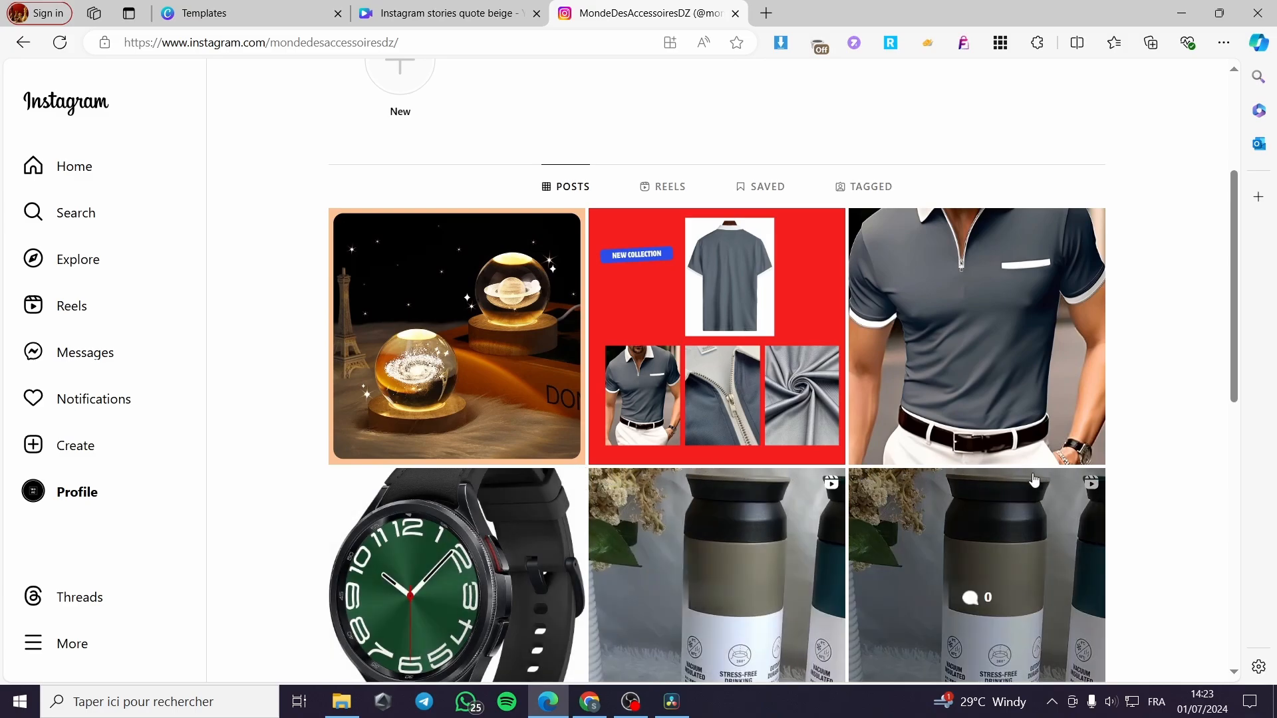
pyautogui.click(452, 7)
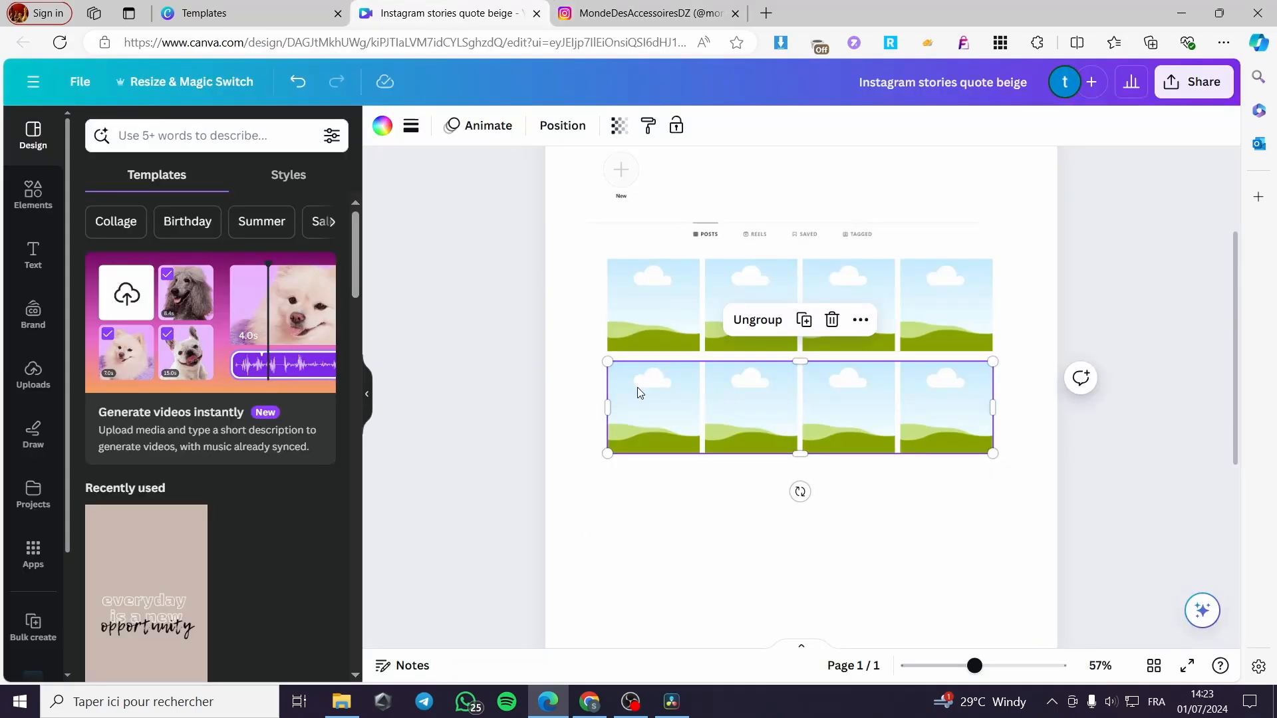
# Step: Ungroup the second row of frames and delete its fourth frame
pyautogui.moveTo(726, 399); pyautogui.dragTo(723, 390)
pyautogui.scroll(1, 877, 474)
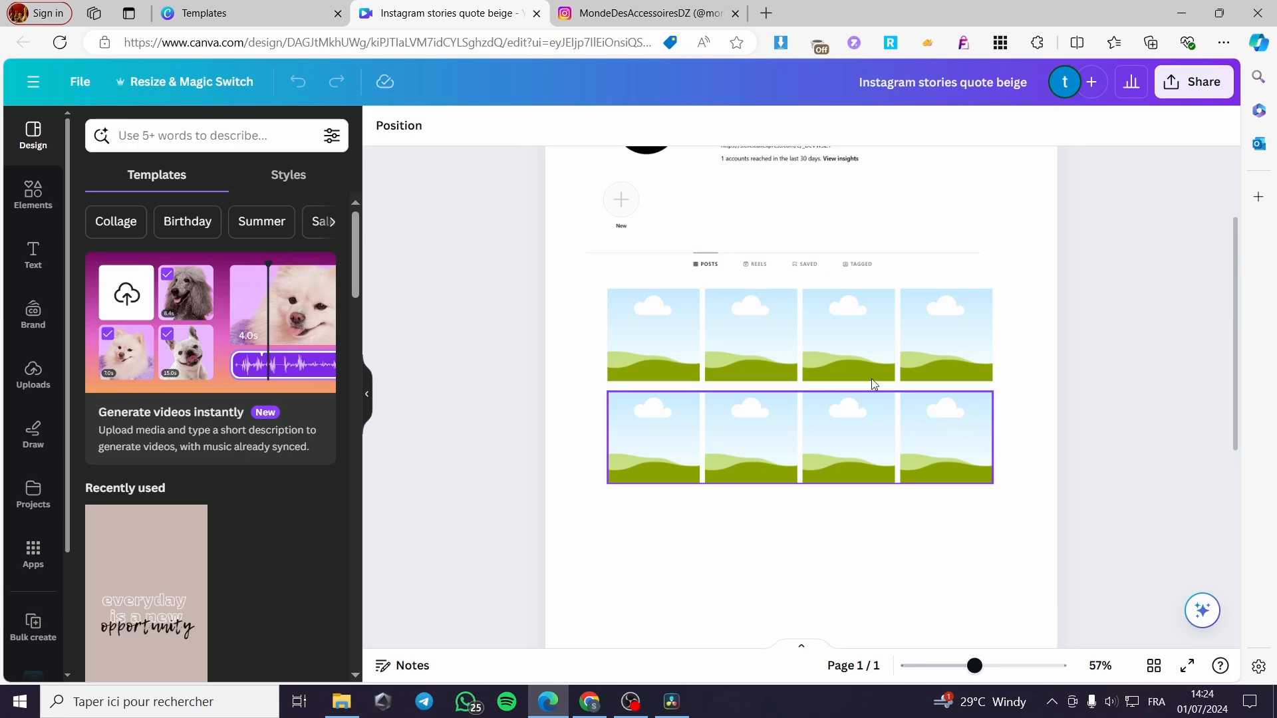
pyautogui.click(892, 442)
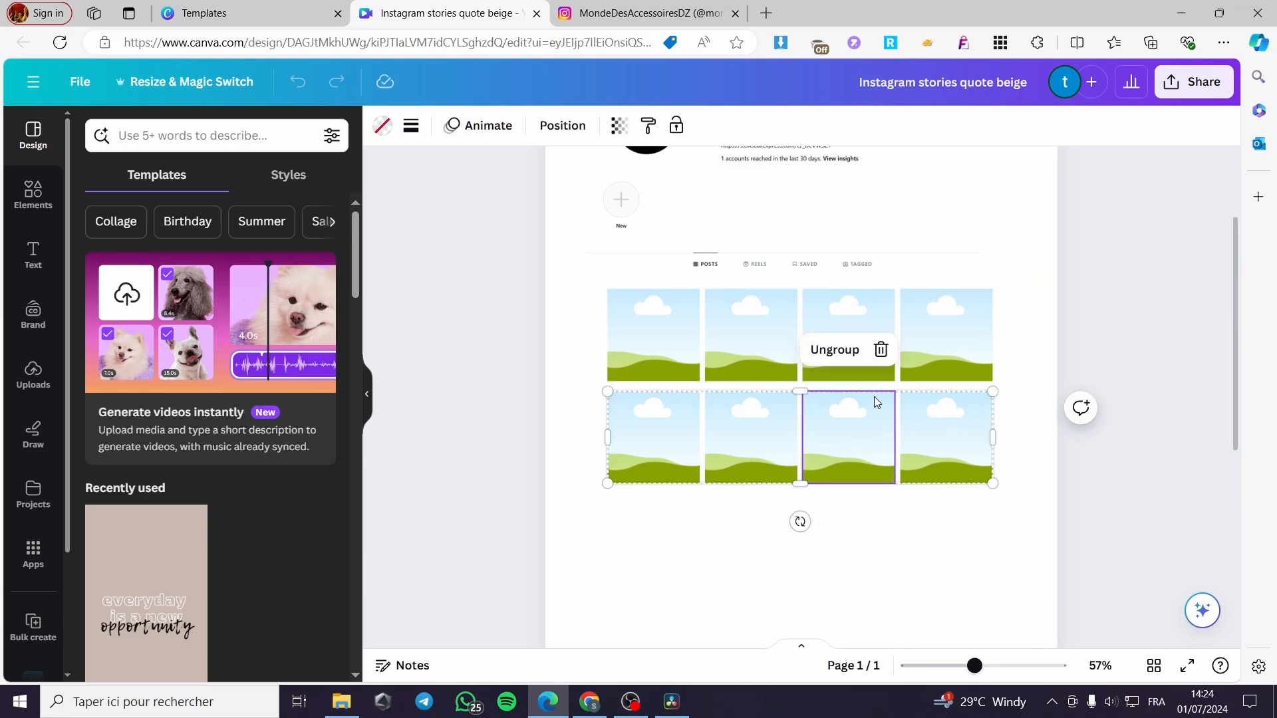
pyautogui.click(839, 351)
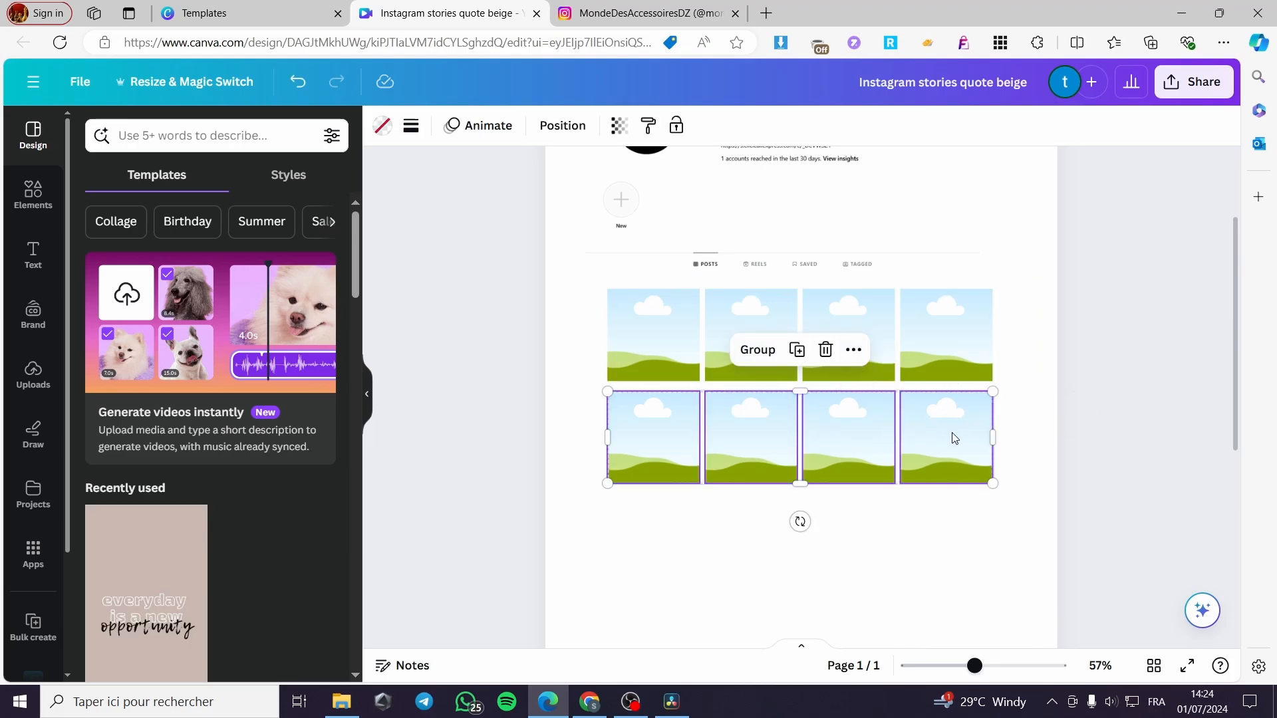
pyautogui.click(950, 442)
# Step: Ungroup the first row of frames and delete its fourth frame
pyautogui.click(945, 348)
pyautogui.click(940, 355)
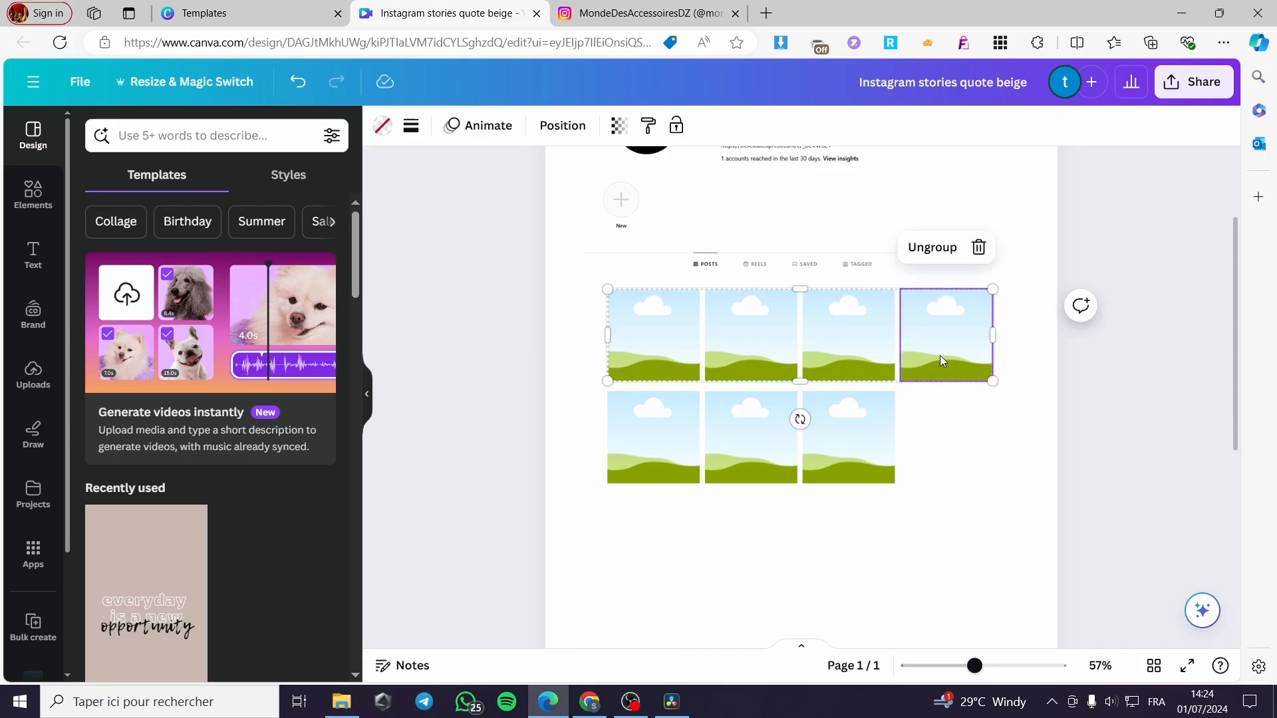
pyautogui.click(932, 249)
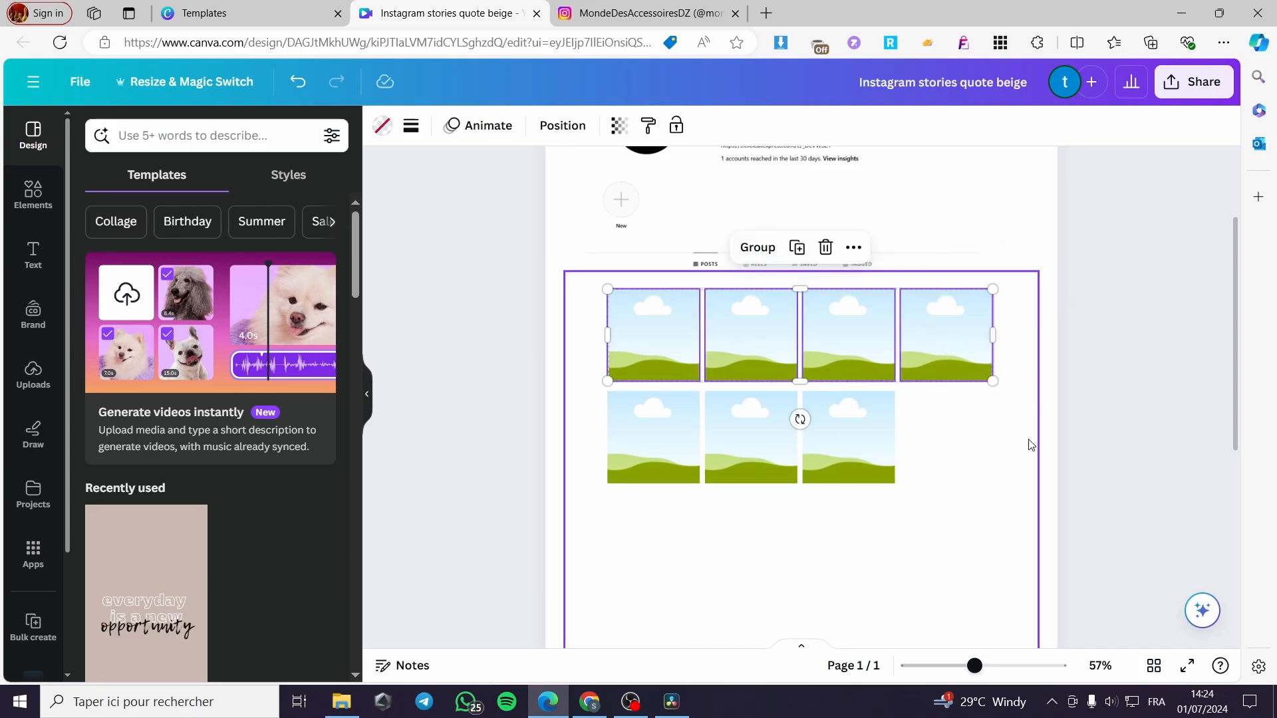
pyautogui.click(948, 373)
pyautogui.click(948, 374)
pyautogui.press('Delete')
# Step: Group the three frames of the first row, and group the three frames of the second row separately
pyautogui.click(868, 362)
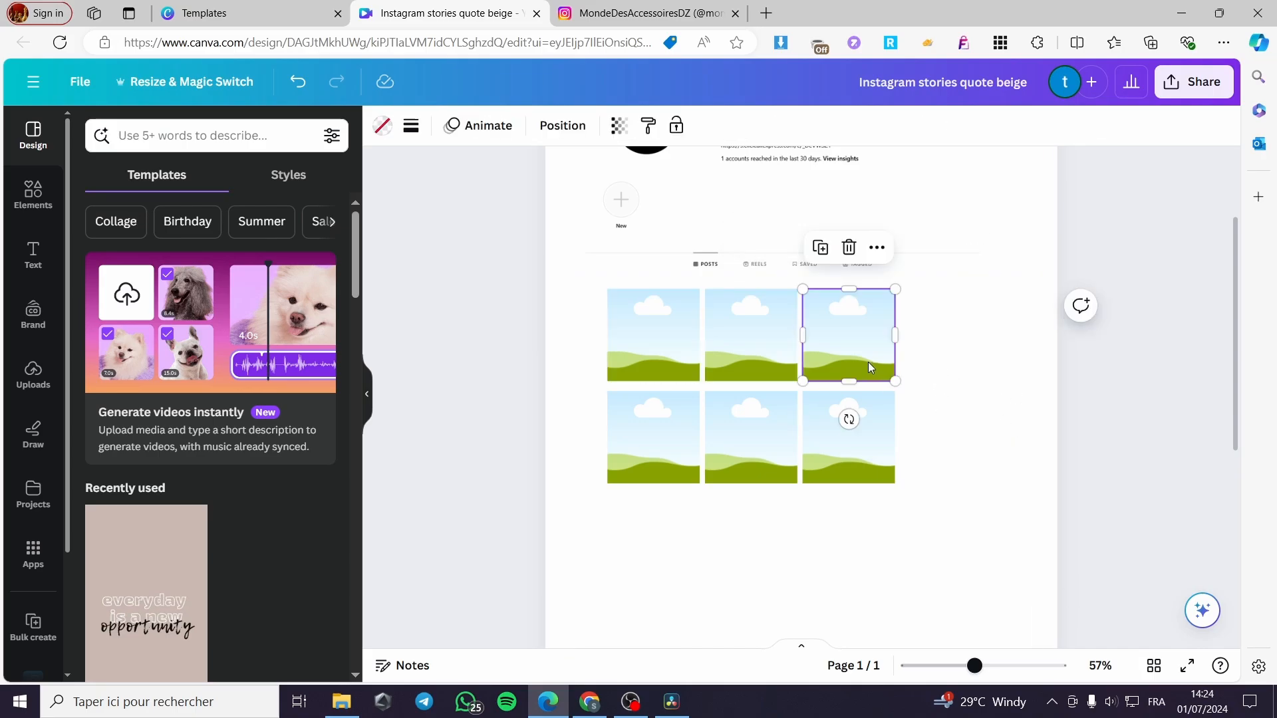
pyautogui.click(769, 352)
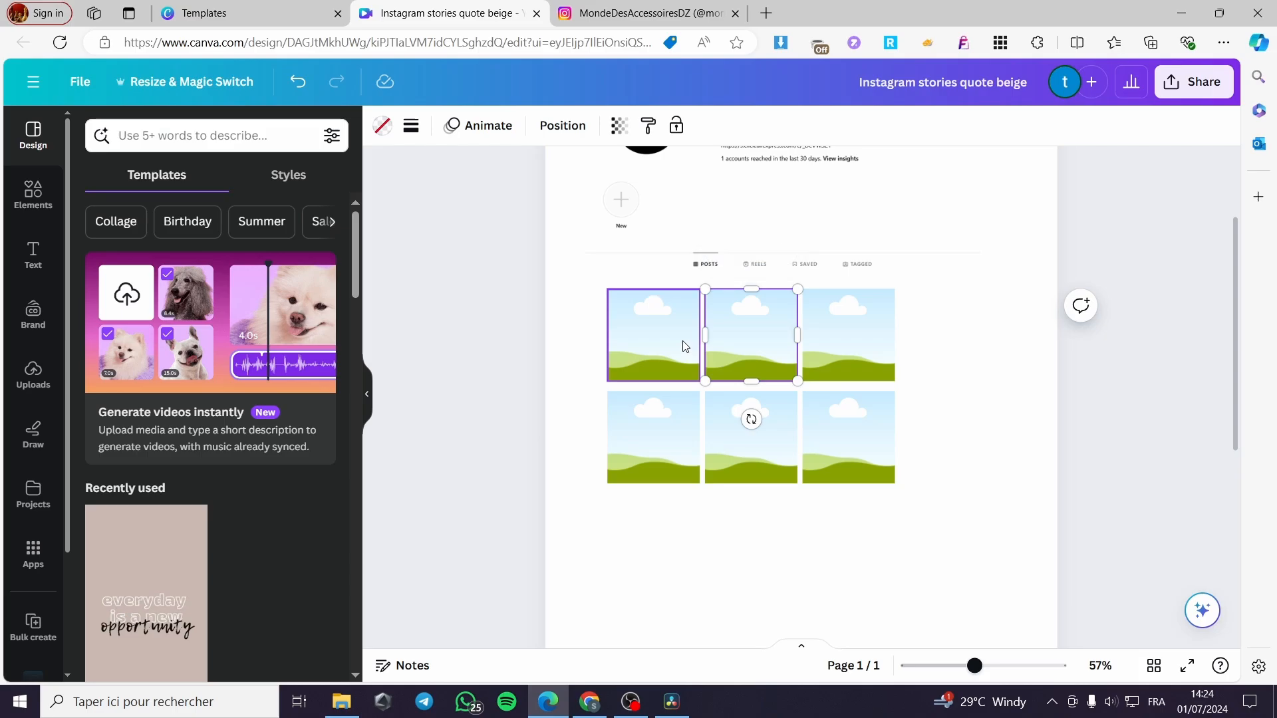
pyautogui.keyDown('shift'); pyautogui.click(685, 346); pyautogui.keyUp('shift')
pyautogui.keyDown('shift'); pyautogui.click(829, 342); pyautogui.keyUp('shift')
pyautogui.click(707, 247)
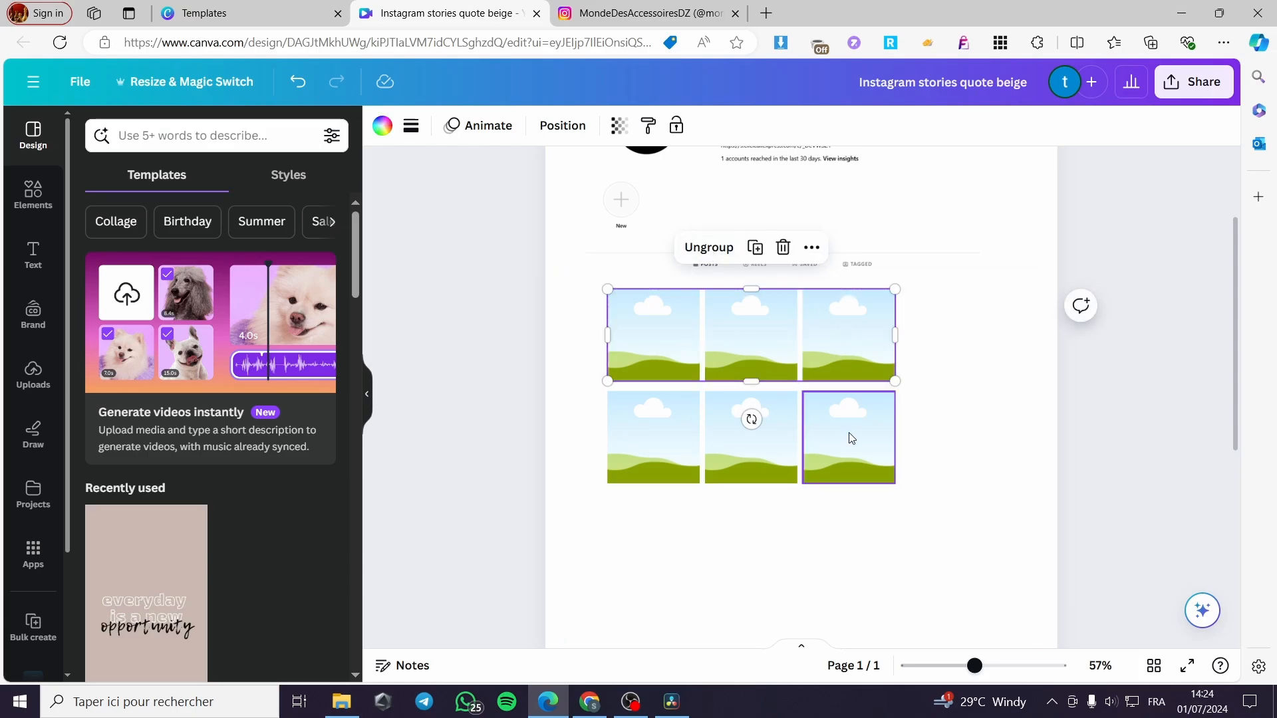
pyautogui.click(851, 438)
pyautogui.keyDown('shift'); pyautogui.click(772, 433); pyautogui.keyUp('shift')
pyautogui.keyDown('shift'); pyautogui.click(679, 432); pyautogui.keyUp('shift')
pyautogui.click(715, 353)
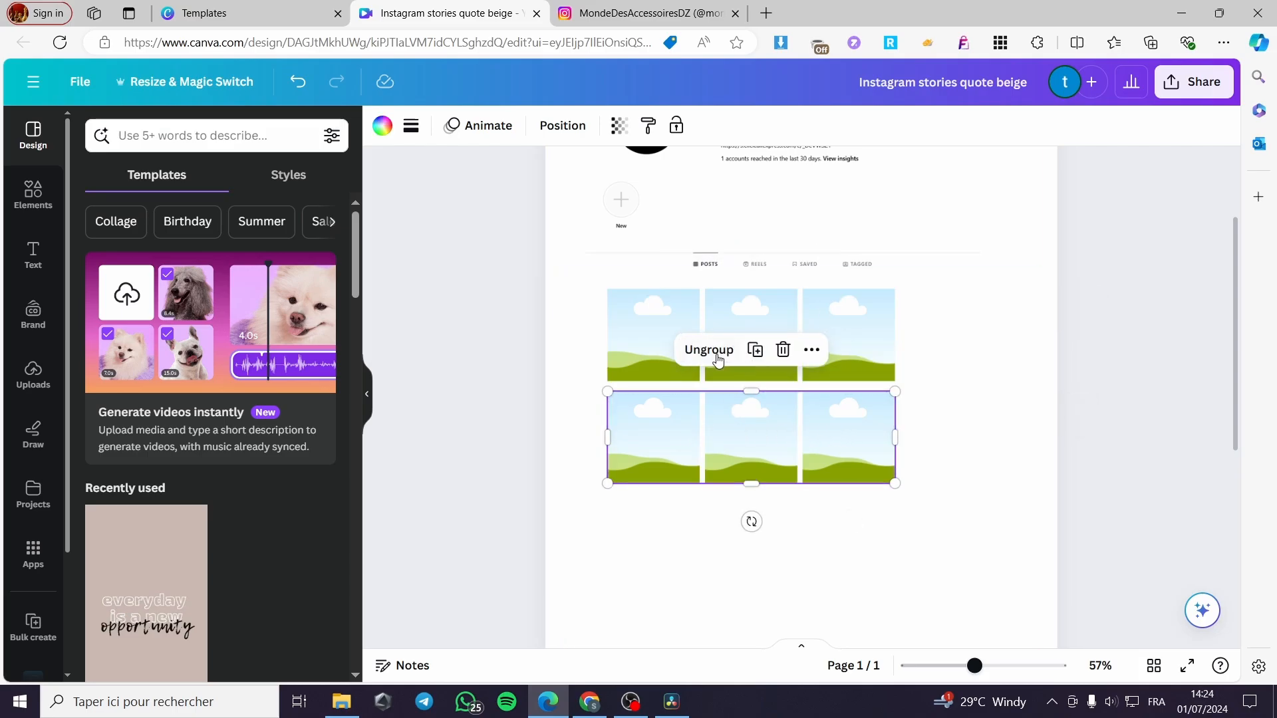
# Step: Move the second row down to make room, and enlarge the first row to span the width of the profile header
pyautogui.moveTo(768, 459); pyautogui.dragTo(768, 557)
pyautogui.click(865, 373)
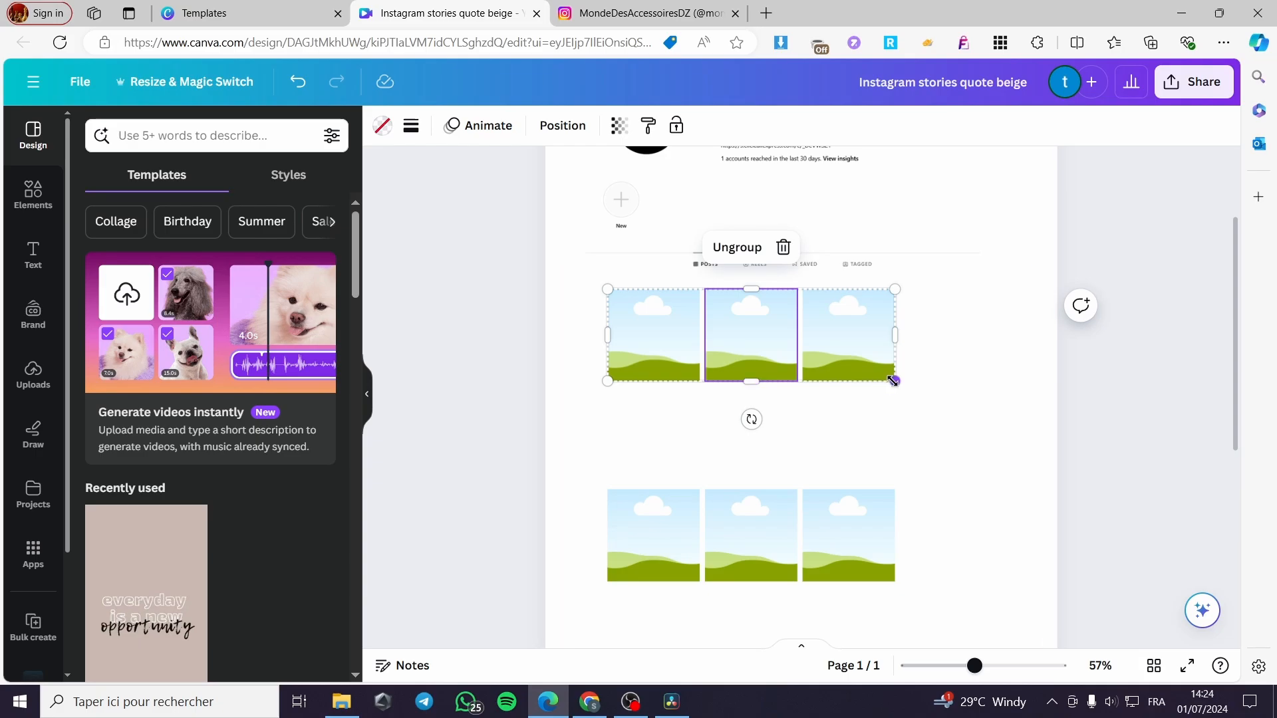
pyautogui.moveTo(895, 391); pyautogui.dragTo(978, 501)
pyautogui.moveTo(958, 408); pyautogui.dragTo(940, 385)
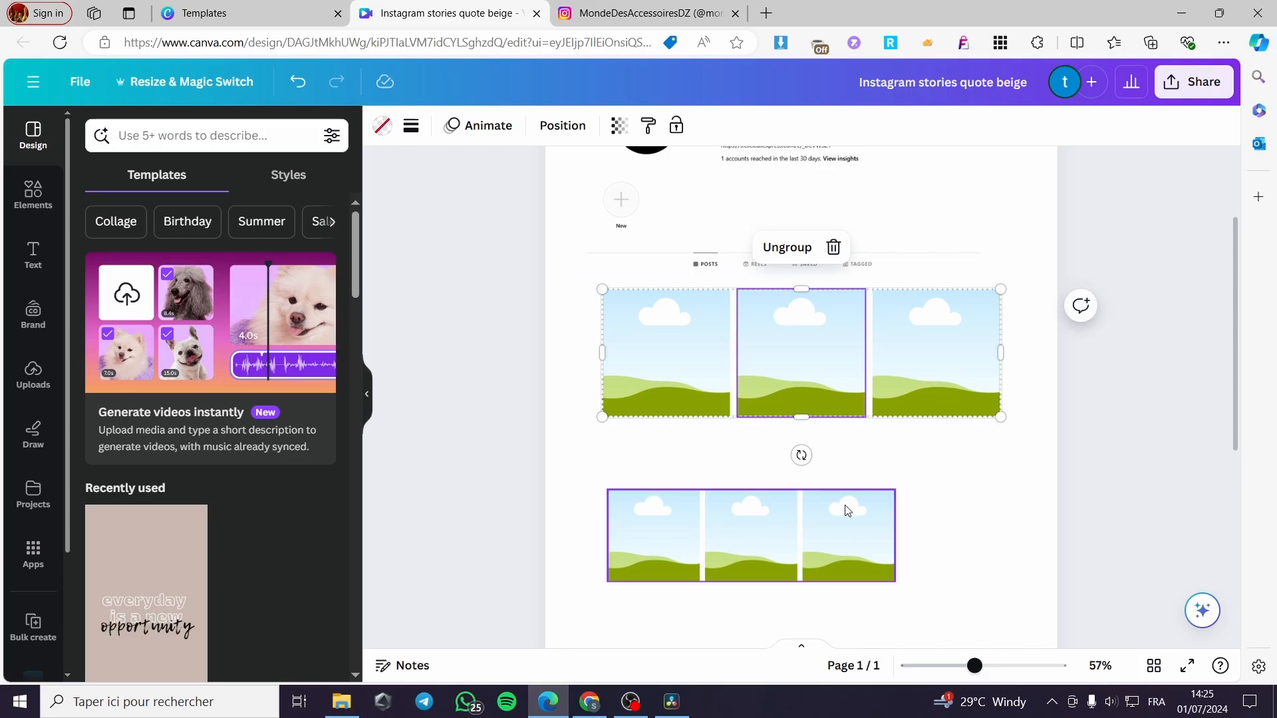
# Step: Move the second row up beneath the first and enlarge it to the same width
pyautogui.moveTo(844, 507); pyautogui.dragTo(841, 459)
pyautogui.moveTo(890, 533); pyautogui.dragTo(1002, 569)
# Step: Duplicate the second row as an aligned third row, and tighten the rows to even, narrow vertical gaps
pyautogui.scroll(-3, 1095, 516)
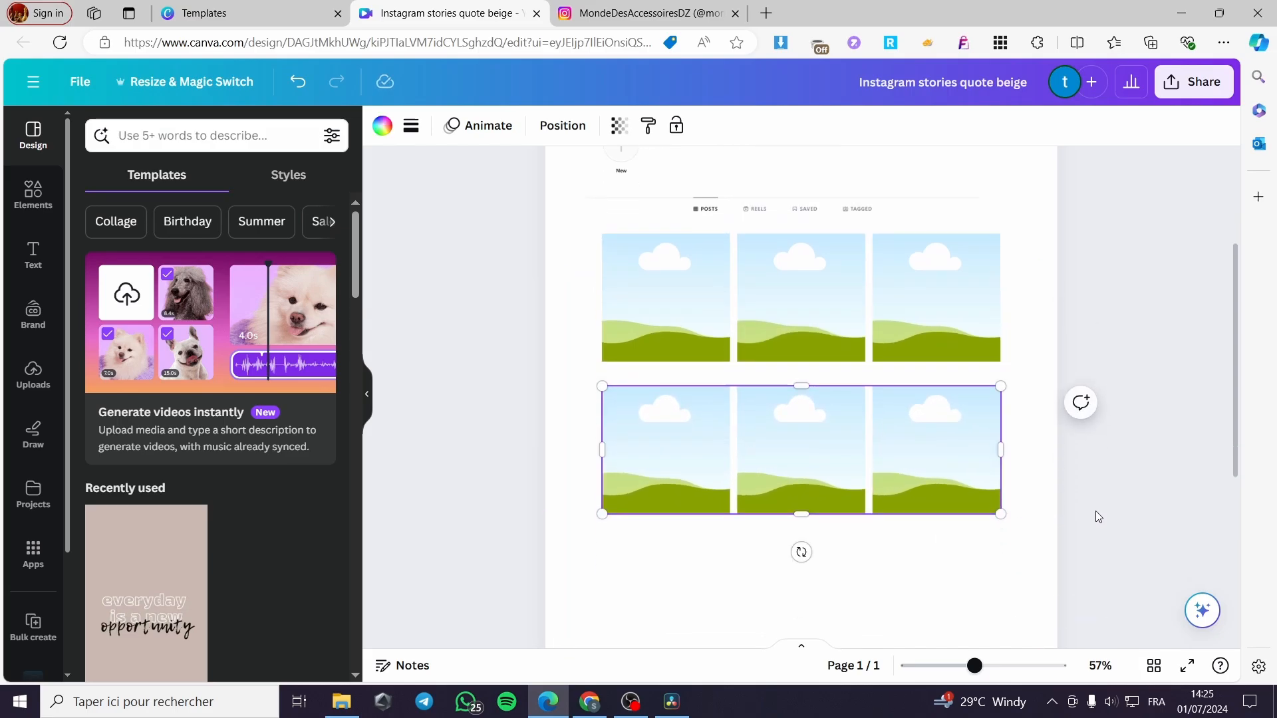
pyautogui.click(818, 248)
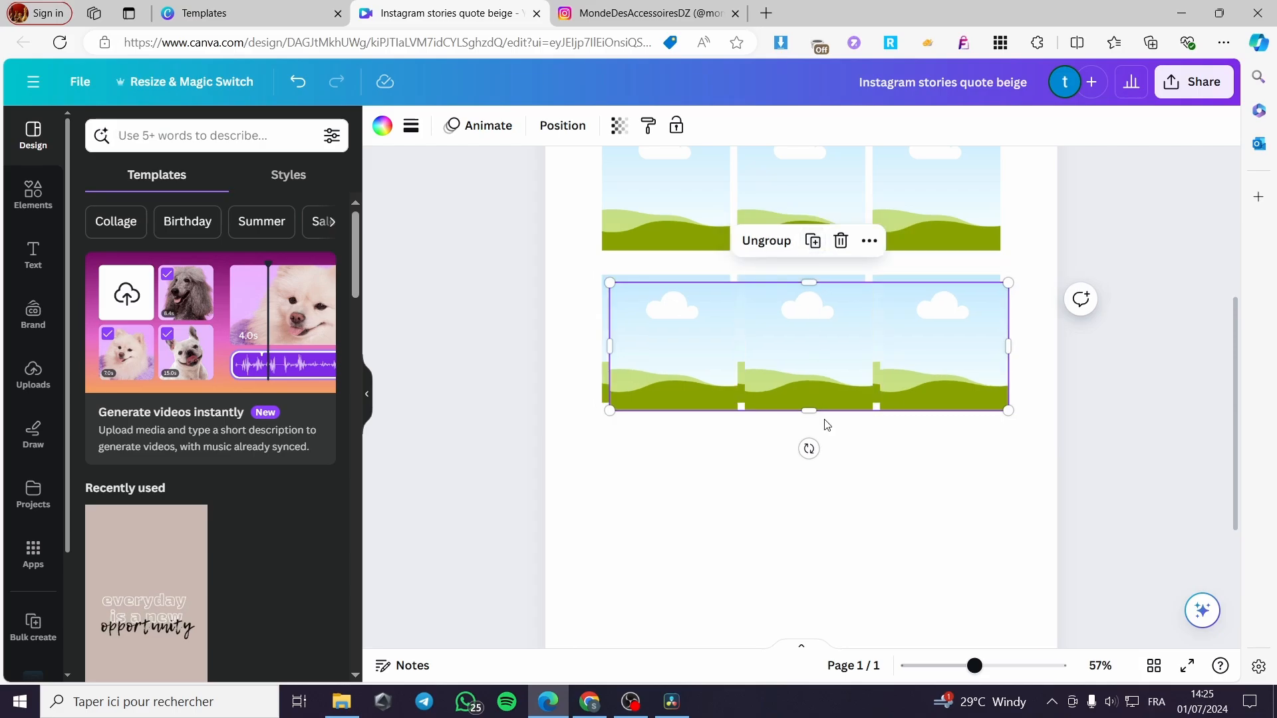
pyautogui.moveTo(832, 371); pyautogui.dragTo(827, 496)
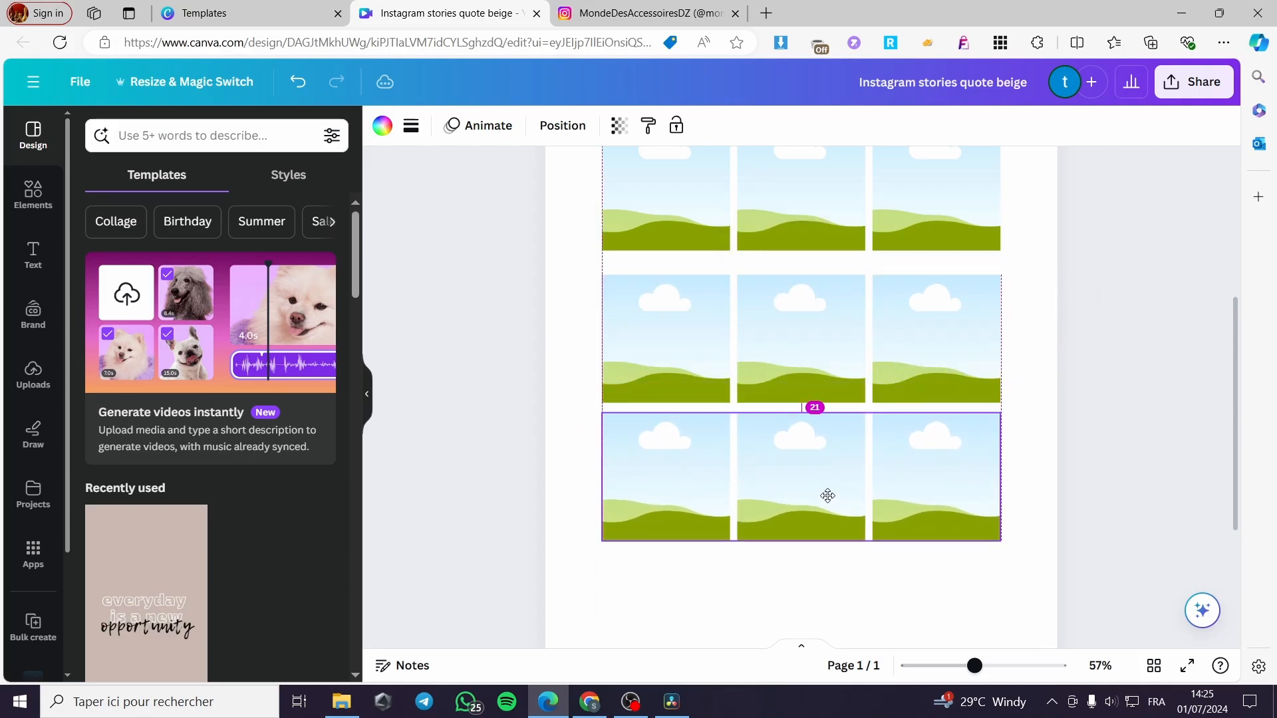
pyautogui.moveTo(789, 324); pyautogui.dragTo(790, 309)
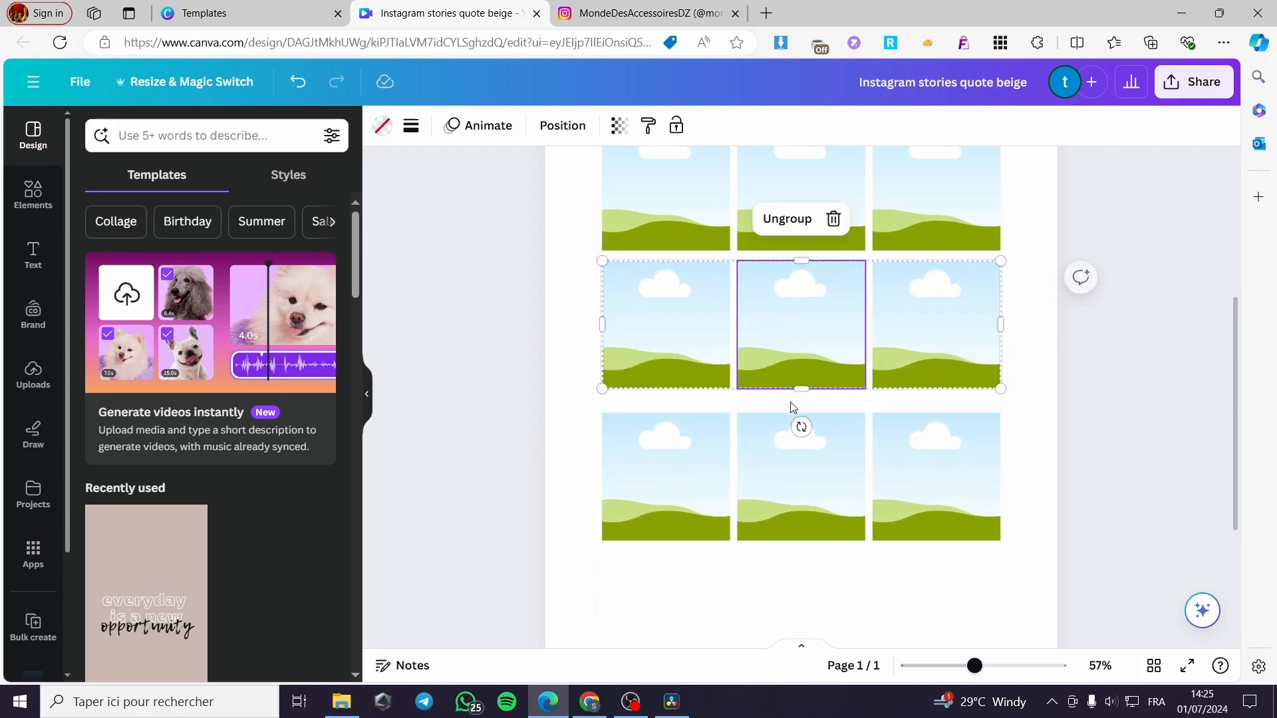
pyautogui.moveTo(821, 502); pyautogui.dragTo(818, 486)
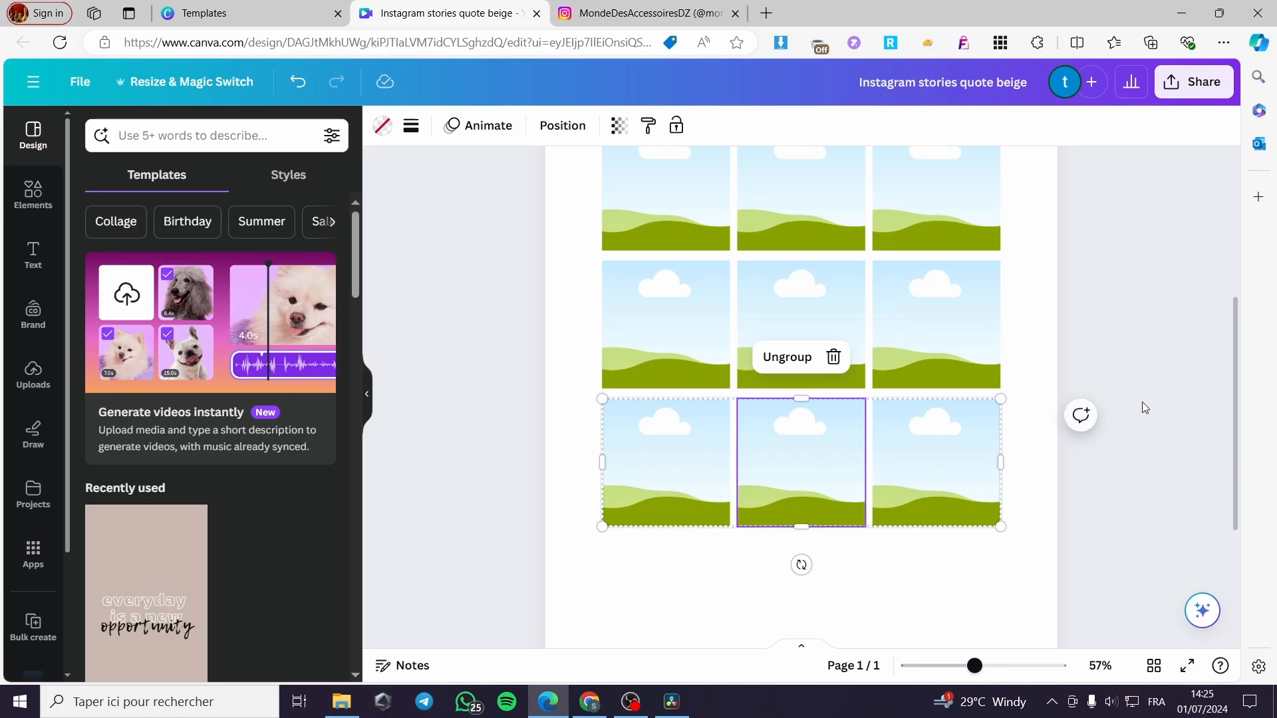
# Step: Examine the rows of the three-by-three frame grid and the empty space beneath it, then return to the profile header
pyautogui.scroll(-3, 1131, 419)
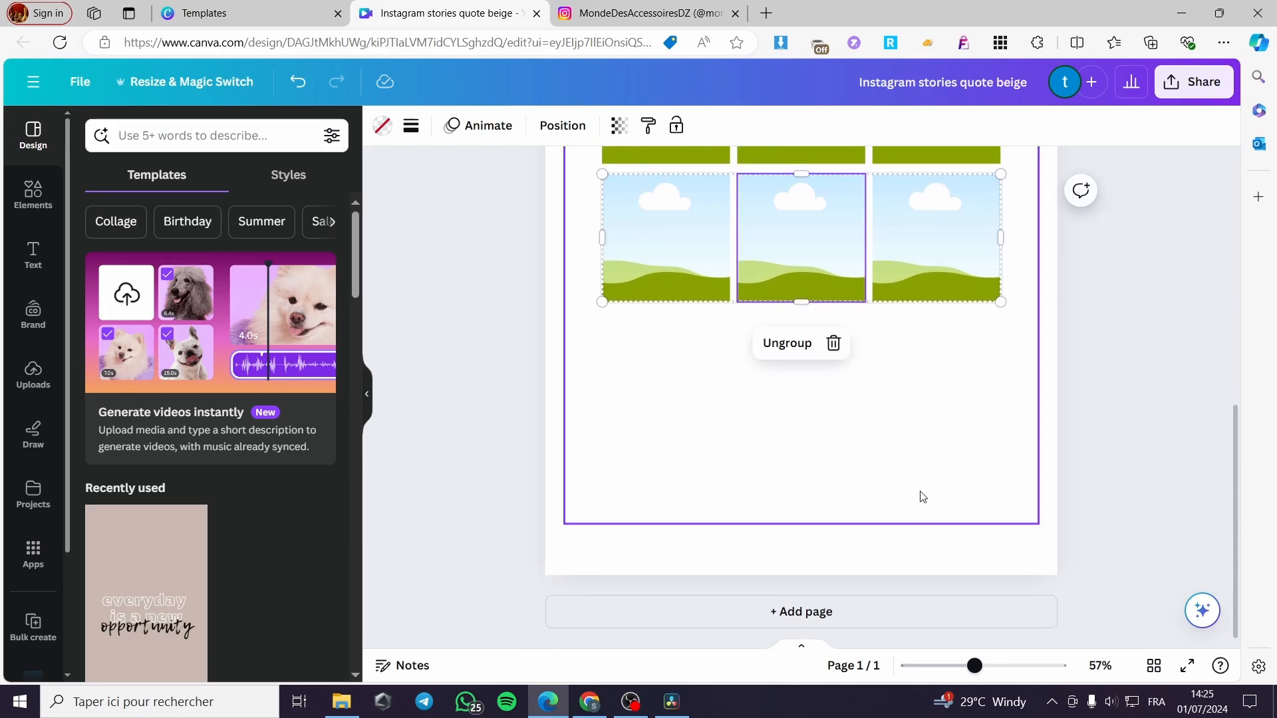
pyautogui.scroll(5, 923, 497)
pyautogui.scroll(-4, 992, 537)
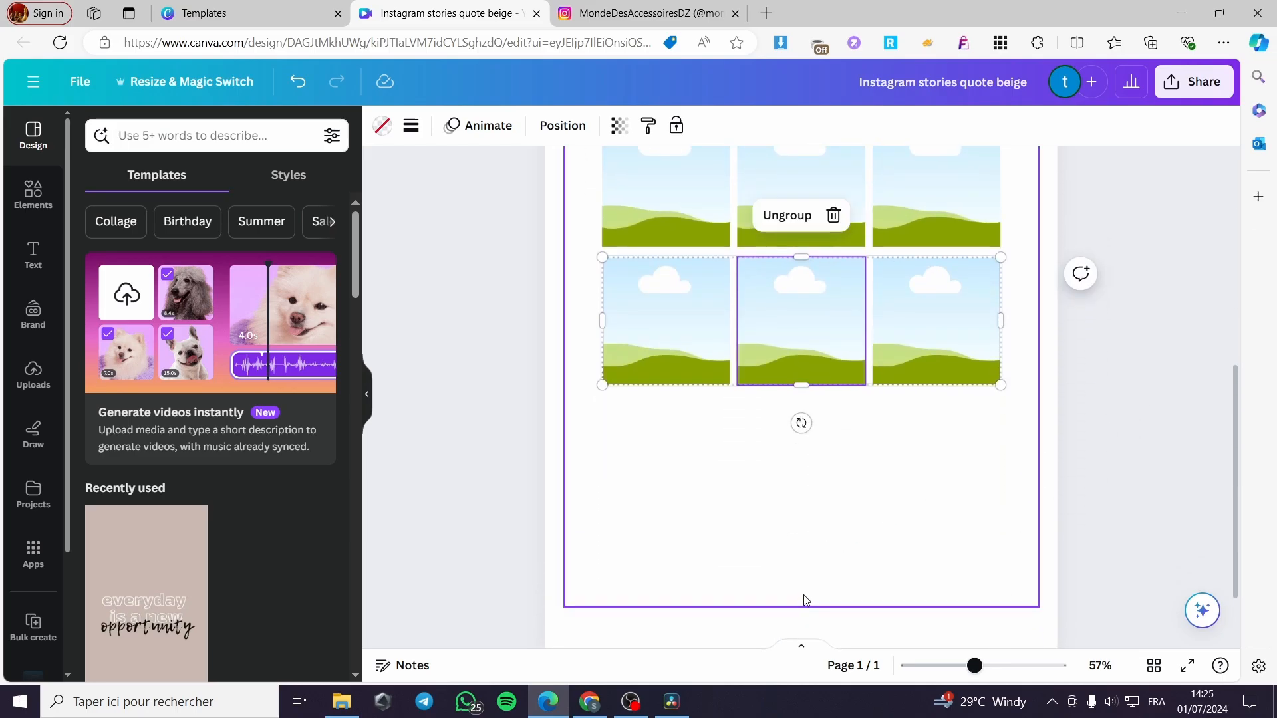
pyautogui.scroll(-1, 804, 598)
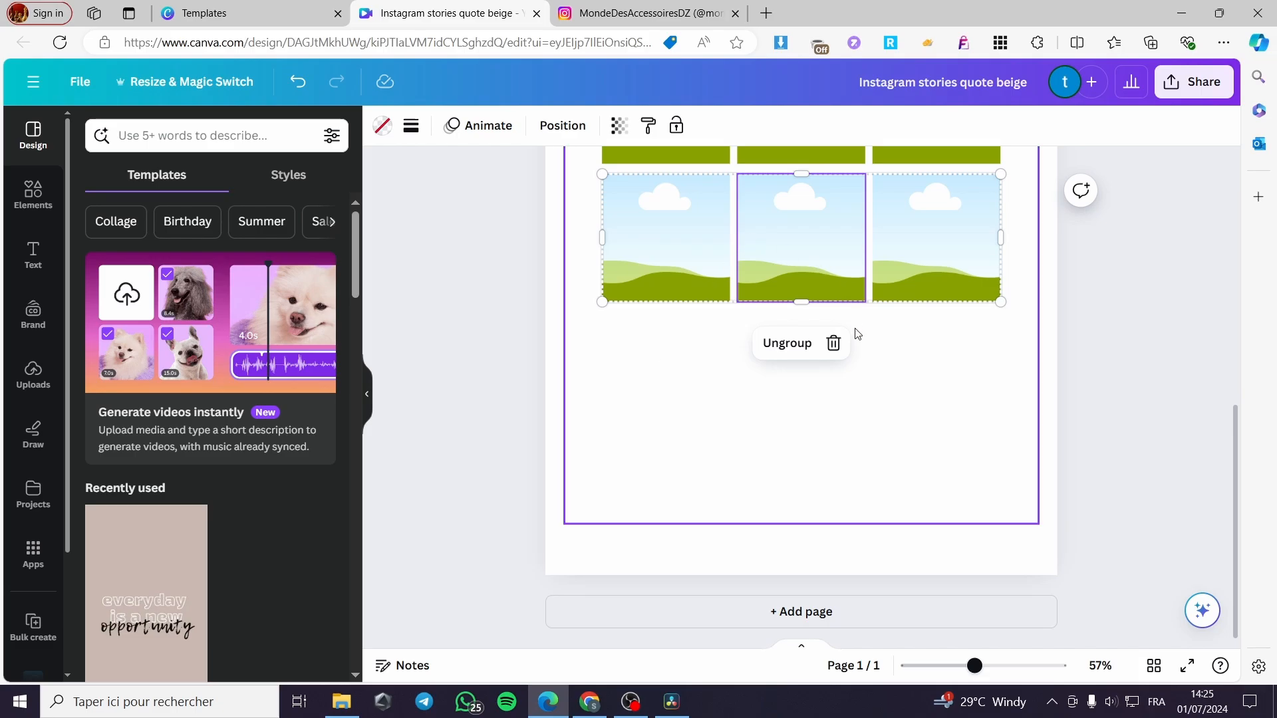
pyautogui.scroll(2, 815, 398)
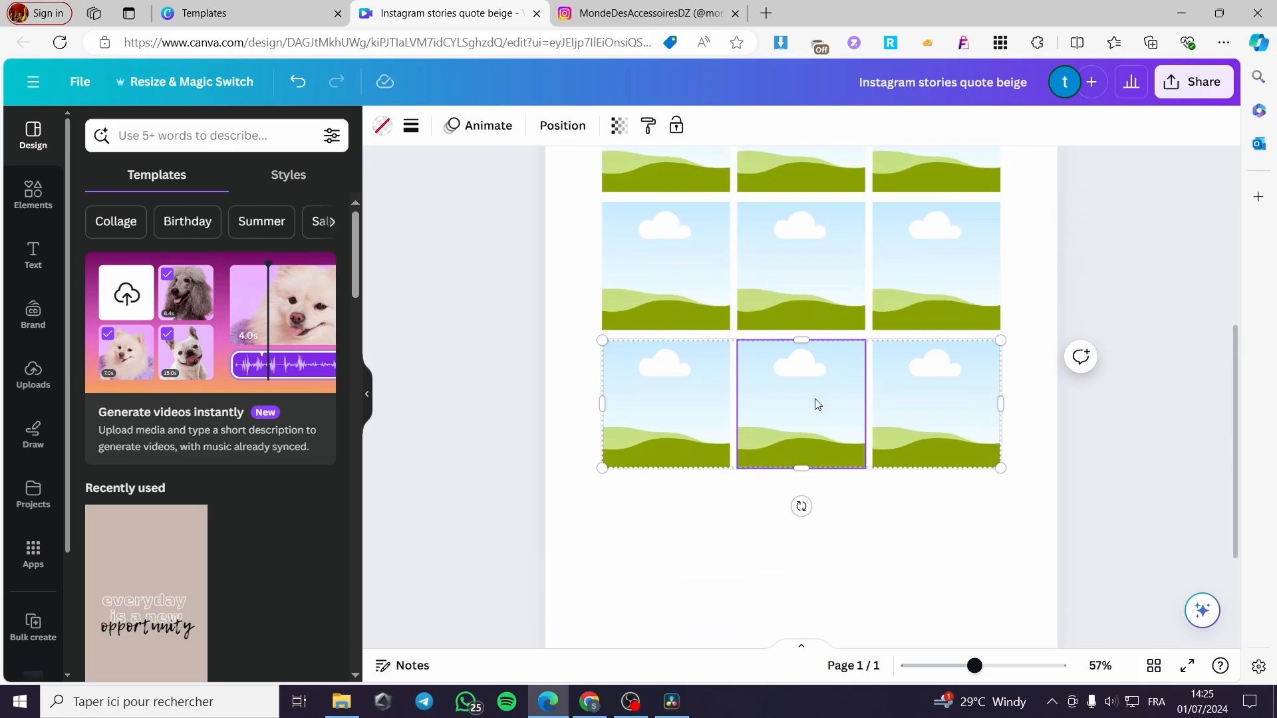
pyautogui.click(956, 413)
pyautogui.click(937, 264)
pyautogui.scroll(2, 836, 354)
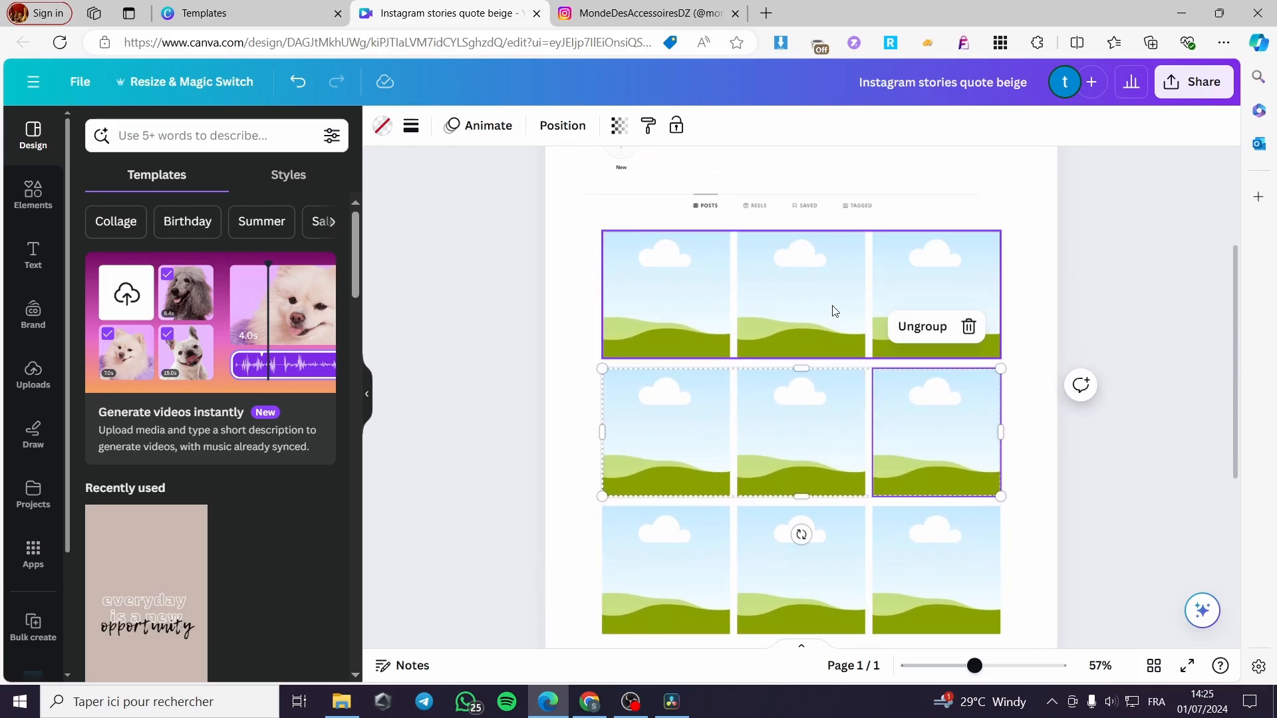
pyautogui.click(830, 310)
pyautogui.click(1071, 358)
pyautogui.click(784, 314)
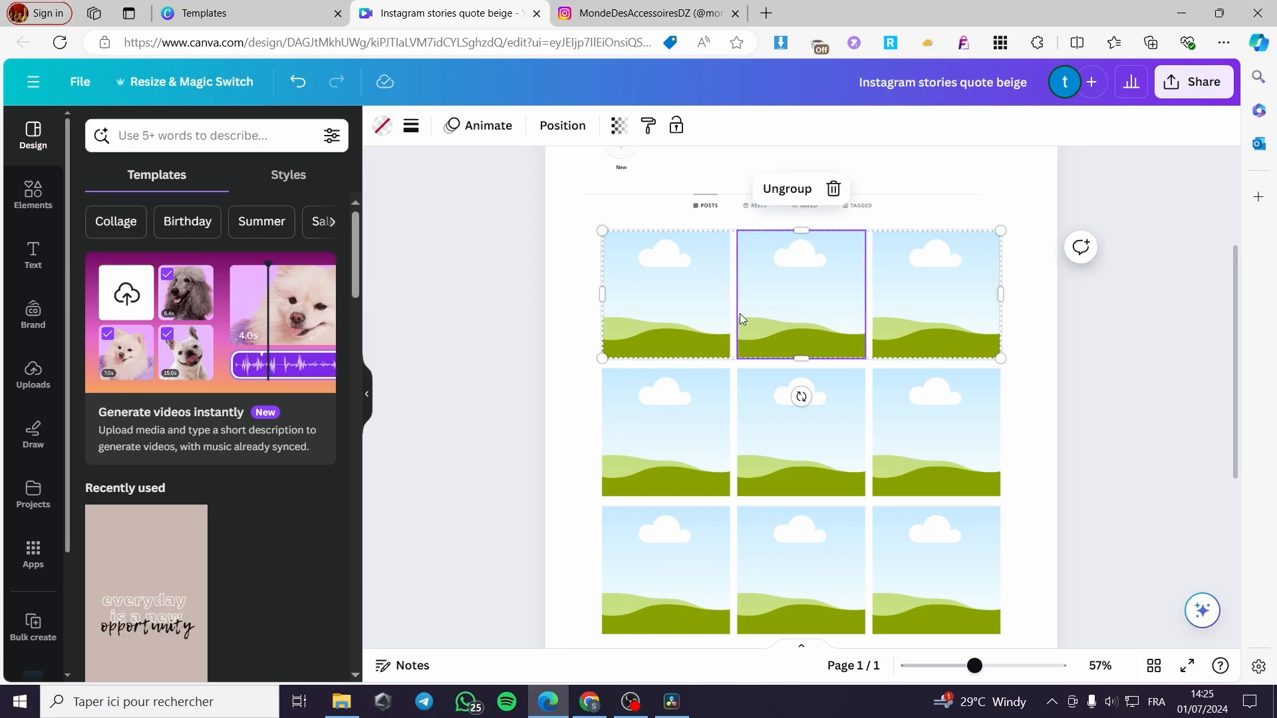
pyautogui.click(665, 308)
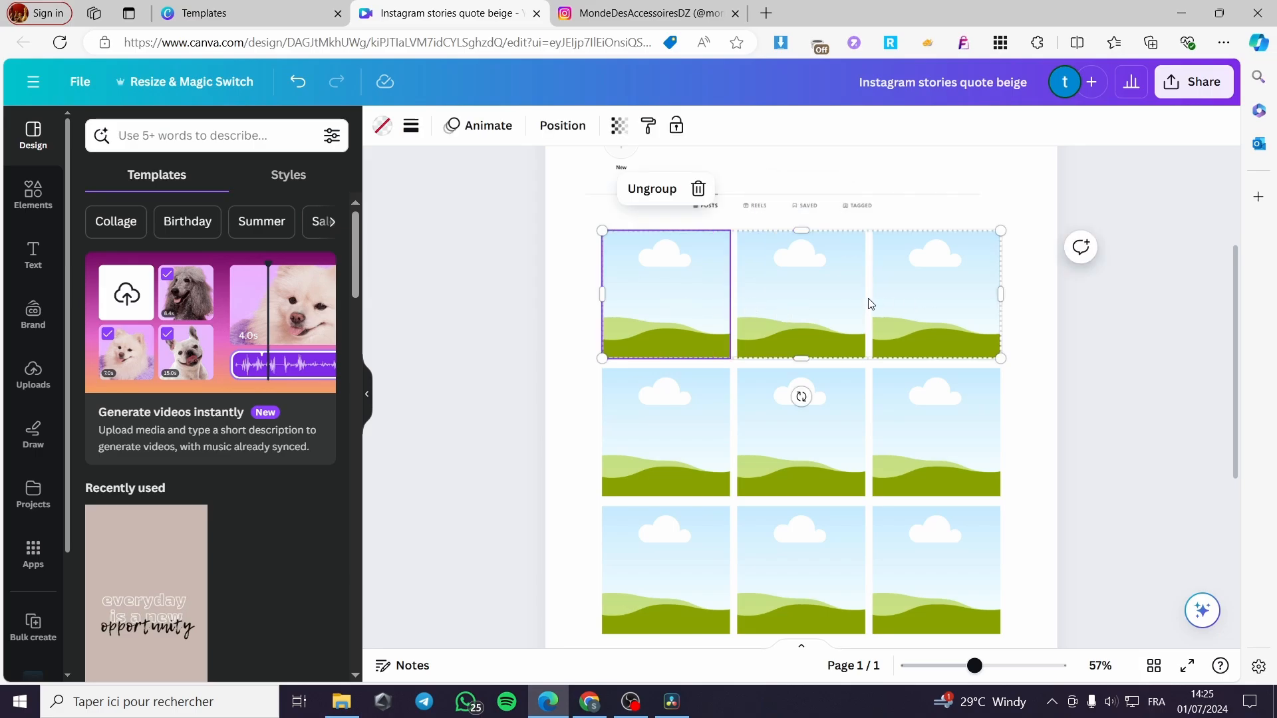
pyautogui.click(810, 307)
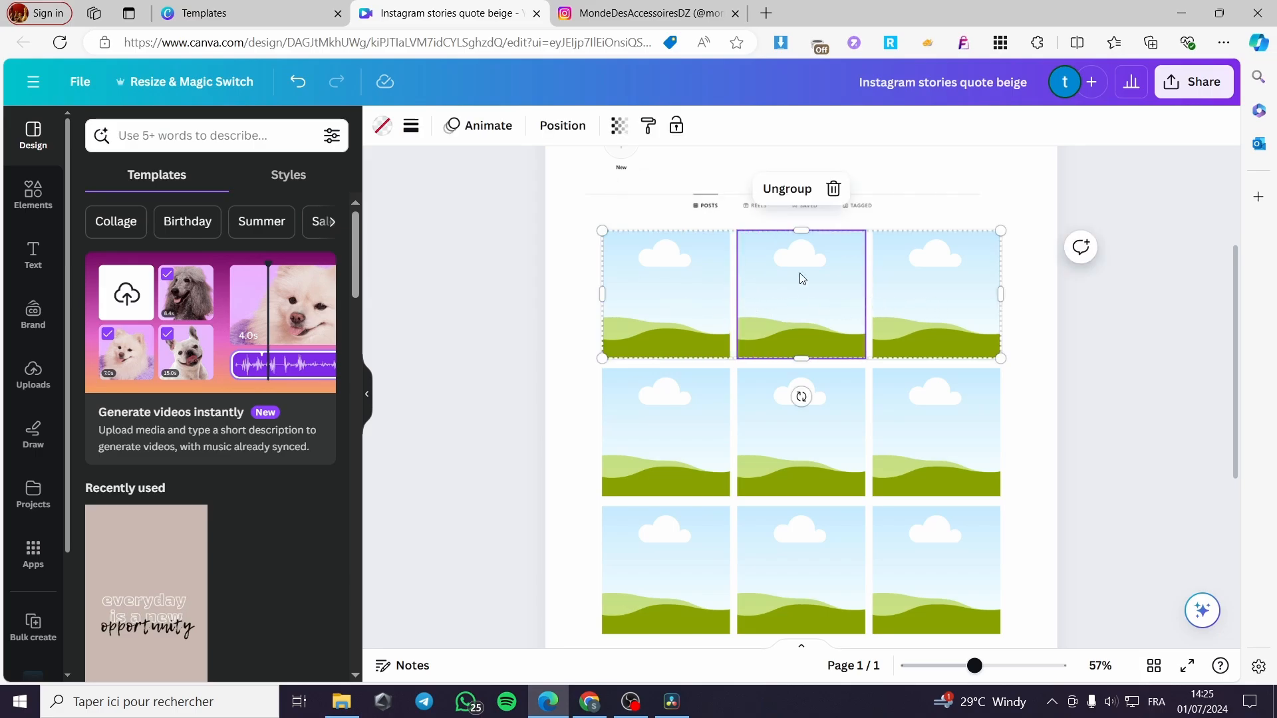
pyautogui.click(930, 192)
pyautogui.click(914, 319)
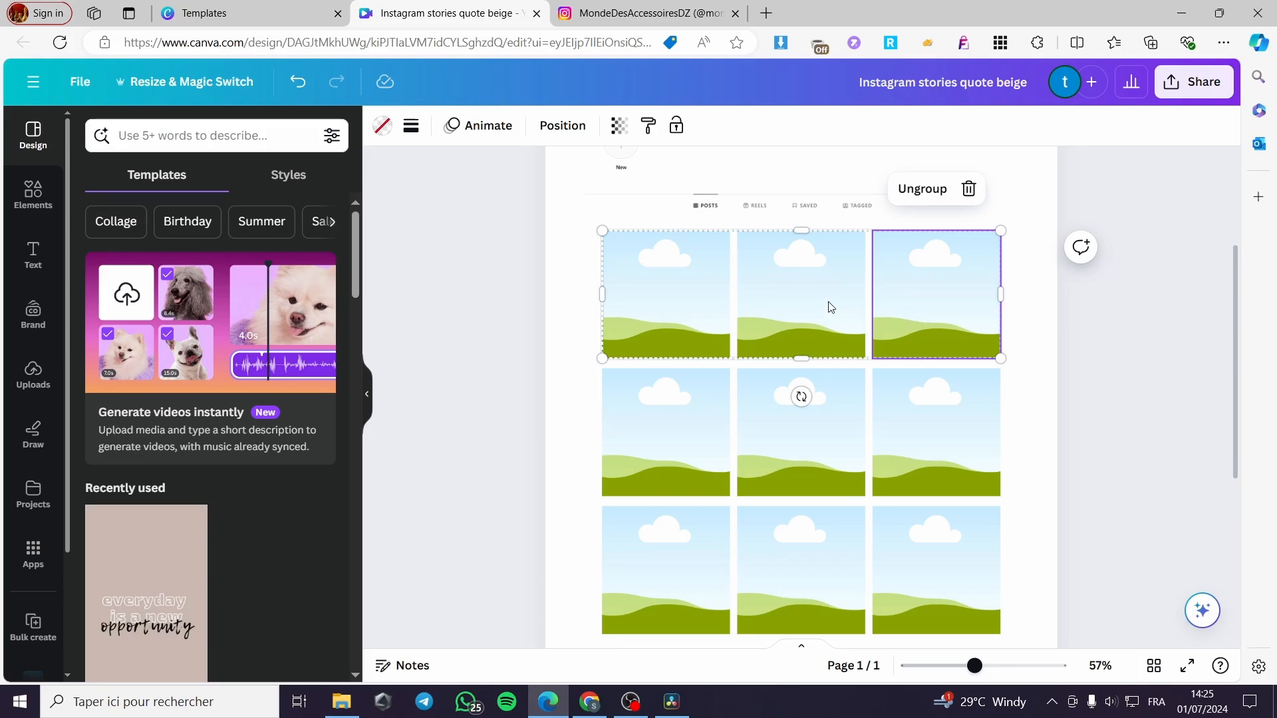
pyautogui.scroll(-5, 759, 365)
pyautogui.scroll(6, 860, 441)
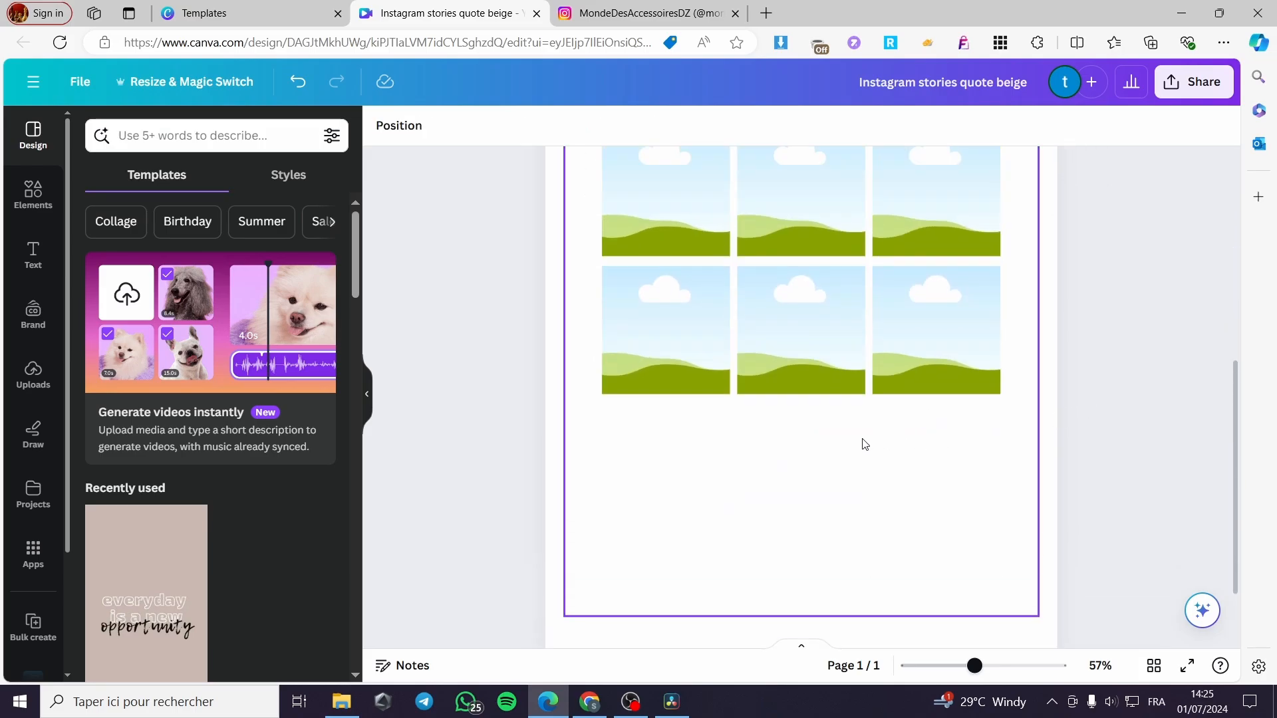
pyautogui.scroll(2, 824, 410)
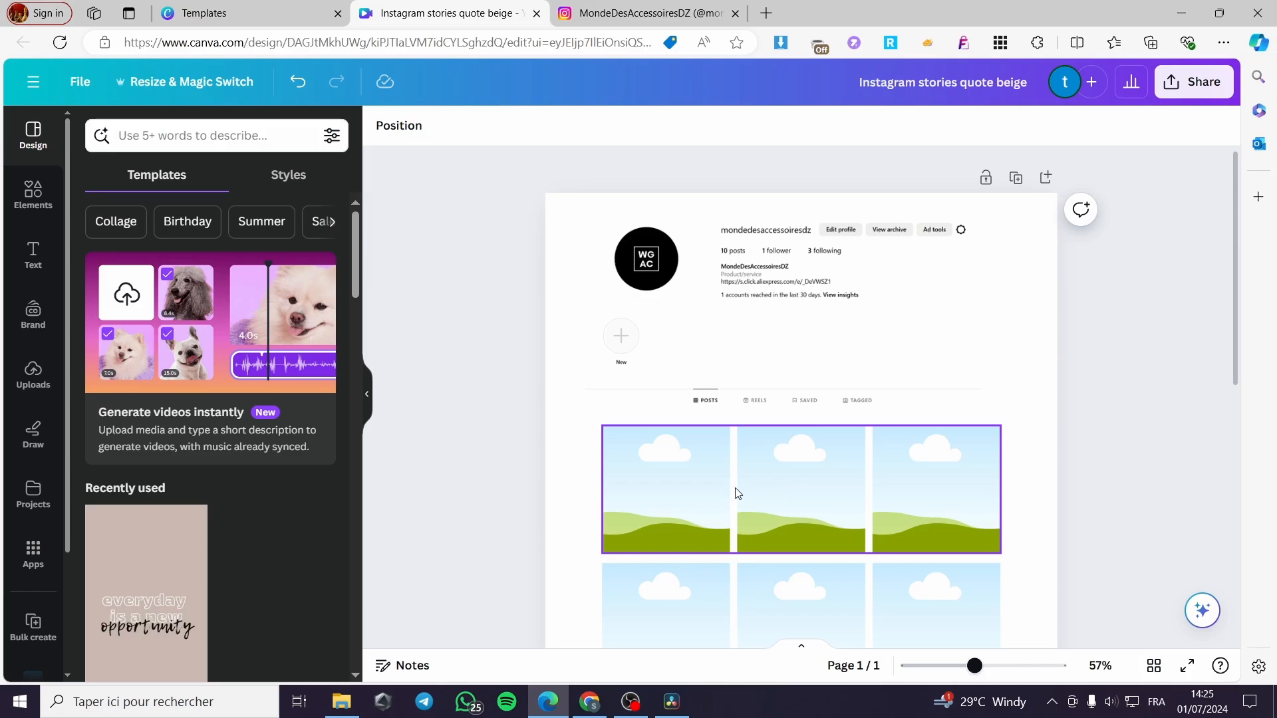
# Step: Fill the first row of frames with the uploaded polo shirt, zipper close-up and shirt-back photos, in that order
pyautogui.click(28, 377)
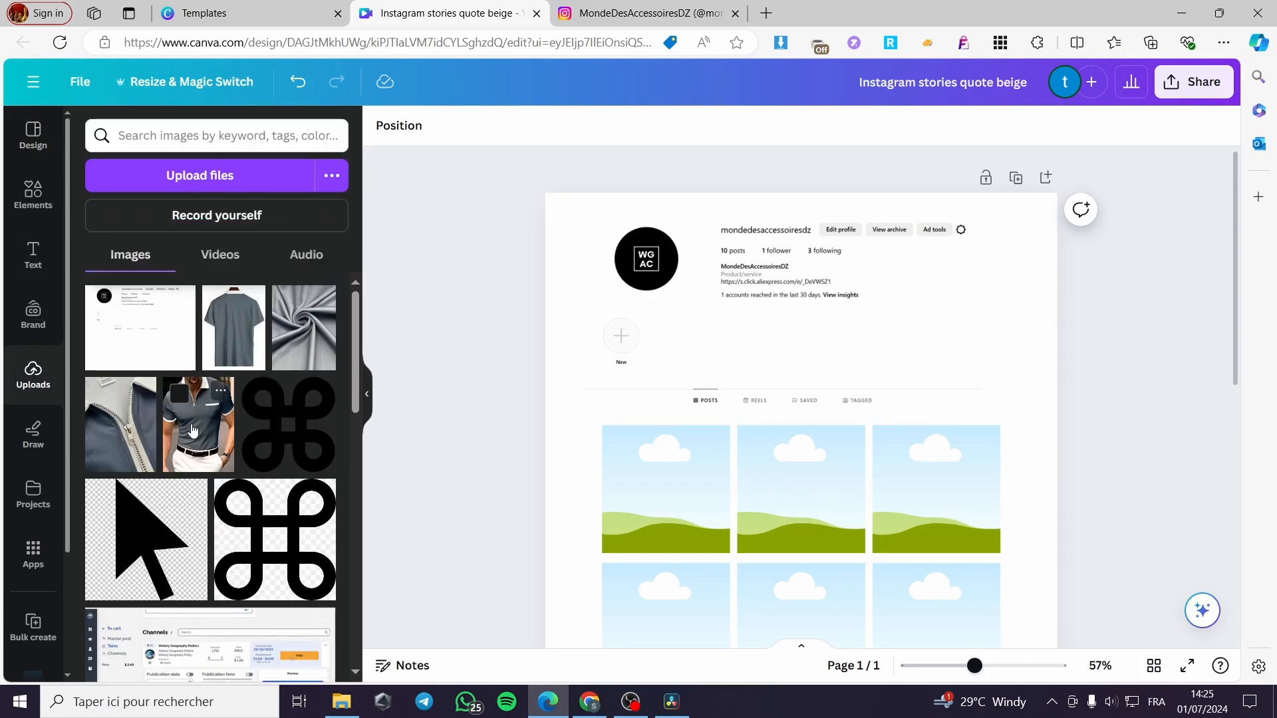
pyautogui.click(193, 431)
pyautogui.moveTo(794, 512); pyautogui.dragTo(597, 495)
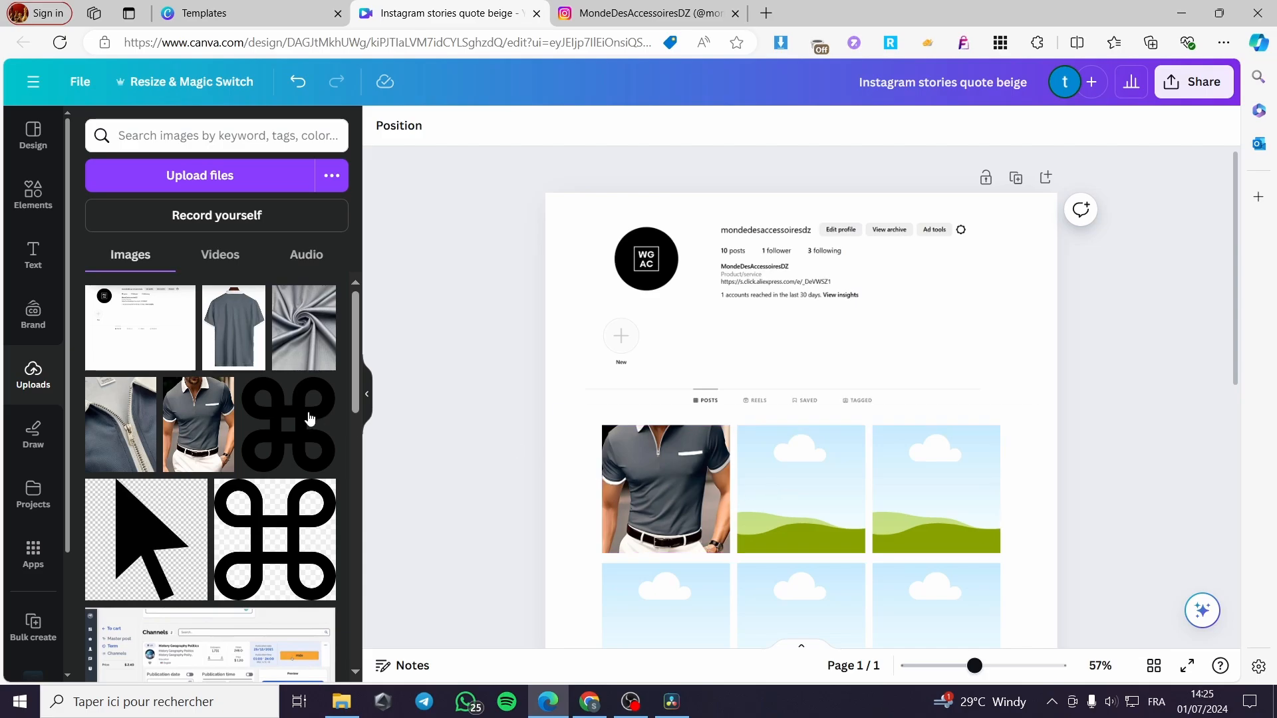
pyautogui.moveTo(140, 421); pyautogui.dragTo(832, 470)
pyautogui.scroll(-3, 799, 399)
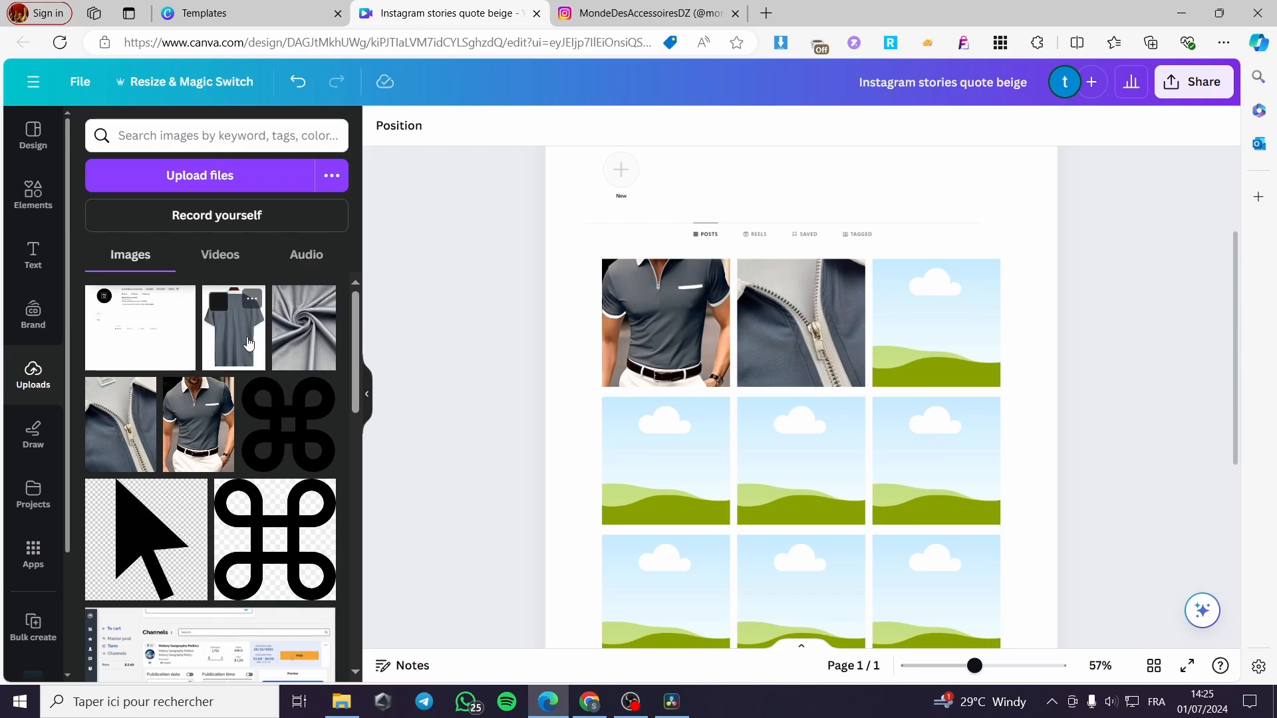
pyautogui.moveTo(247, 343); pyautogui.dragTo(945, 346)
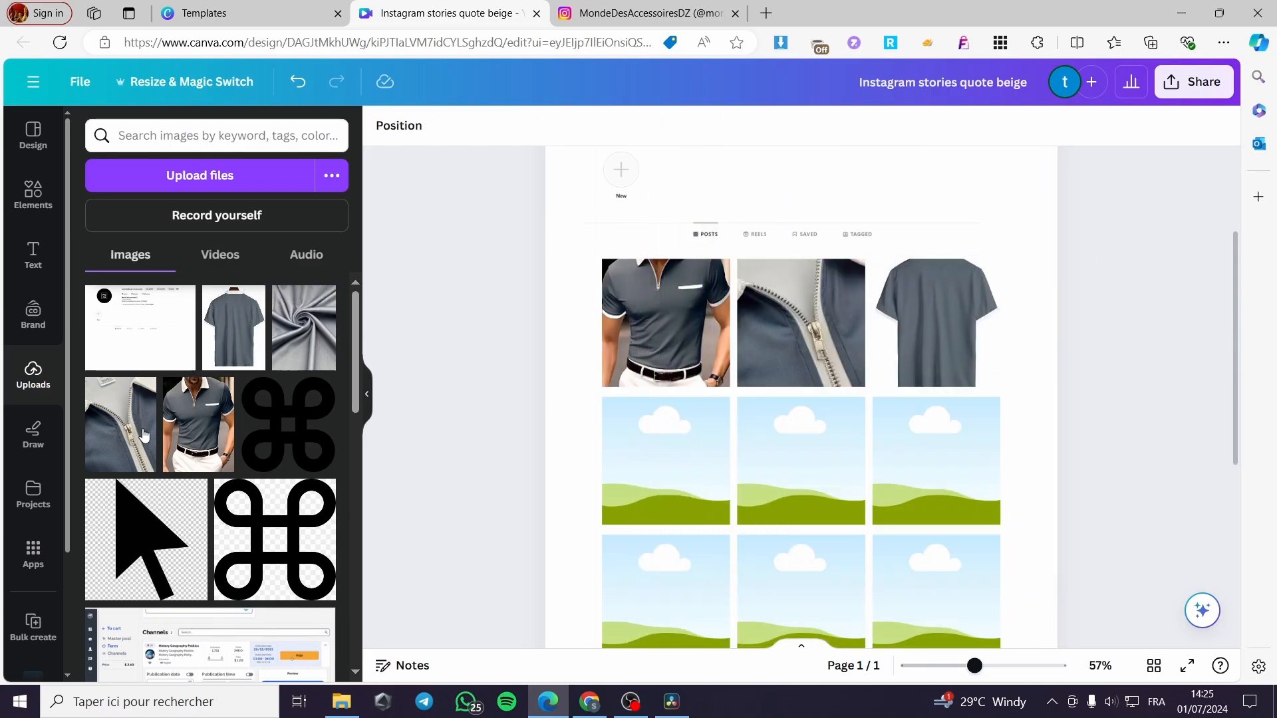
# Step: Fill the first two frames of the second row with the gray swirled fabric photo and the Pro Logo Design image
pyautogui.moveTo(327, 323); pyautogui.dragTo(665, 459)
pyautogui.scroll(-10, 180, 471)
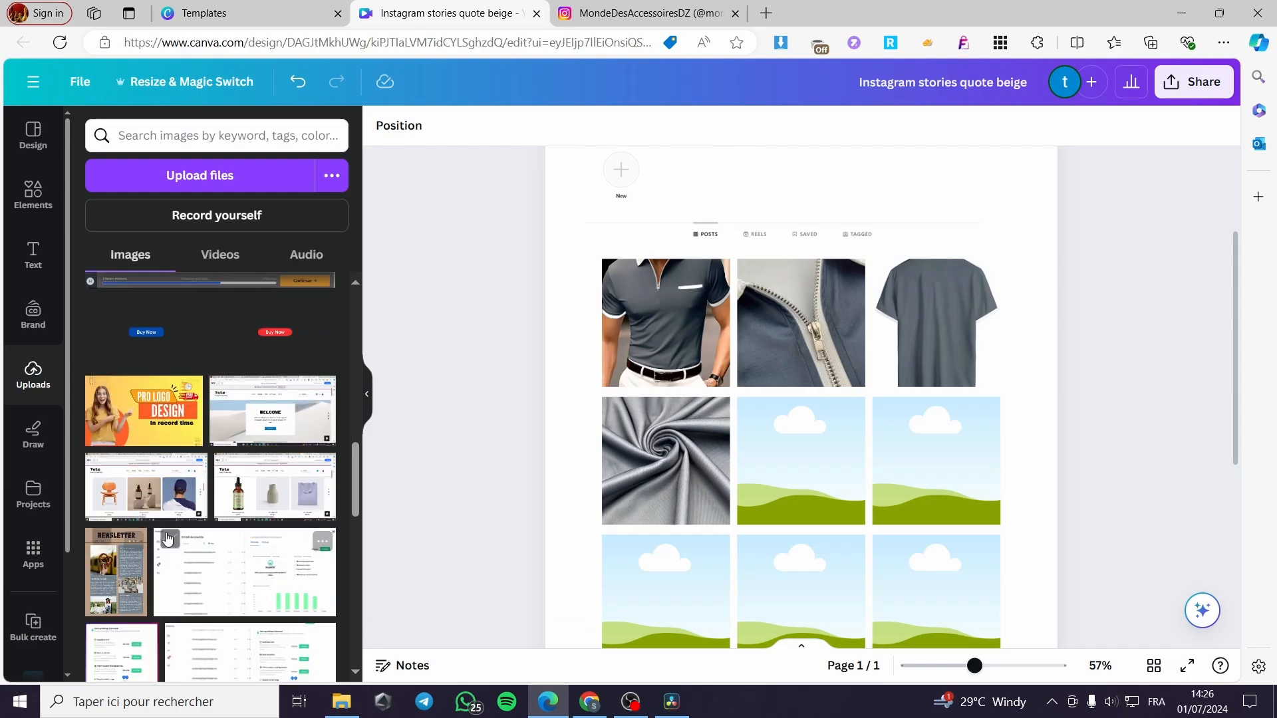
pyautogui.moveTo(494, 516); pyautogui.dragTo(823, 477)
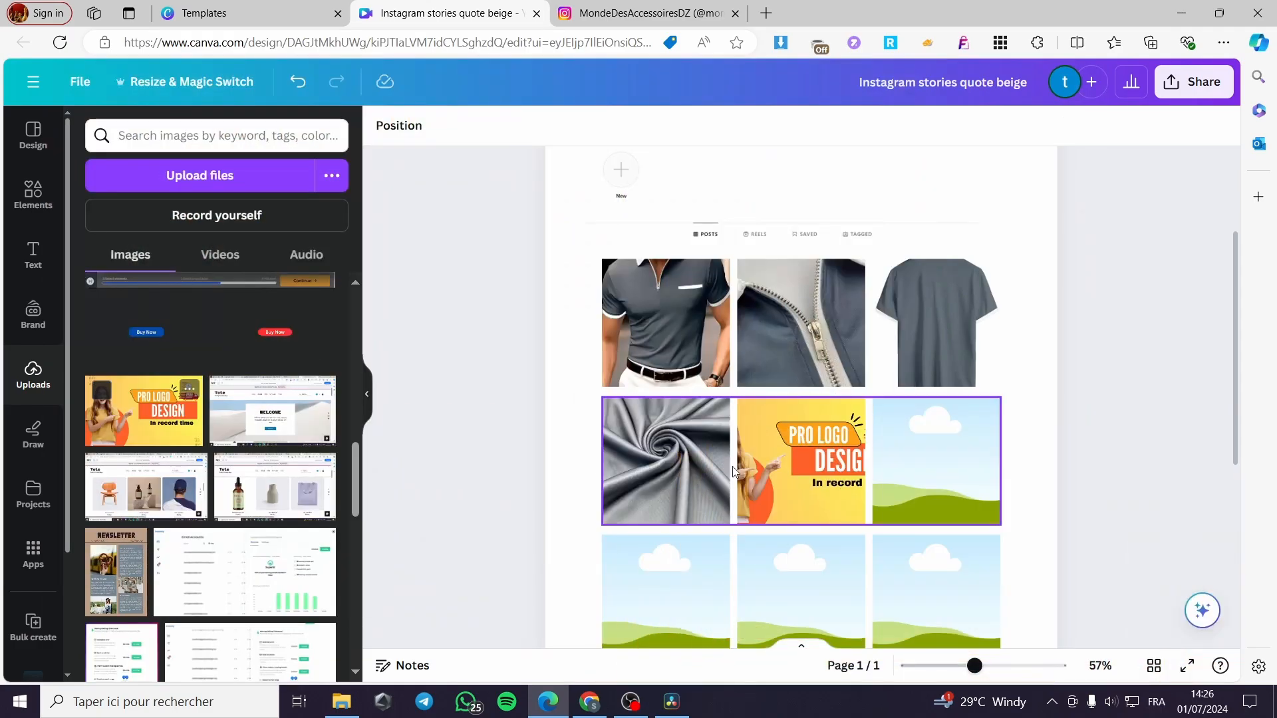
# Step: Shift the Pro Logo Design image inside its frame toward the woman, and enlarge it within the crop
pyautogui.click(812, 457)
pyautogui.doubleClick(809, 453)
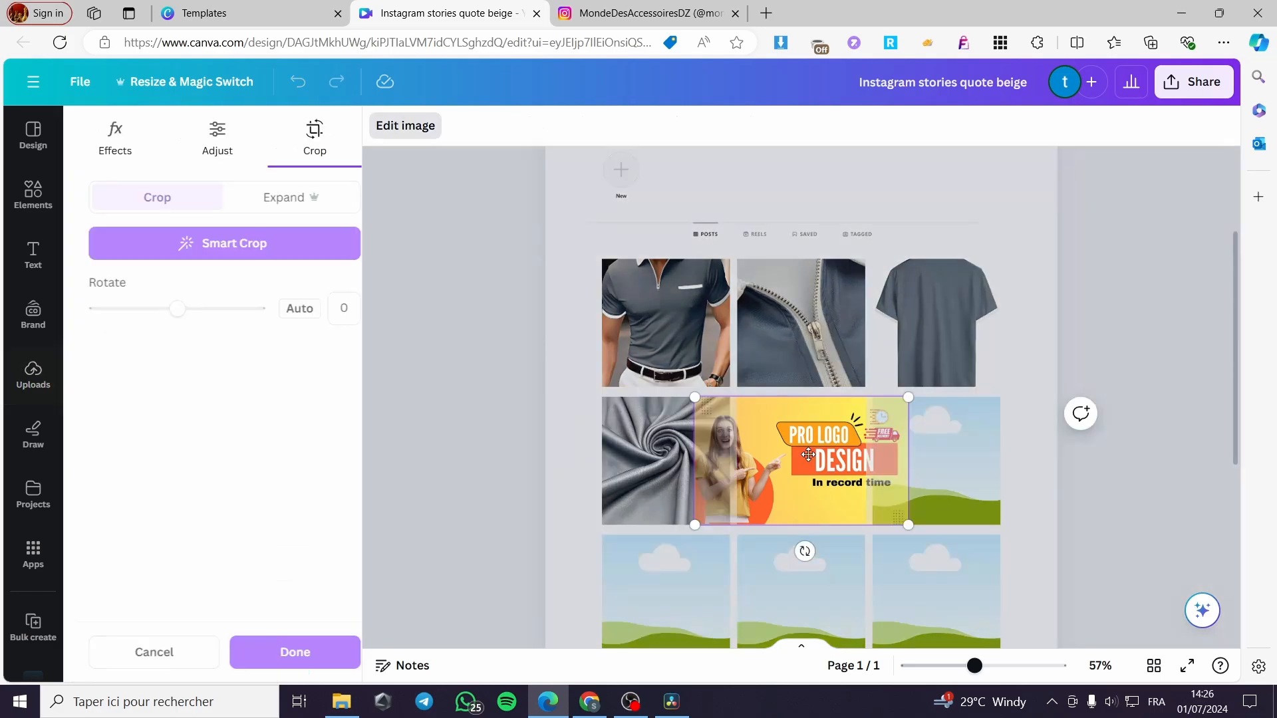
pyautogui.moveTo(821, 457); pyautogui.dragTo(864, 458)
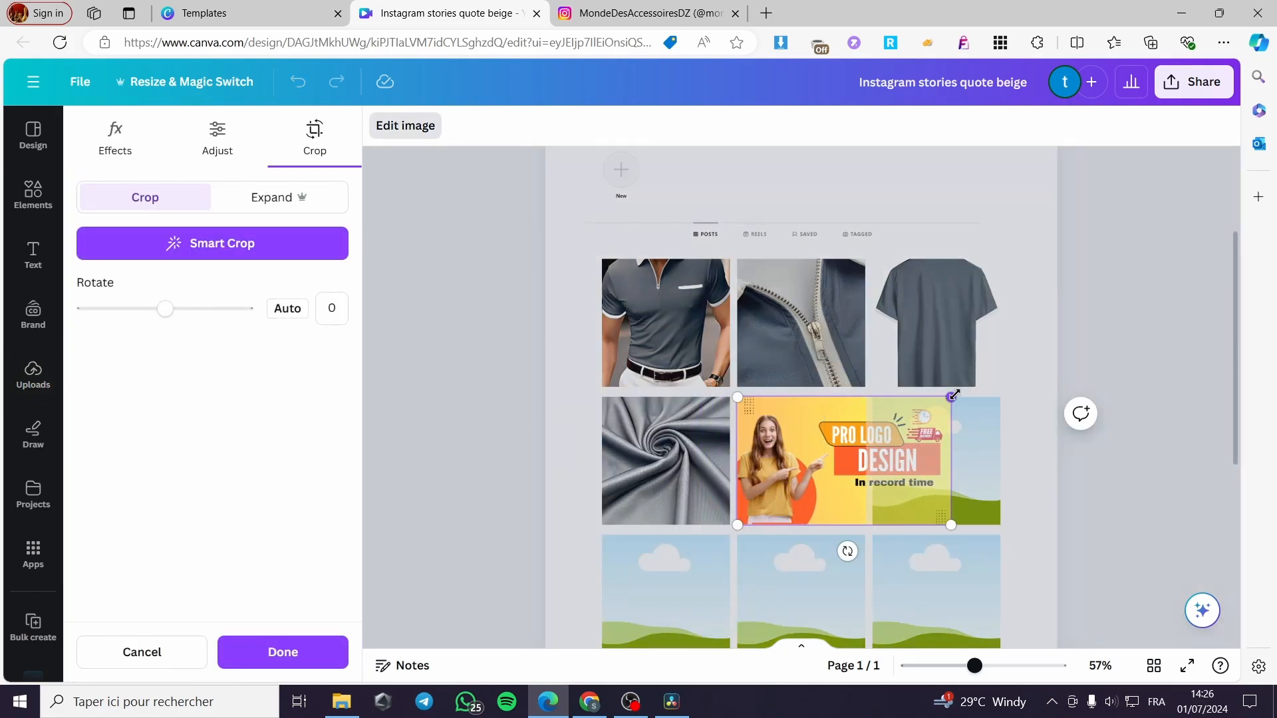
pyautogui.moveTo(955, 395); pyautogui.dragTo(983, 473)
# Step: Try a slight rotation of the Pro Logo Design image within its frame, and reset the rotation to 0
pyautogui.moveTo(164, 310); pyautogui.dragTo(171, 315)
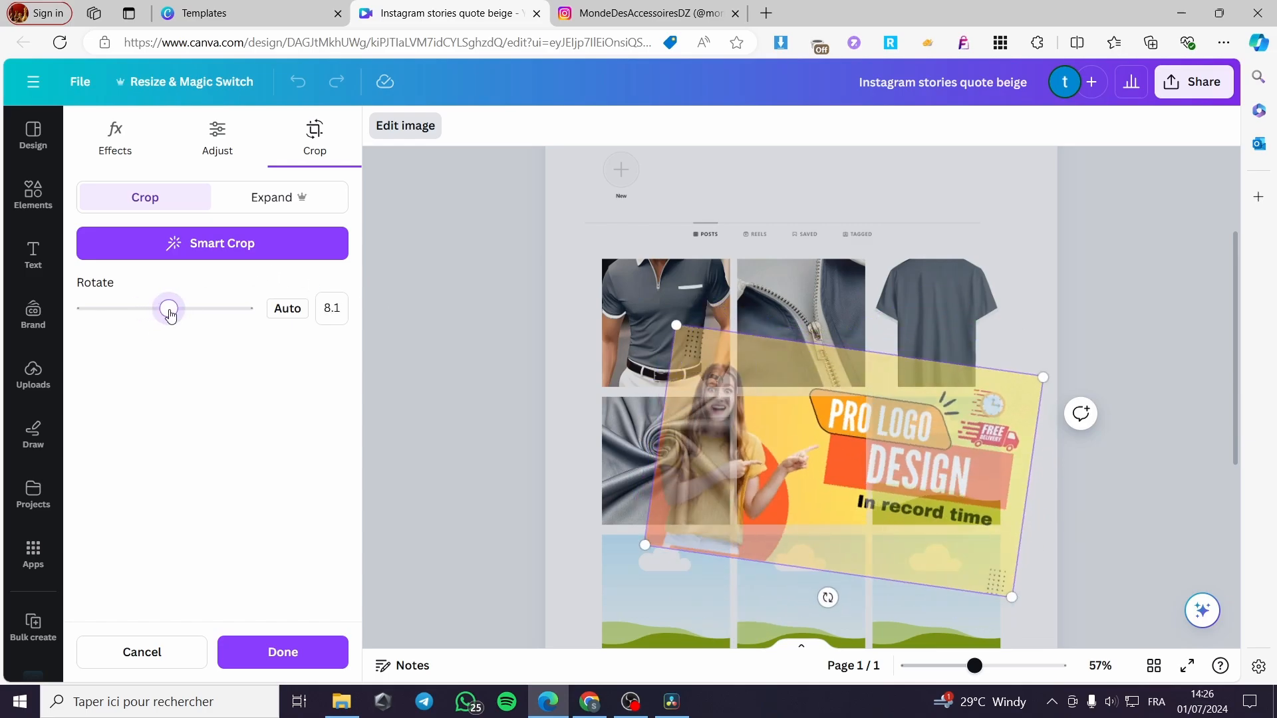
pyautogui.click(335, 309)
pyautogui.write('0')
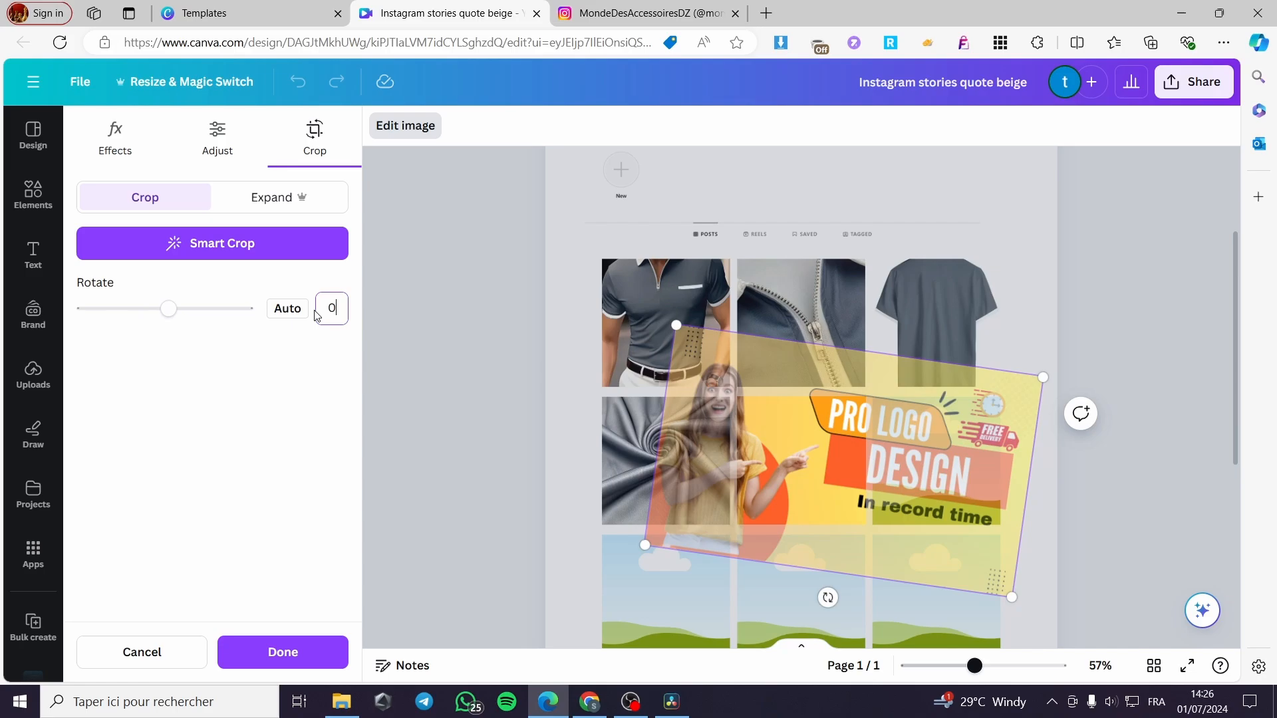
pyautogui.click(491, 375)
pyautogui.doubleClick(792, 425)
pyautogui.click(336, 308)
pyautogui.write('0')
pyautogui.click(283, 653)
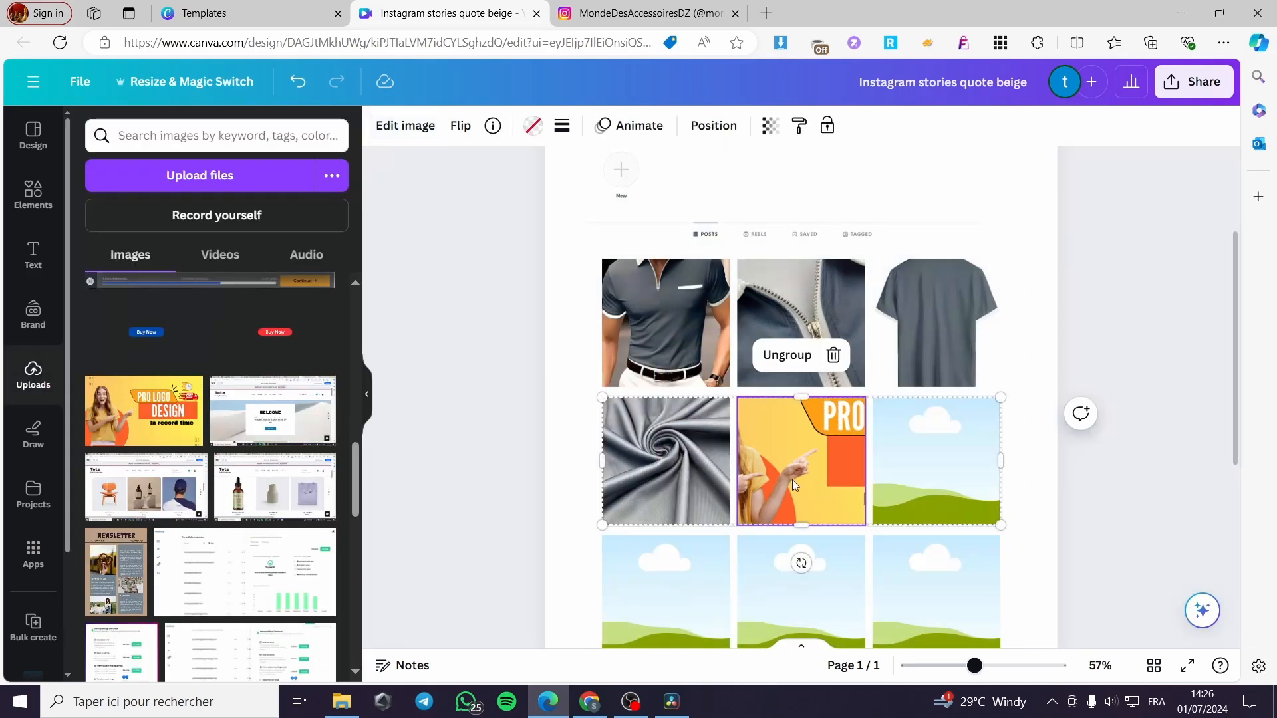
# Step: Reposition the enlarged Pro Logo Design image in its frame so that the woman fills the square
pyautogui.doubleClick(817, 458)
pyautogui.moveTo(817, 458); pyautogui.dragTo(923, 453)
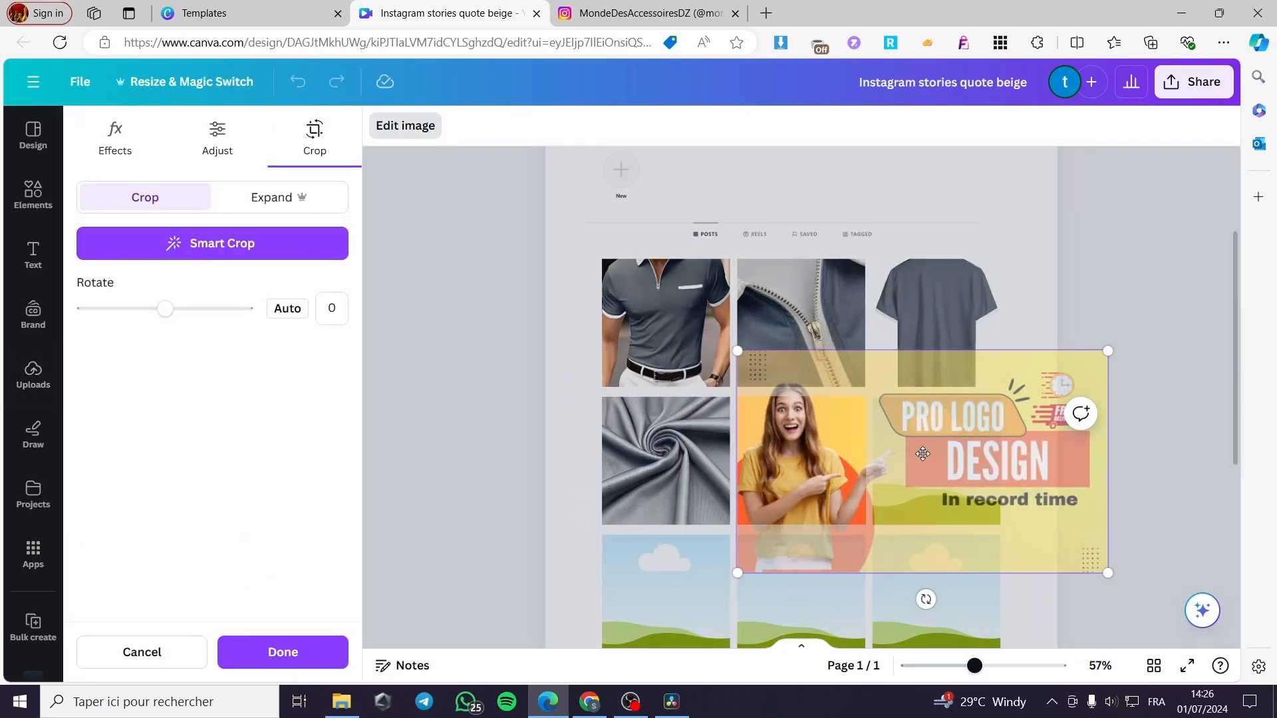
pyautogui.click(1188, 392)
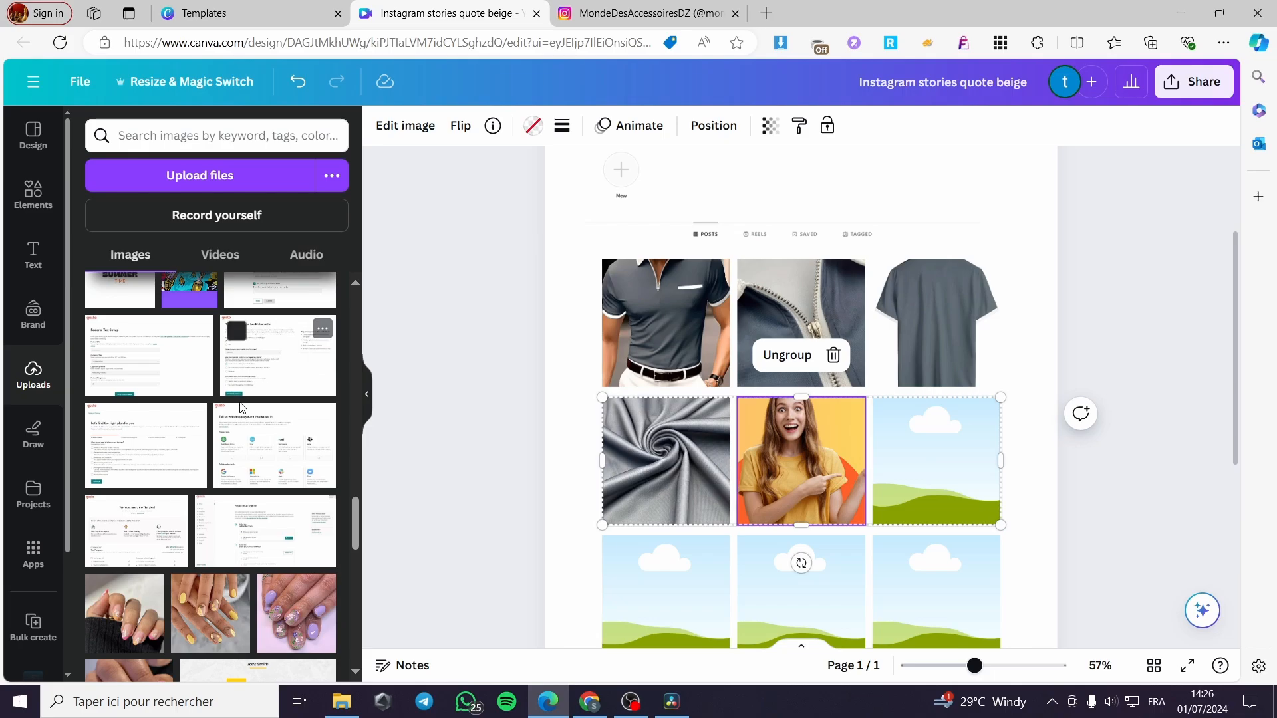
# Step: Place the Summer Time image in the second row's last frame, and fill the third row with the purple, yellow and pink-tipped nail photos
pyautogui.moveTo(120, 375); pyautogui.dragTo(964, 492)
pyautogui.scroll(-3, 965, 492)
pyautogui.scroll(-3, 310, 552)
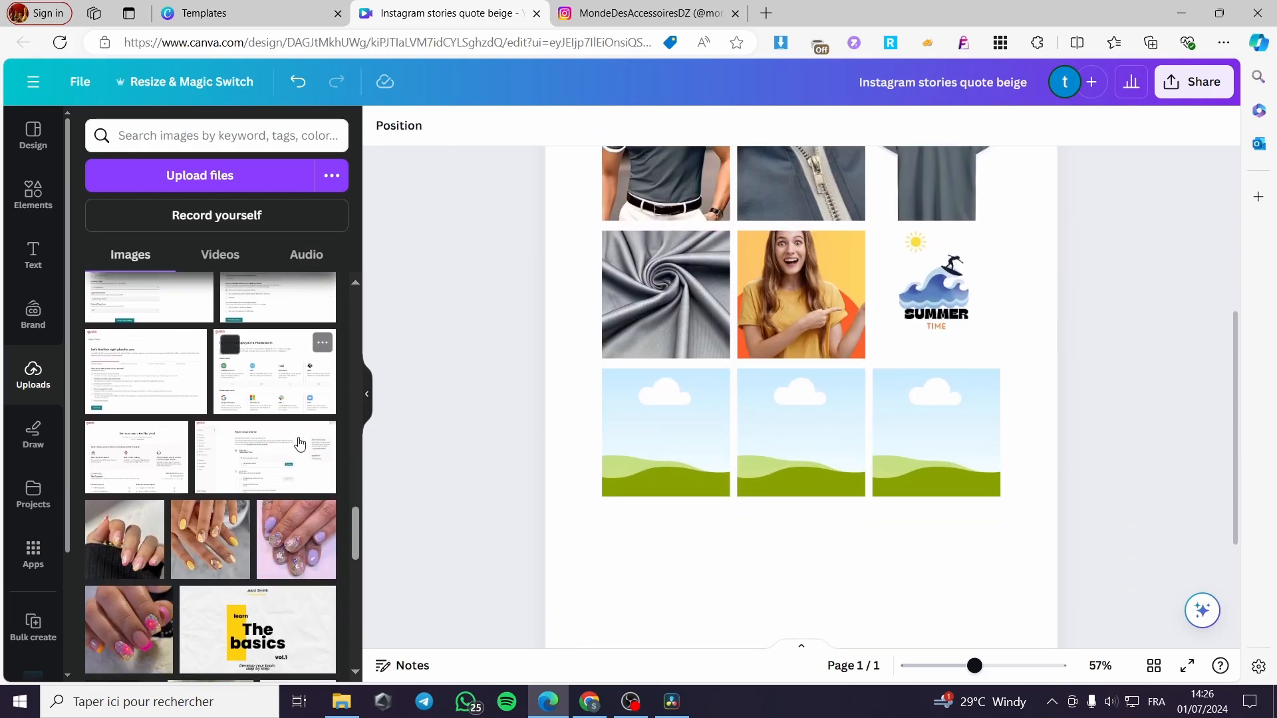
pyautogui.moveTo(310, 552); pyautogui.dragTo(632, 432)
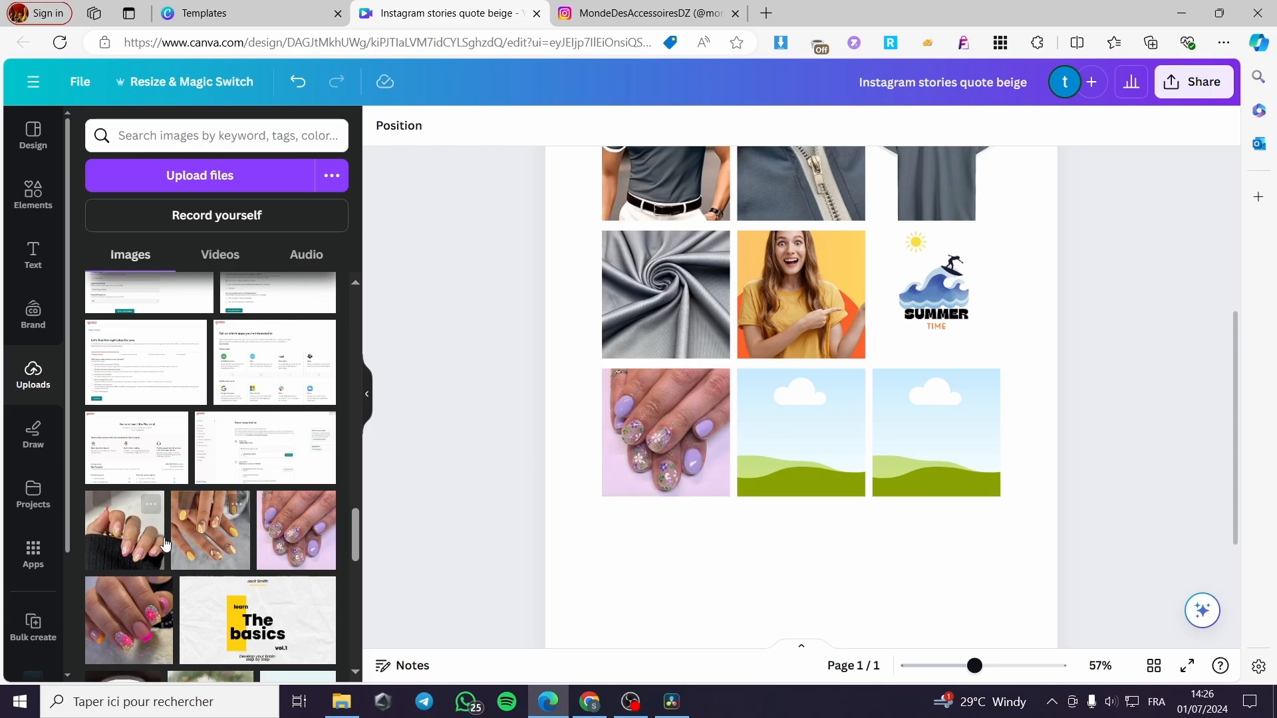
pyautogui.moveTo(210, 530); pyautogui.dragTo(798, 433)
pyautogui.moveTo(124, 530); pyautogui.dragTo(976, 451)
# Step: Examine the filled feed layout from the profile header down to the empty space beneath the third row
pyautogui.scroll(5, 1072, 473)
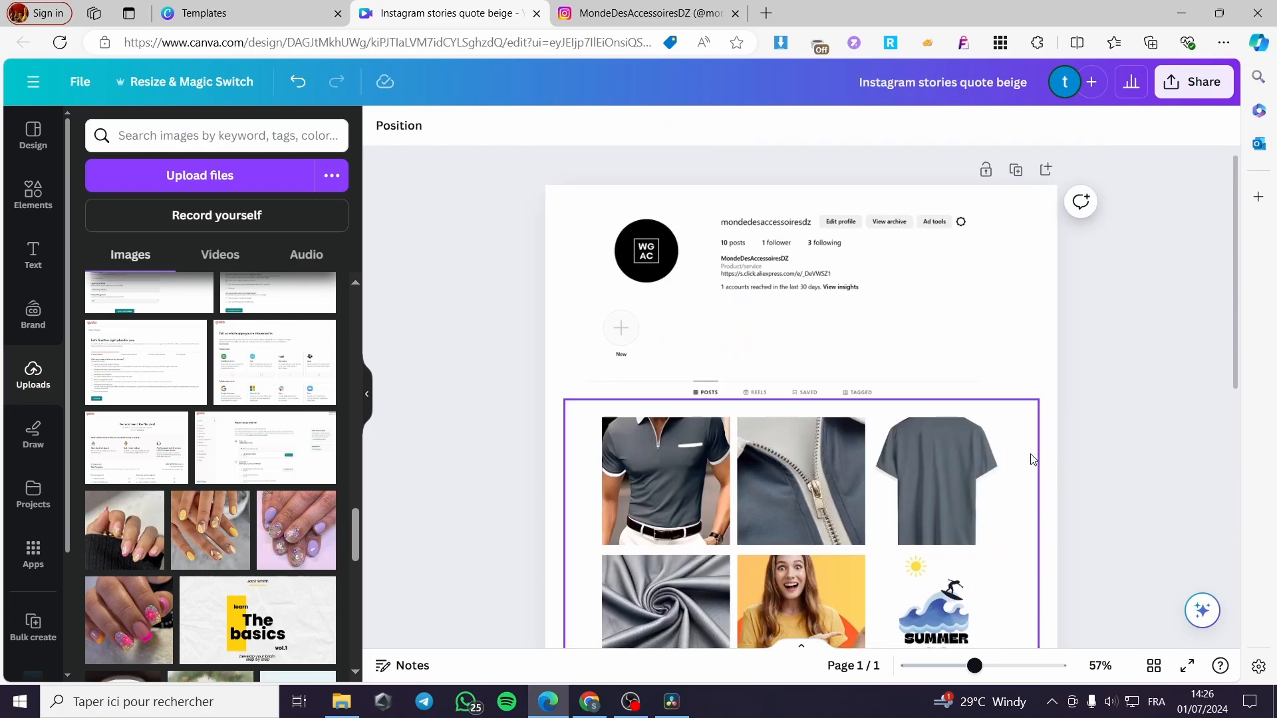
pyautogui.scroll(-6, 1027, 458)
pyautogui.scroll(-1, 456, 413)
pyautogui.scroll(6, 459, 413)
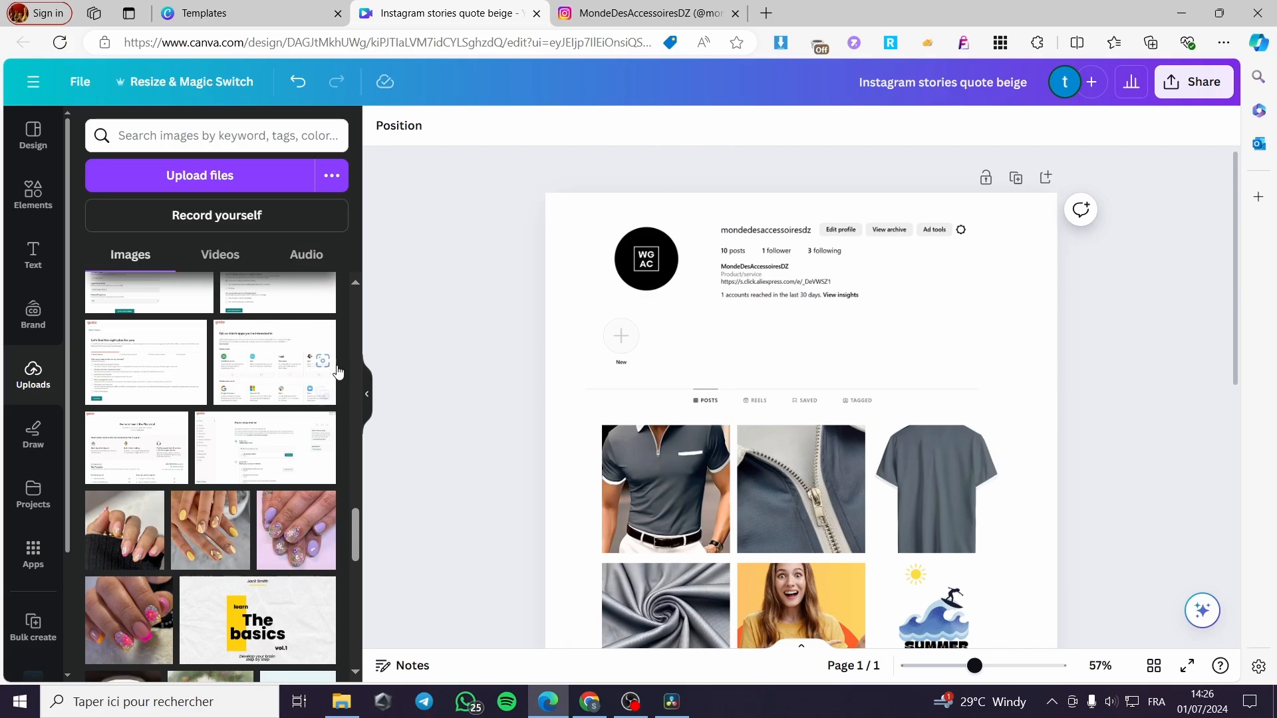
pyautogui.scroll(-6, 843, 455)
pyautogui.scroll(4, 1026, 399)
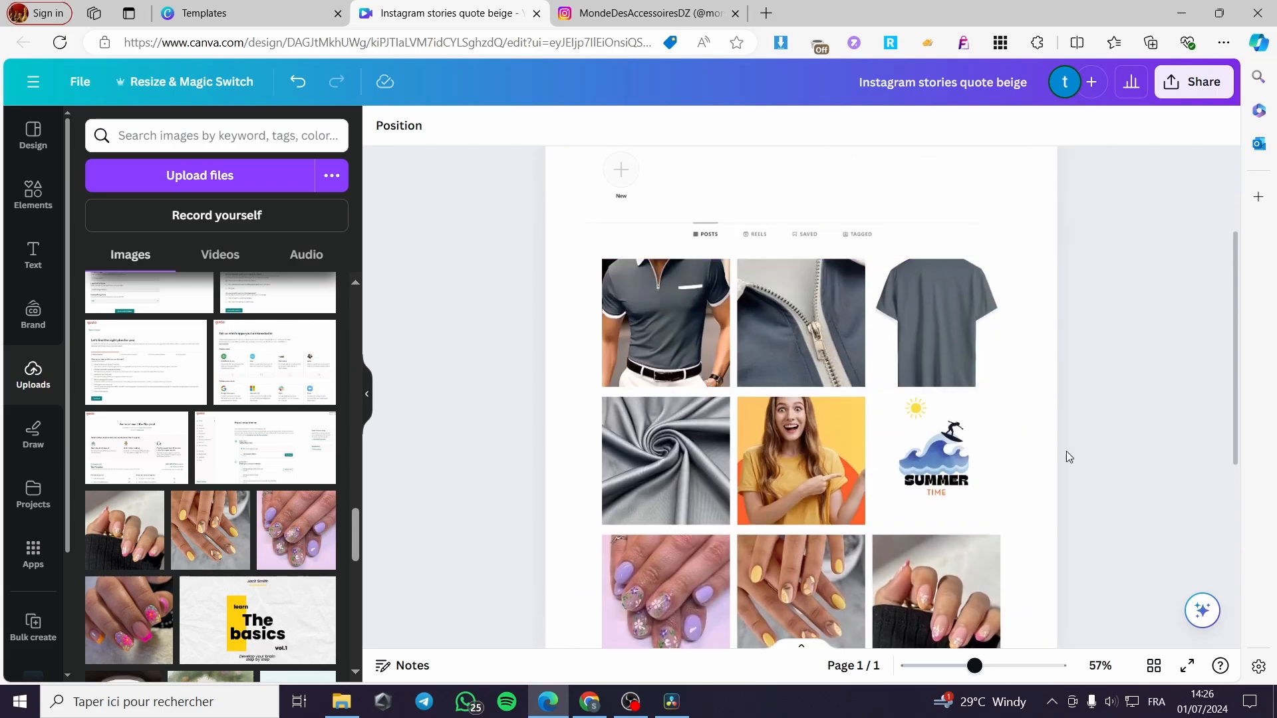
pyautogui.scroll(-5, 976, 389)
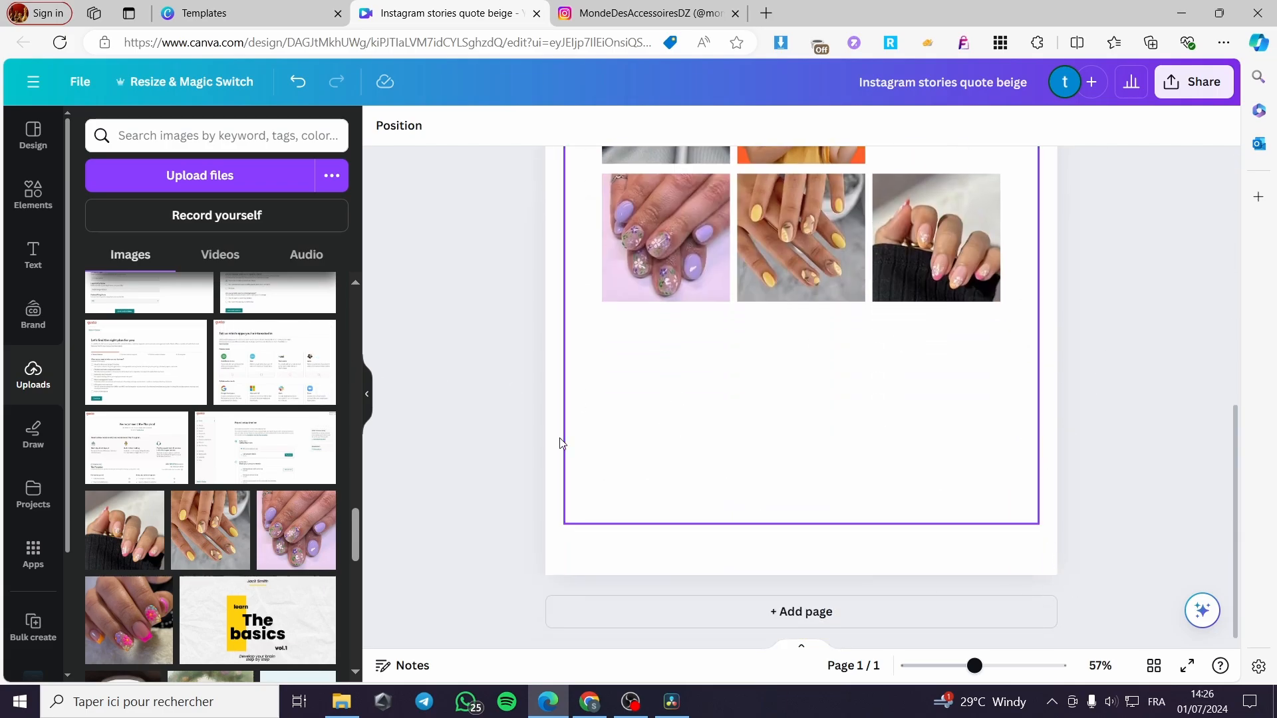
pyautogui.scroll(1, 776, 502)
pyautogui.scroll(-1, 789, 464)
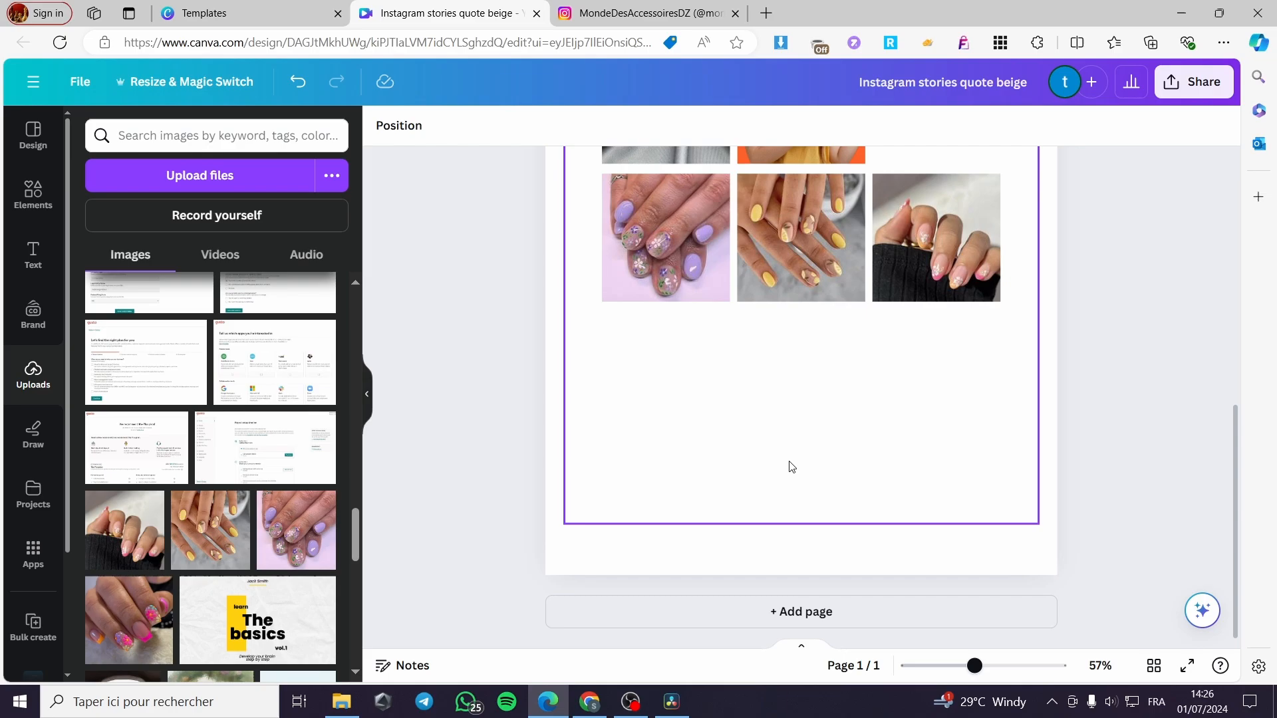
# Step: Add a blank second page below the Instagram feed page
pyautogui.click(798, 612)
pyautogui.scroll(-5, 781, 461)
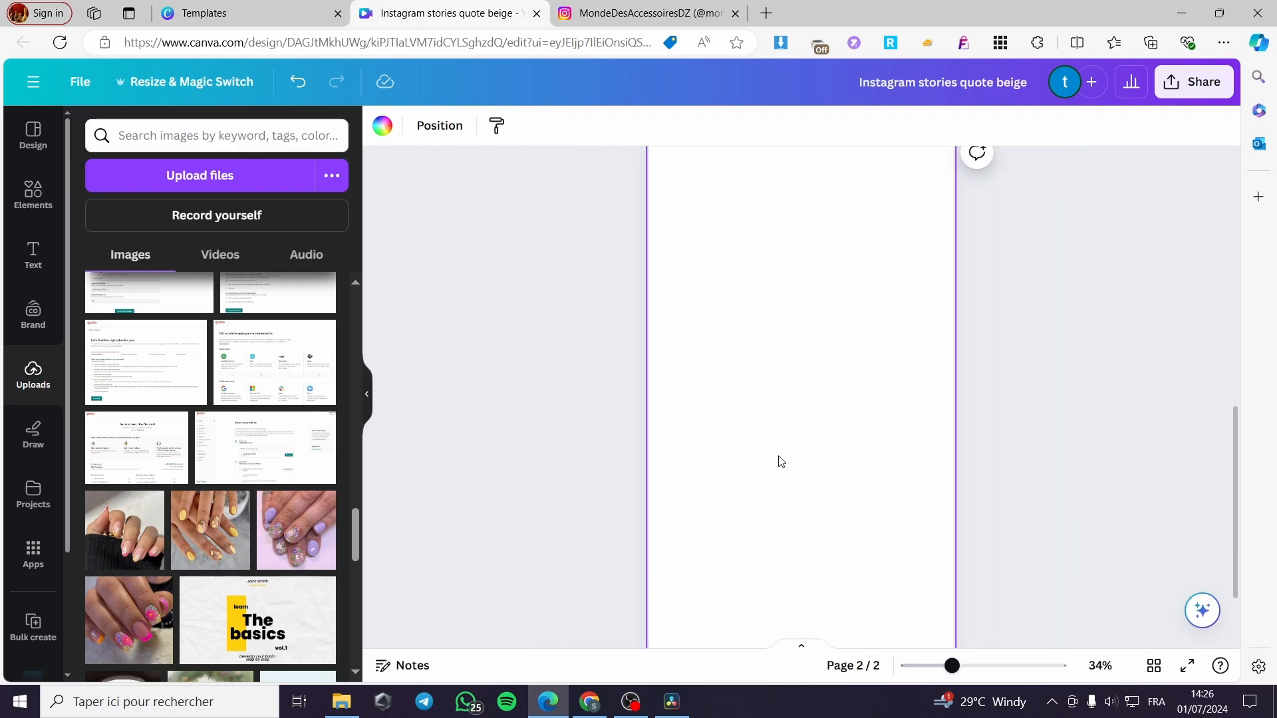
pyautogui.scroll(5, 778, 457)
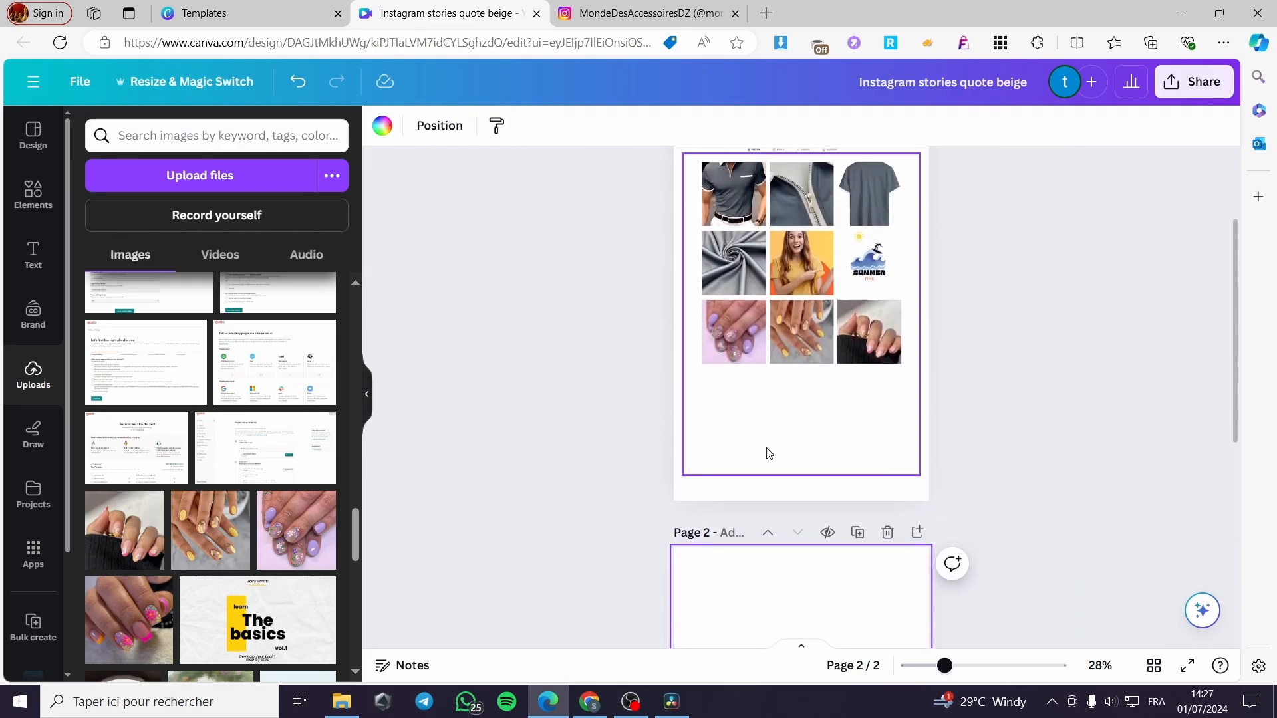
pyautogui.scroll(-3, 764, 451)
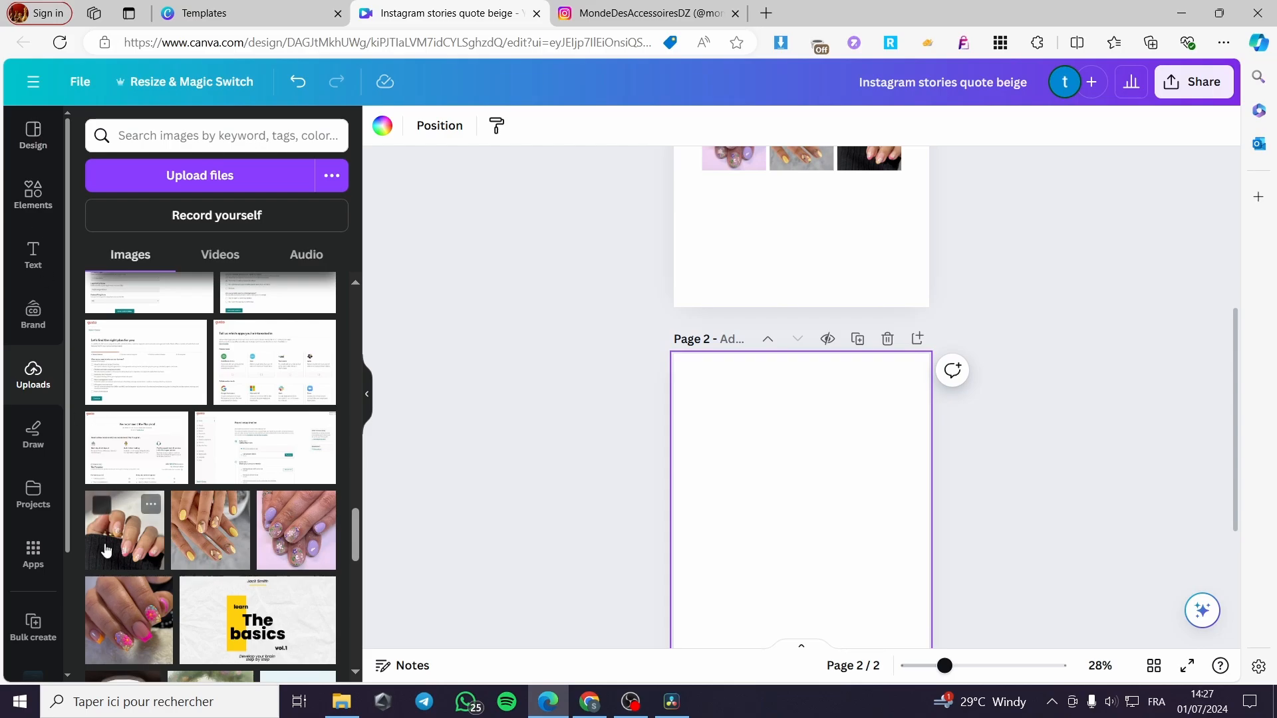
pyautogui.scroll(-1, 29, 609)
pyautogui.scroll(-1, 29, 608)
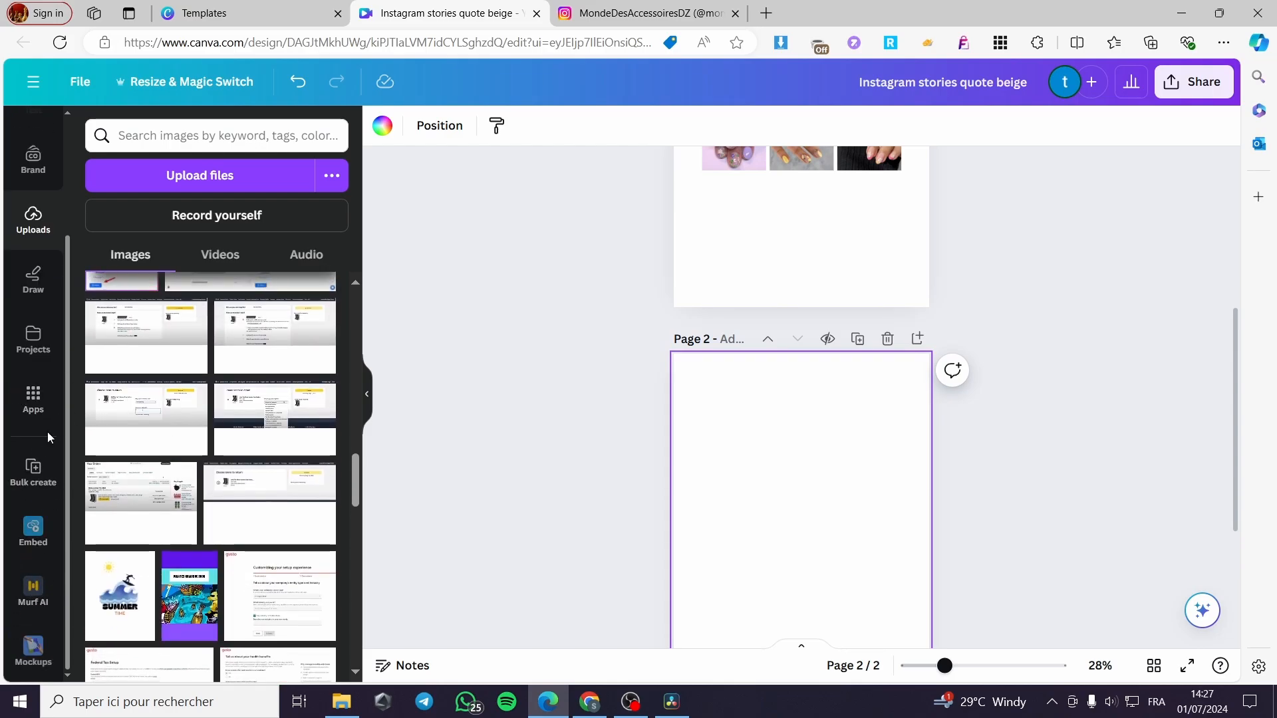
# Step: Find the Mockups app among the Canva apps and open its full Smartphones collection
pyautogui.click(41, 406)
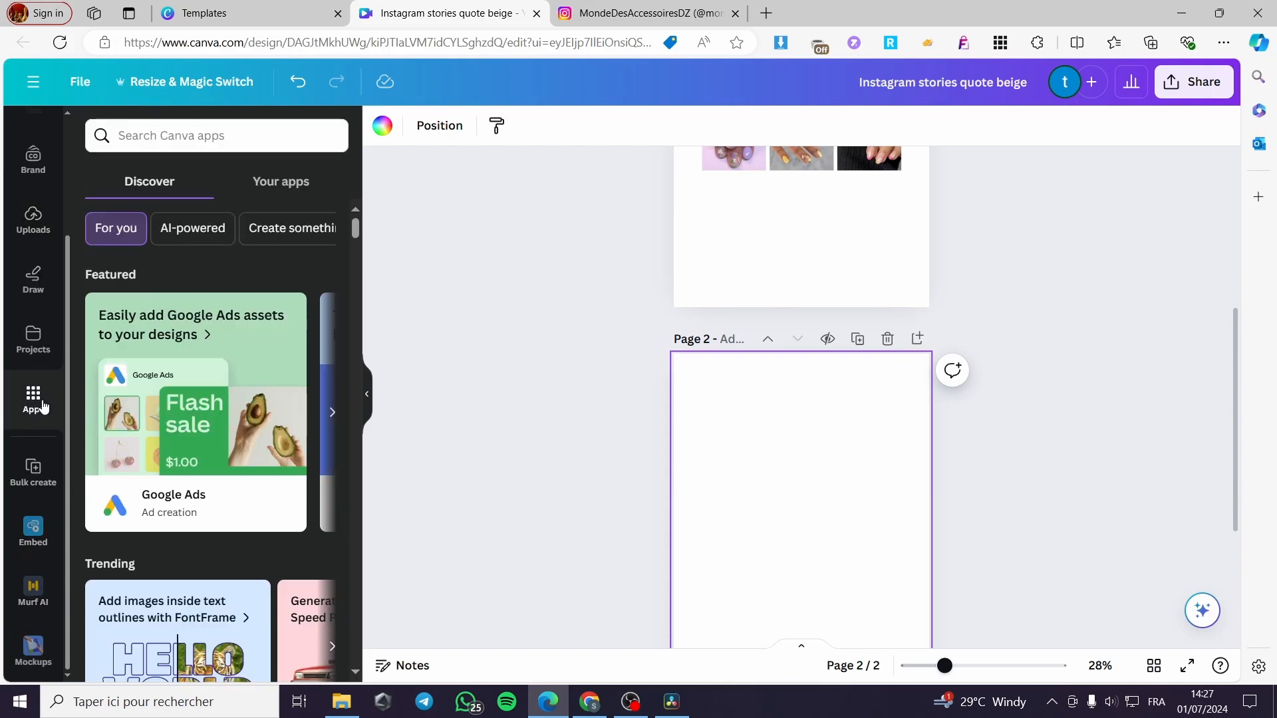
pyautogui.scroll(1, 593, 359)
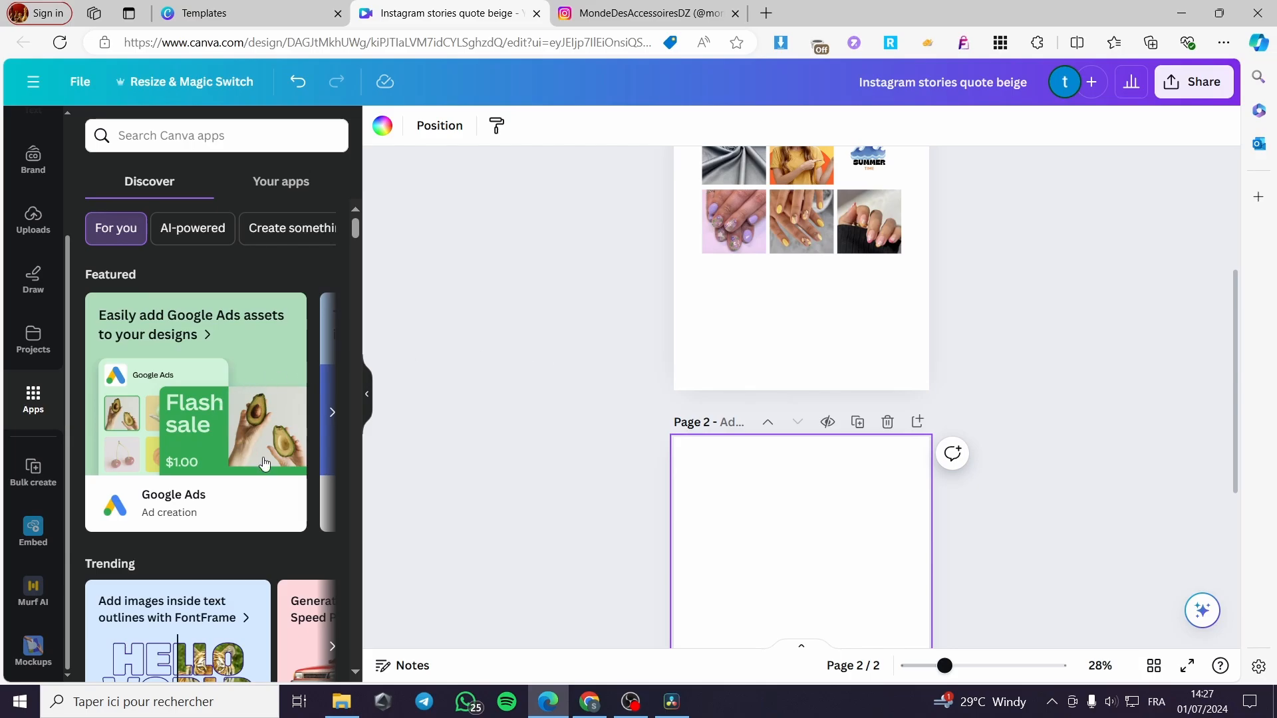
pyautogui.scroll(-3, 264, 464)
pyautogui.scroll(3, 226, 439)
pyautogui.scroll(-8, 206, 416)
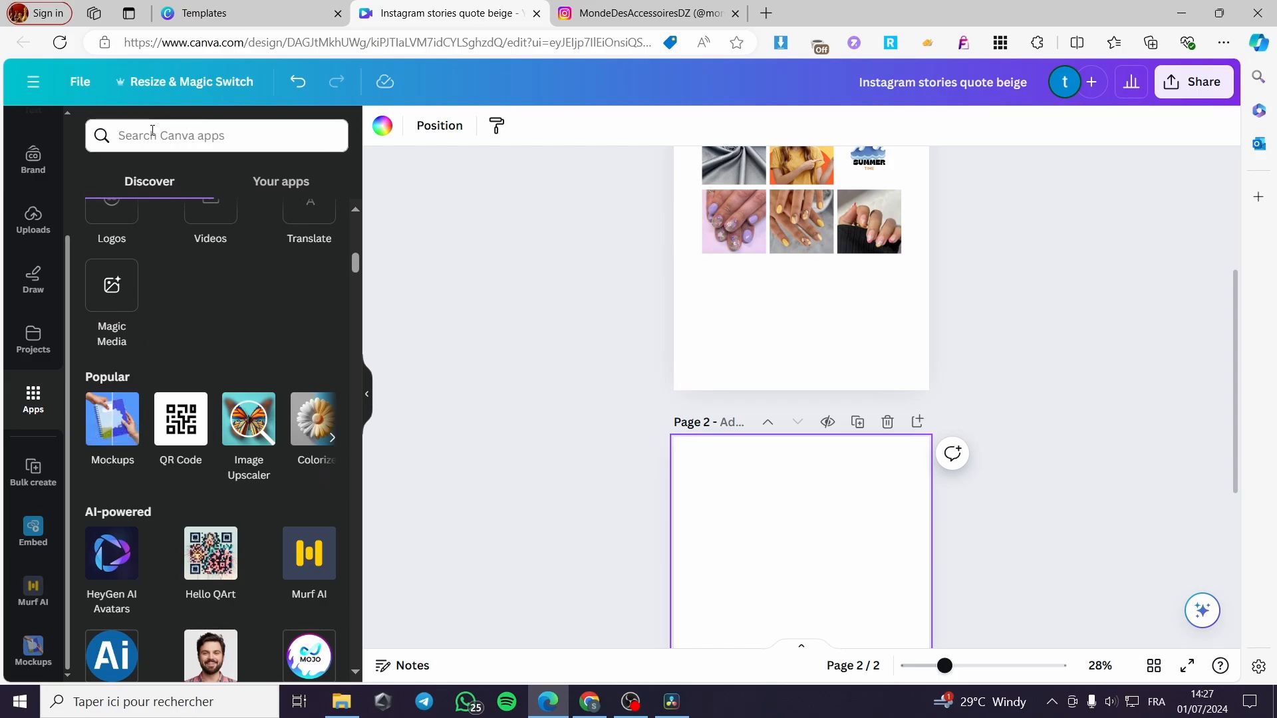
pyautogui.click(112, 419)
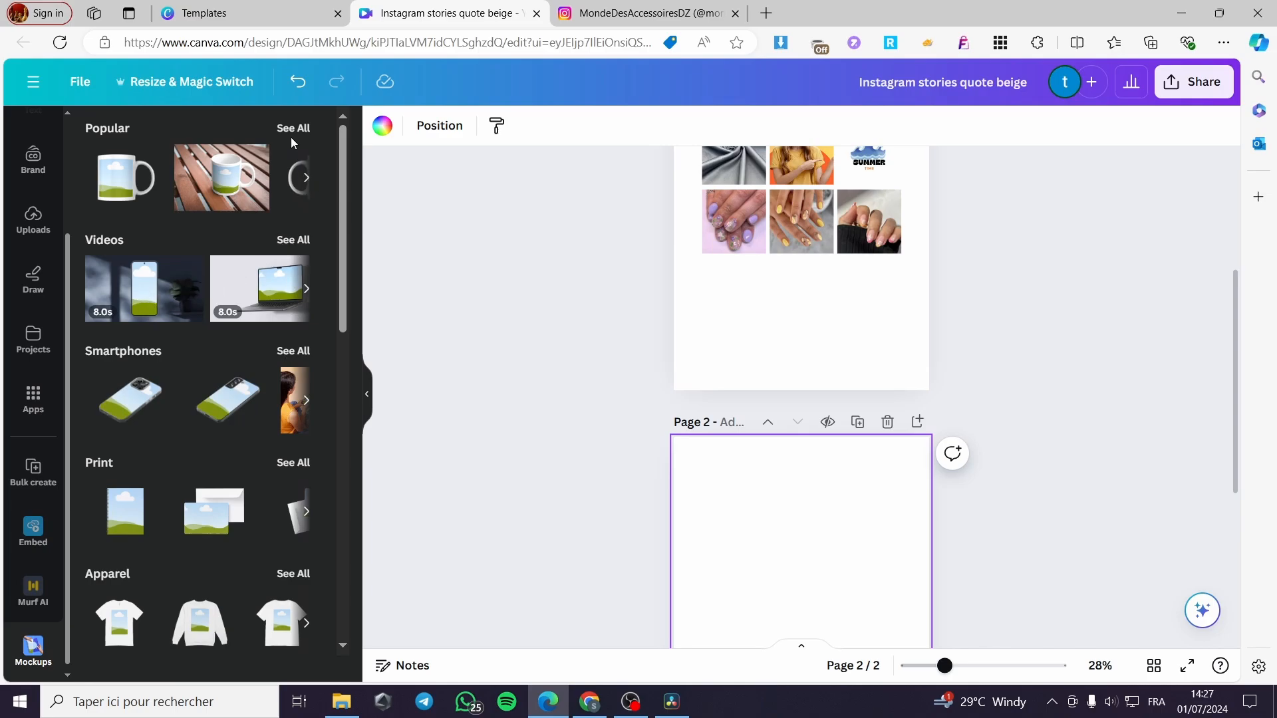
pyautogui.click(294, 352)
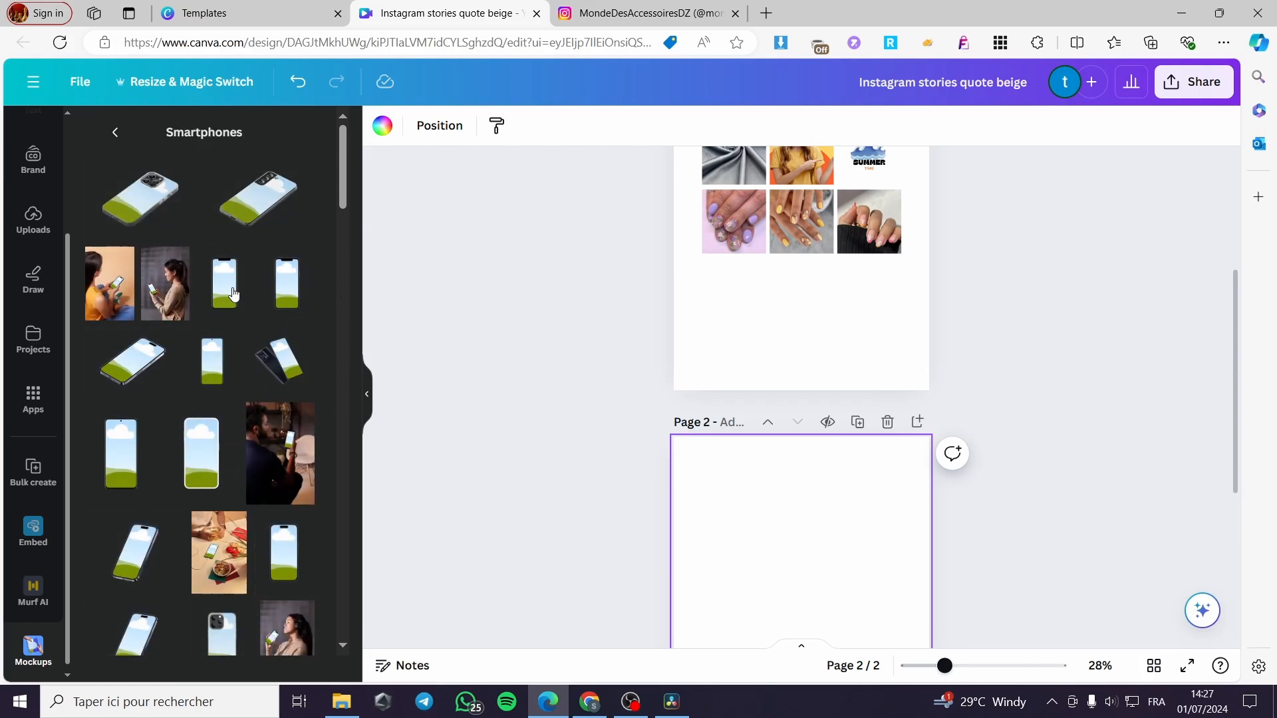
# Step: Add the upright front-facing smartphone mockup with a notch to page 2, and enlarge it to fill most of the page
pyautogui.scroll(-4, 969, 400)
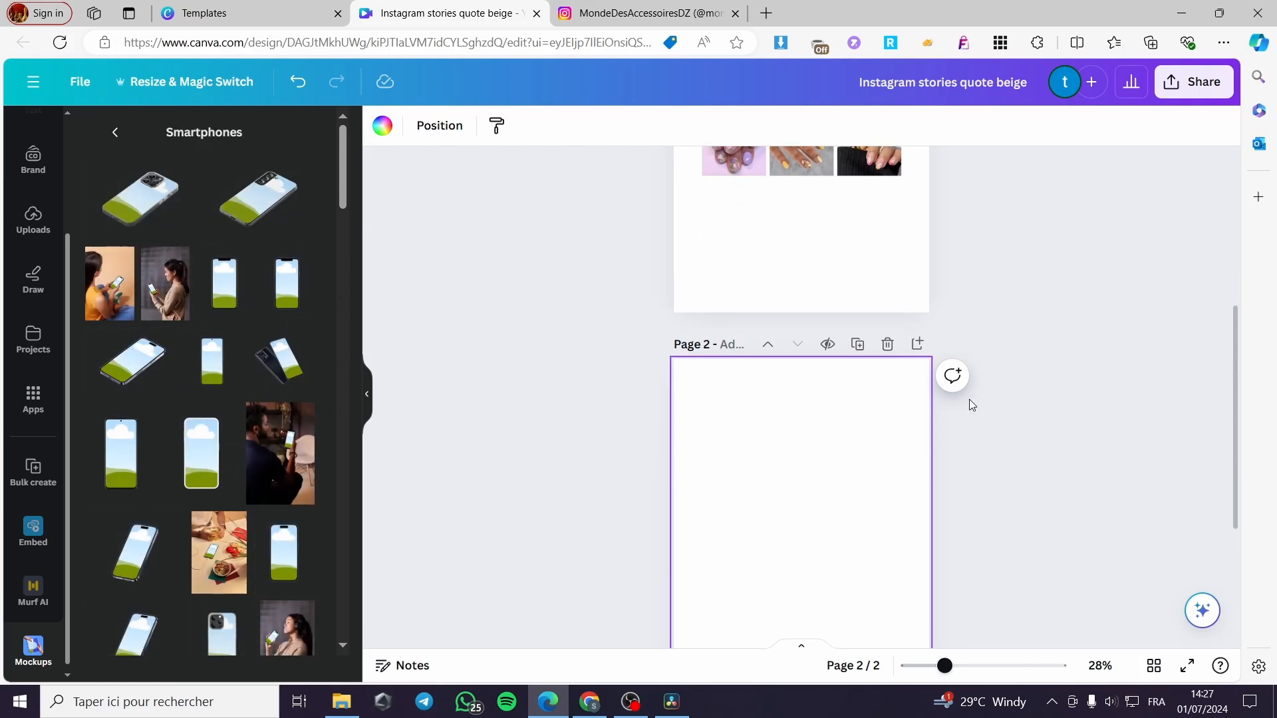
pyautogui.click(216, 290)
pyautogui.moveTo(806, 406); pyautogui.dragTo(758, 340)
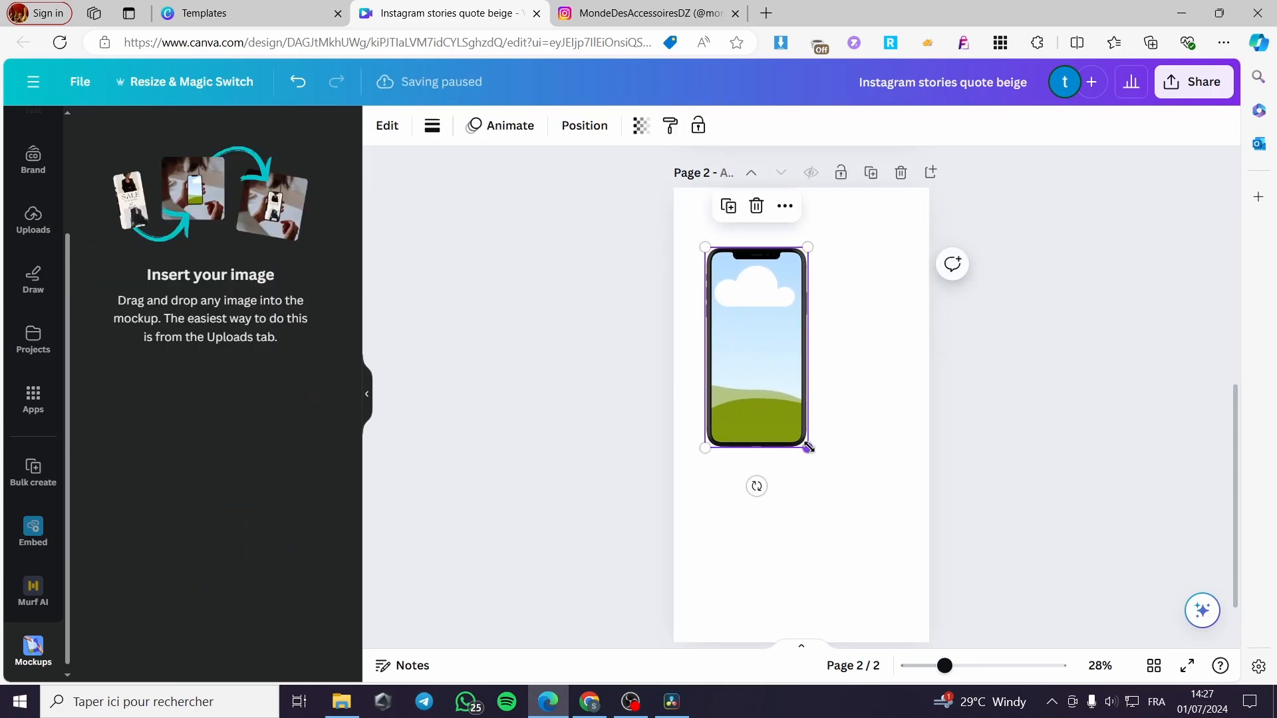
pyautogui.moveTo(810, 447); pyautogui.dragTo(931, 600)
# Step: Set the background color of page 2 to the solid purple from the default colors
pyautogui.click(703, 215)
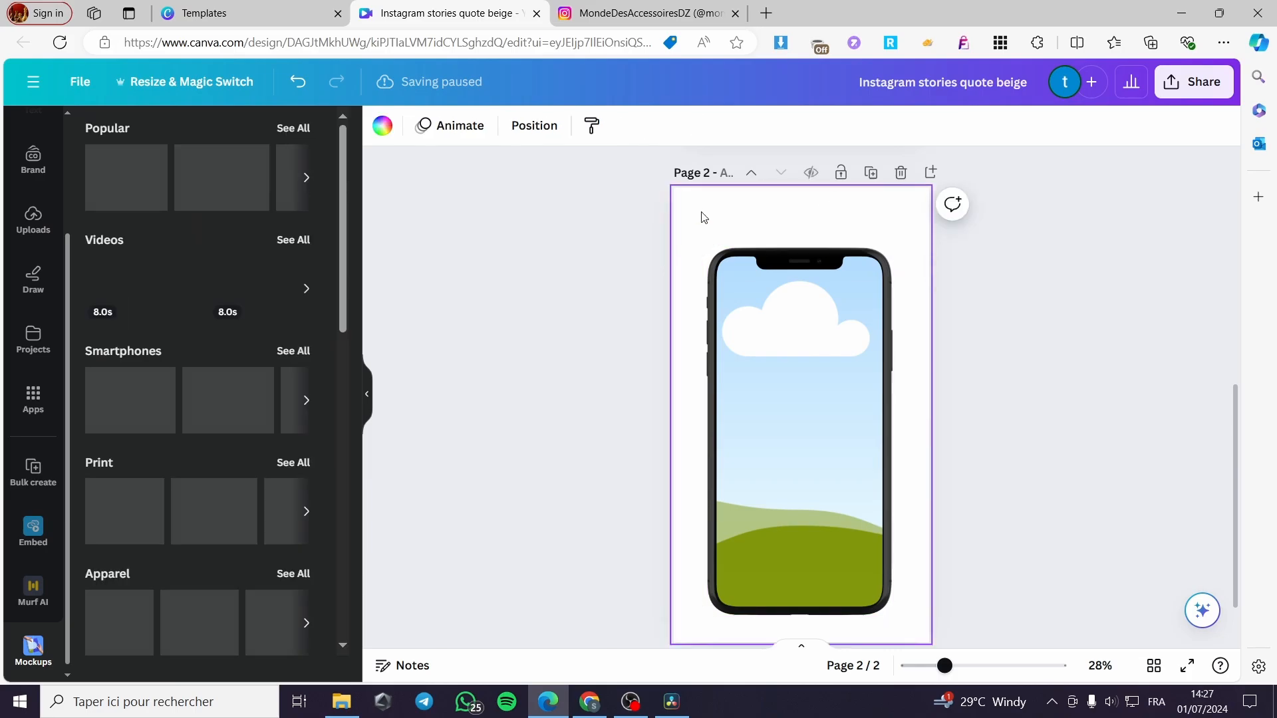
pyautogui.click(379, 126)
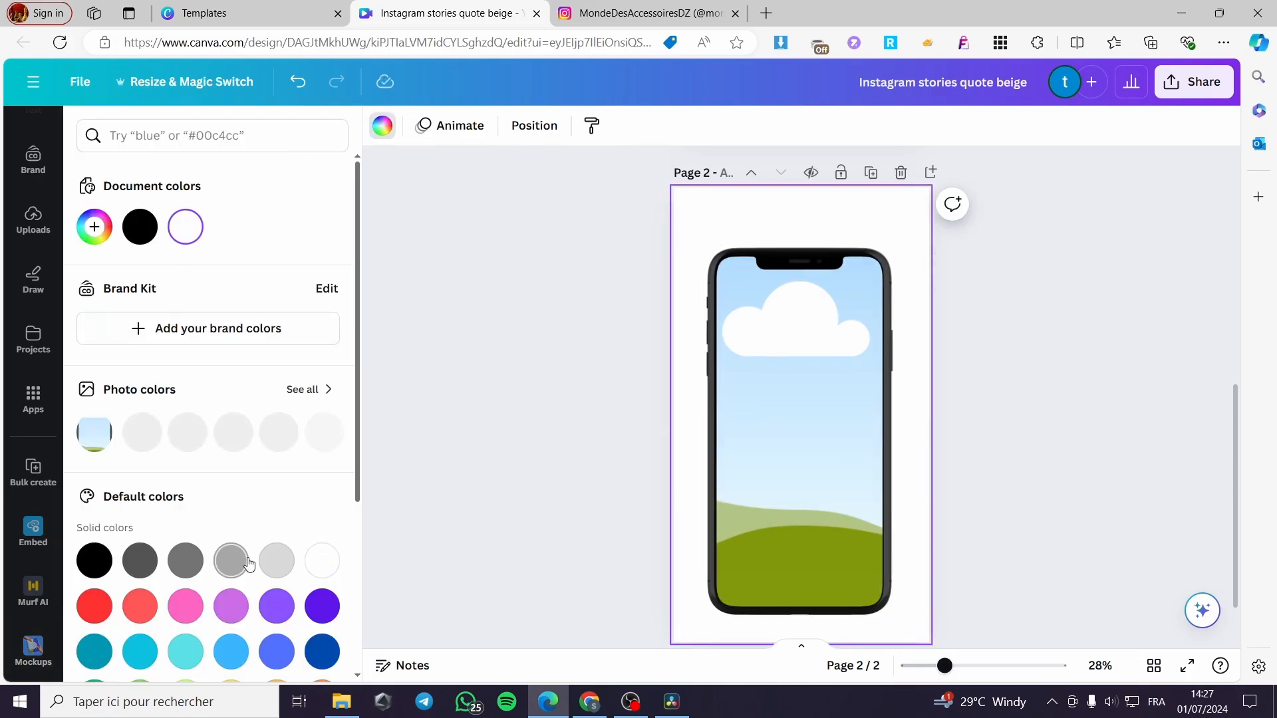
pyautogui.click(189, 607)
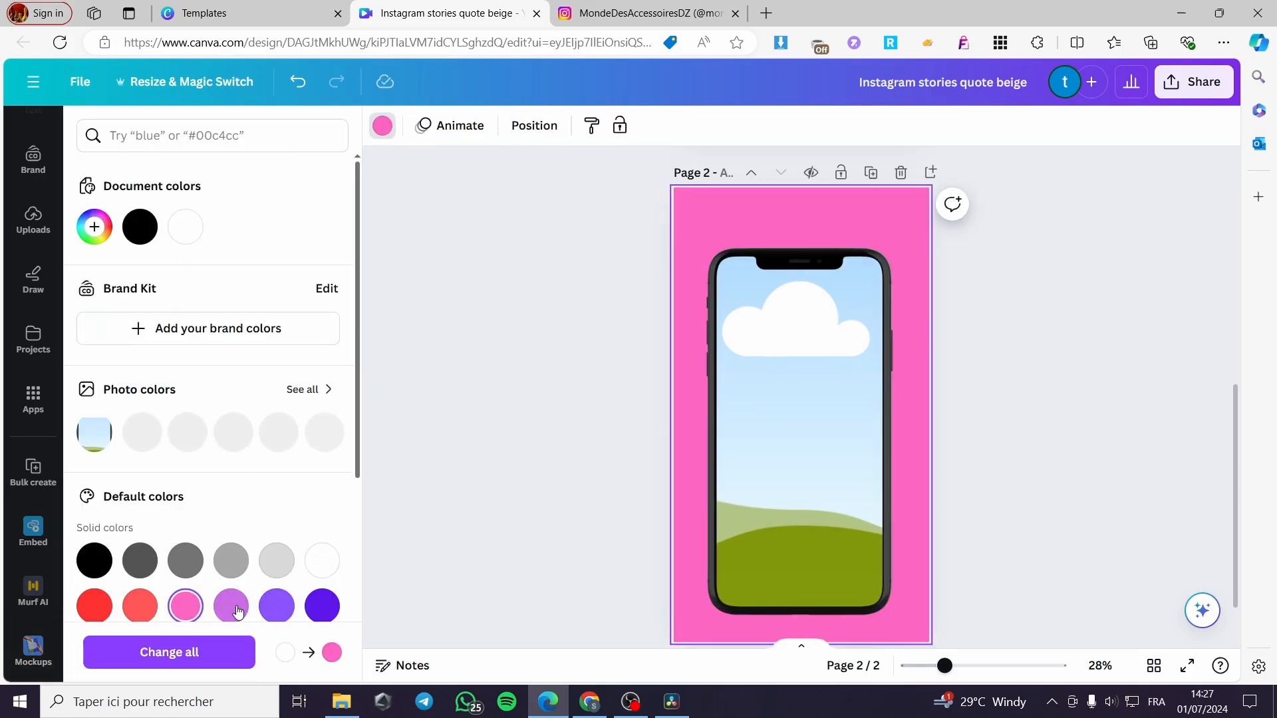
pyautogui.click(276, 606)
pyautogui.click(998, 378)
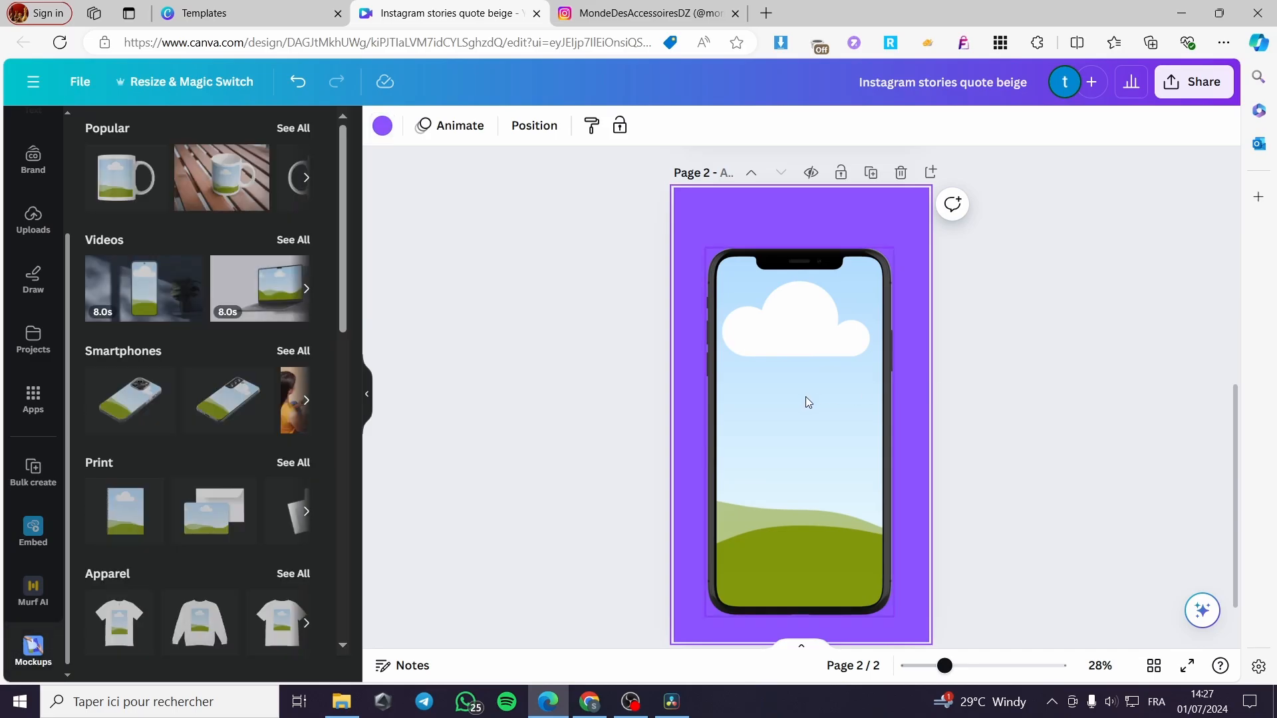
# Step: Select the profile header image and the three image rows together on page 1
pyautogui.moveTo(805, 397); pyautogui.dragTo(808, 397)
pyautogui.click(1042, 378)
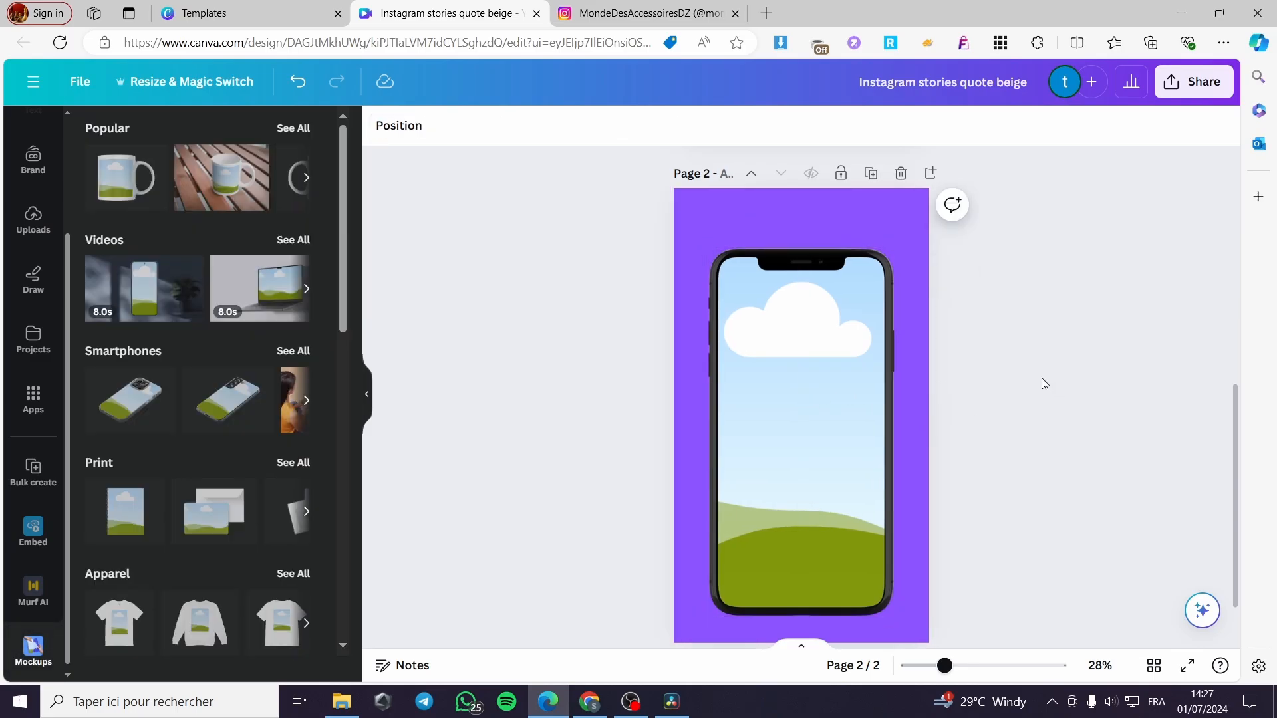
pyautogui.scroll(5, 1042, 376)
pyautogui.click(801, 262)
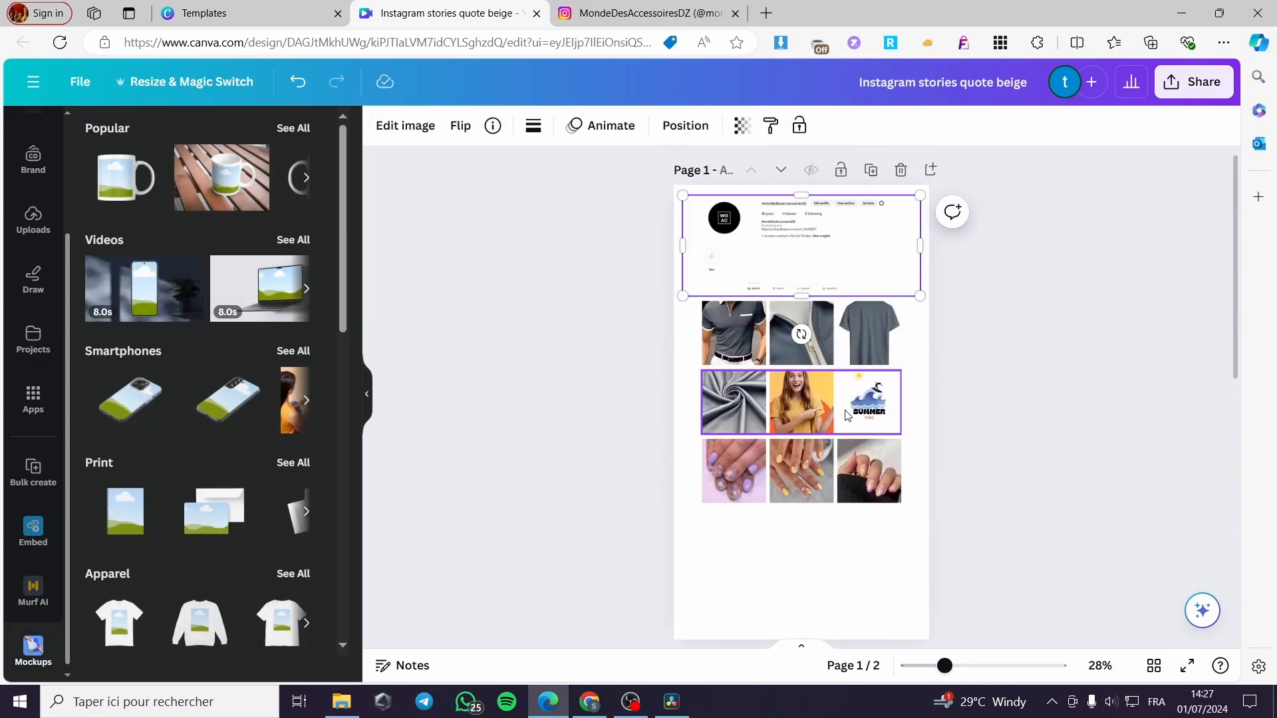
pyautogui.keyDown('shift'); pyautogui.click(843, 532); pyautogui.keyUp('shift')
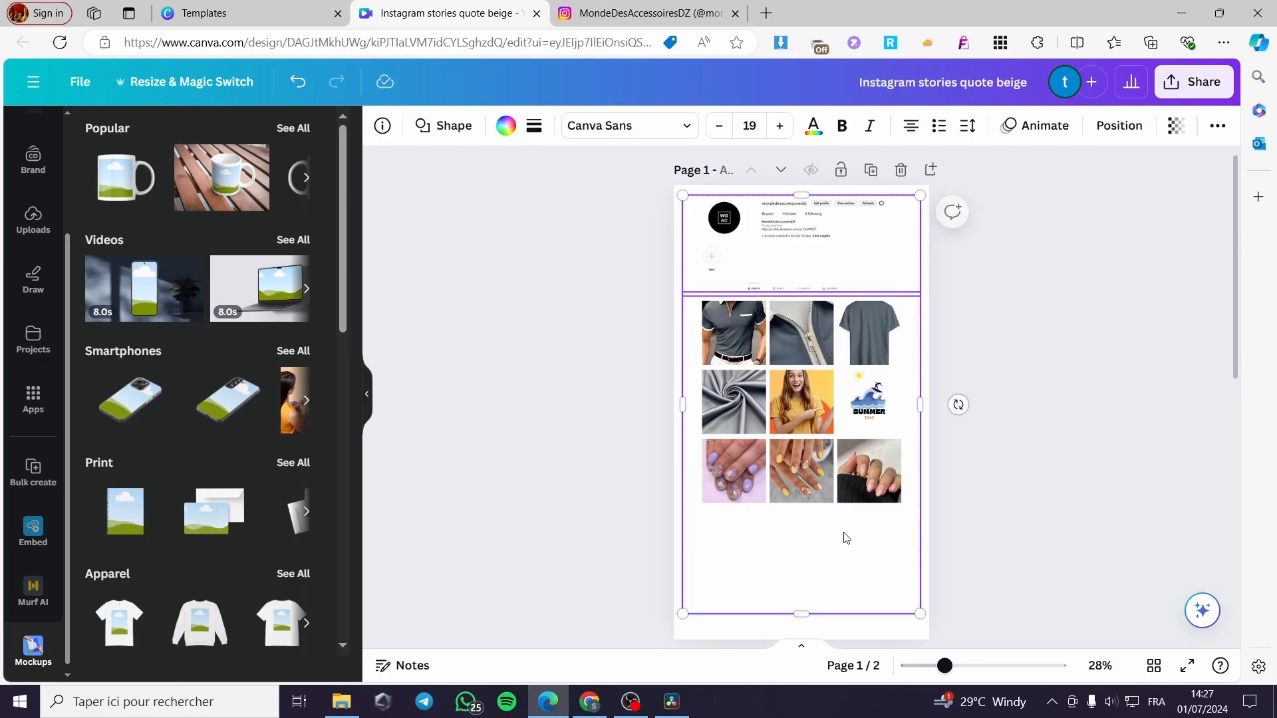
pyautogui.keyDown('shift'); pyautogui.click(844, 532); pyautogui.keyUp('shift')
pyautogui.keyDown('shift'); pyautogui.click(793, 464); pyautogui.keyUp('shift')
pyautogui.keyDown('shift'); pyautogui.click(807, 356); pyautogui.keyUp('shift')
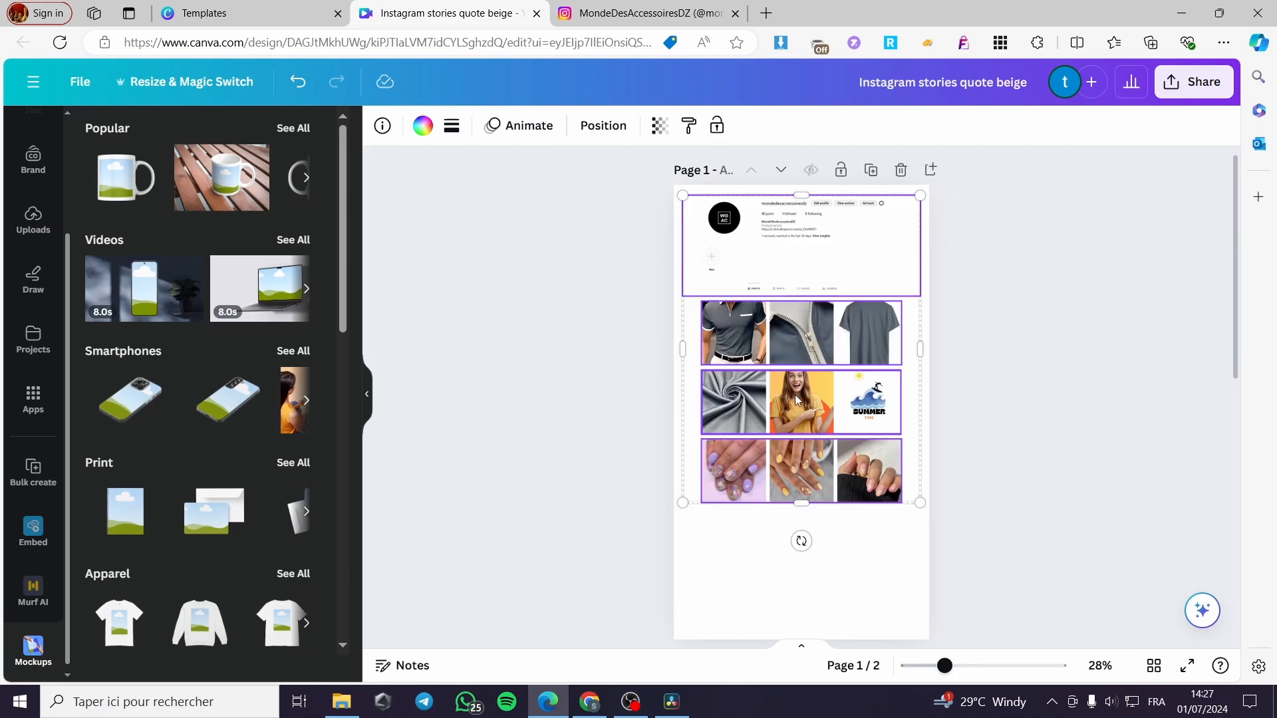
pyautogui.keyDown('shift'); pyautogui.click(800, 407); pyautogui.keyUp('shift')
pyautogui.keyDown('shift'); pyautogui.click(790, 461); pyautogui.keyUp('shift')
pyautogui.keyDown('shift'); pyautogui.click(879, 464); pyautogui.keyUp('shift')
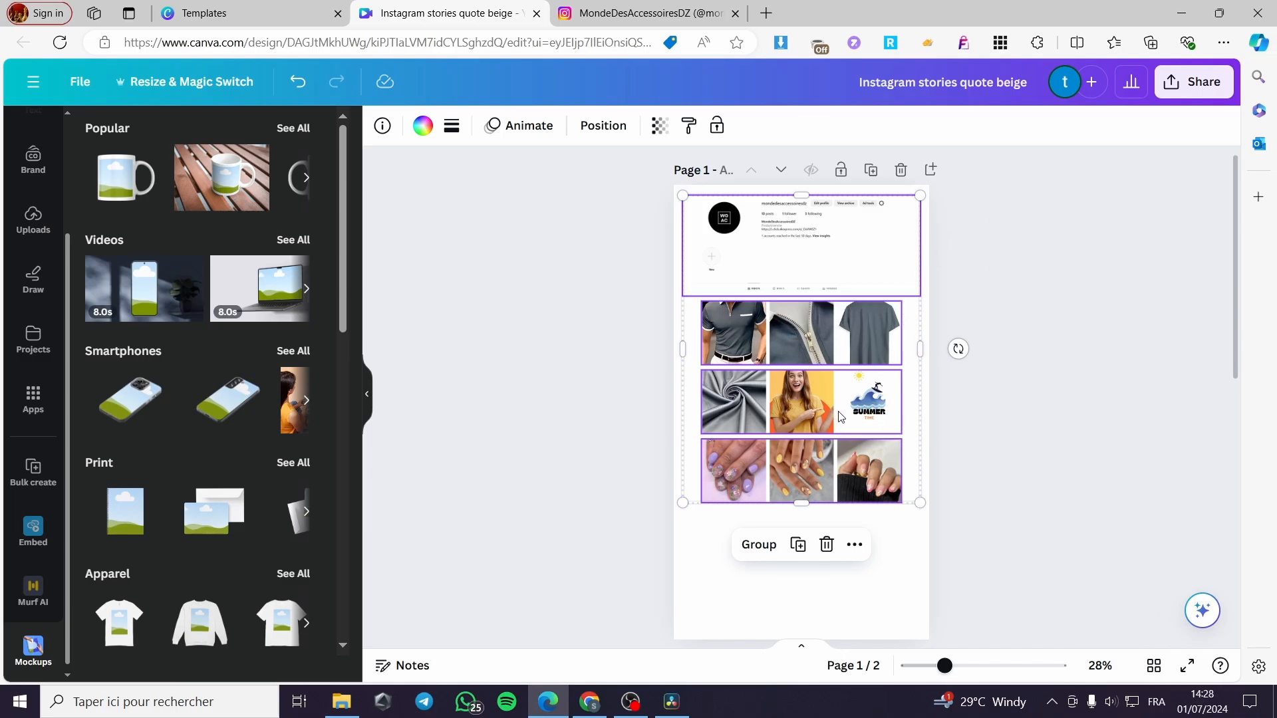
# Step: Download only page 1 of the design as a PNG
pyautogui.click(1198, 95)
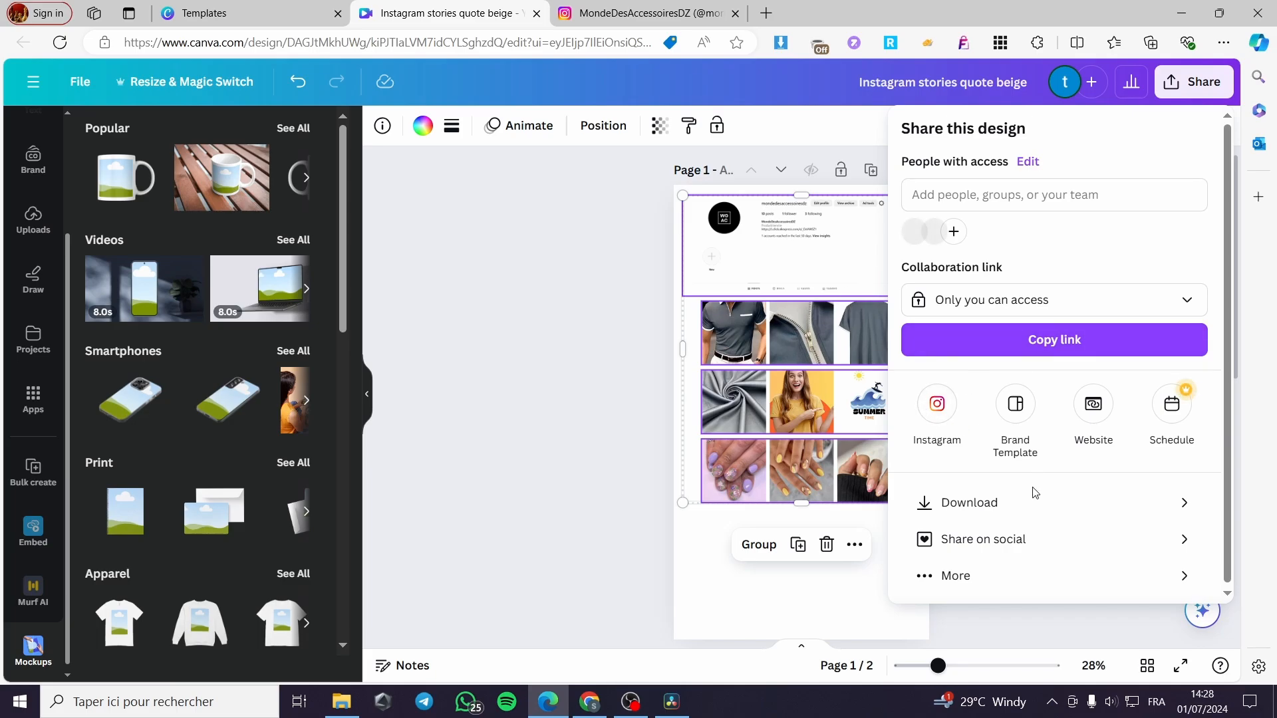
pyautogui.click(957, 500)
pyautogui.click(1061, 395)
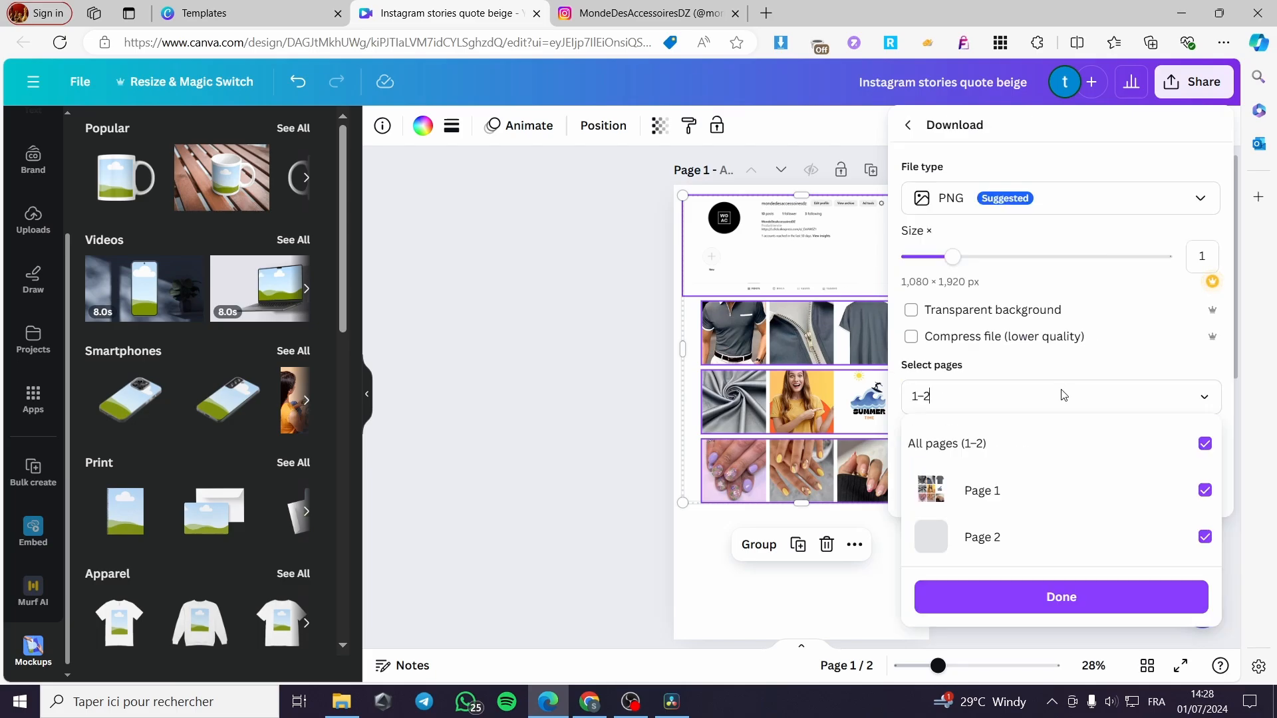
pyautogui.click(996, 446)
pyautogui.click(1040, 489)
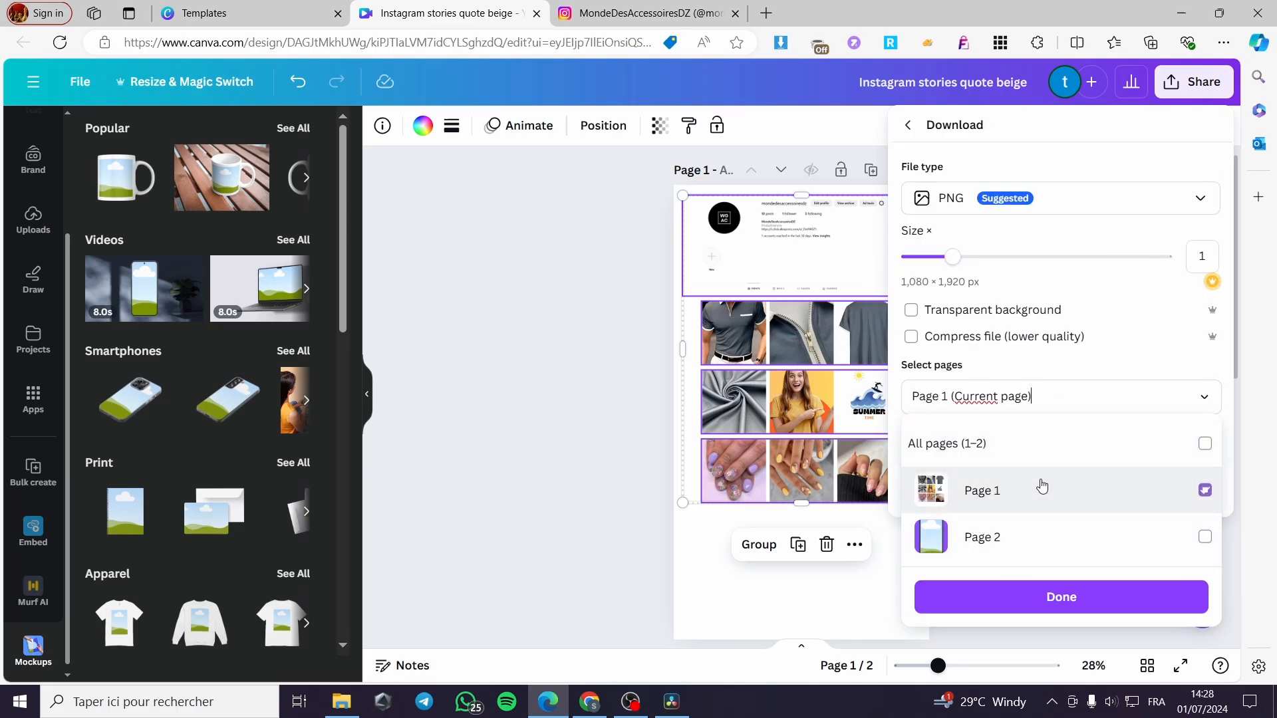
pyautogui.click(1074, 597)
pyautogui.click(1143, 496)
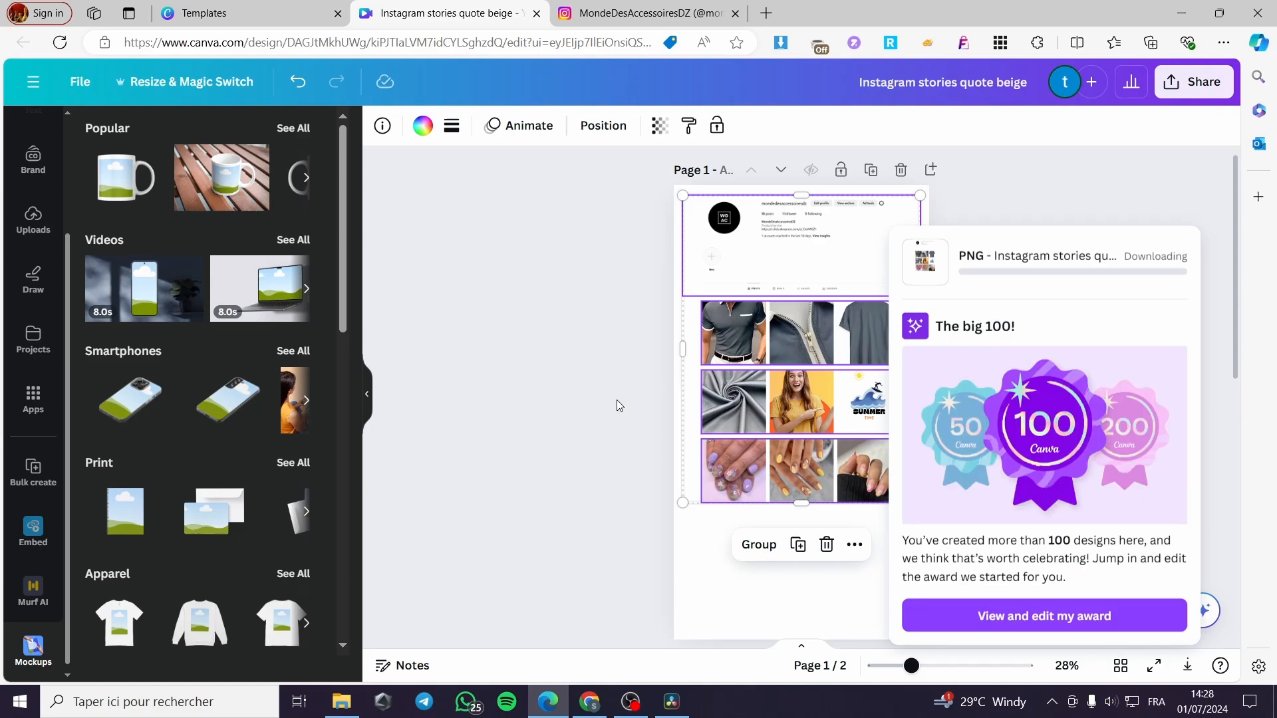
# Step: Add the downloaded file Instagram stories quote beige.png to the Canva uploads
pyautogui.scroll(-2, 617, 403)
pyautogui.click(1160, 189)
pyautogui.scroll(-2, 1038, 306)
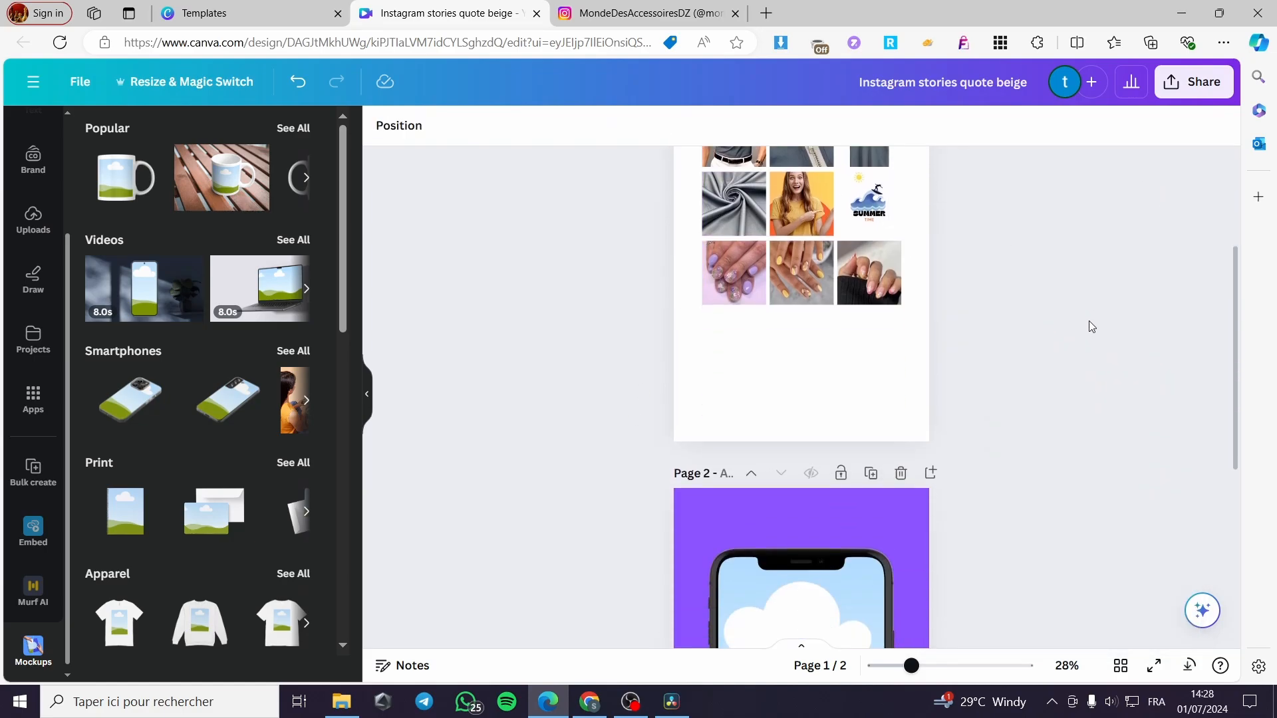
pyautogui.scroll(4, 1035, 329)
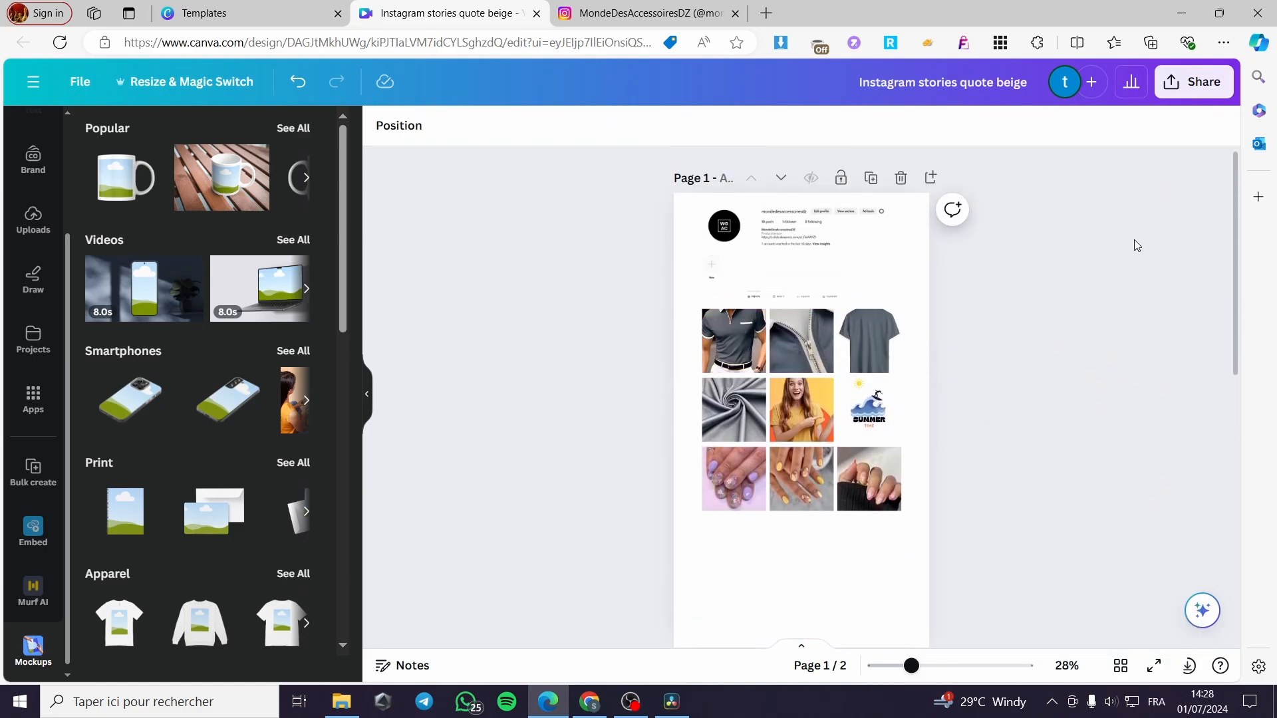
pyautogui.click(1189, 669)
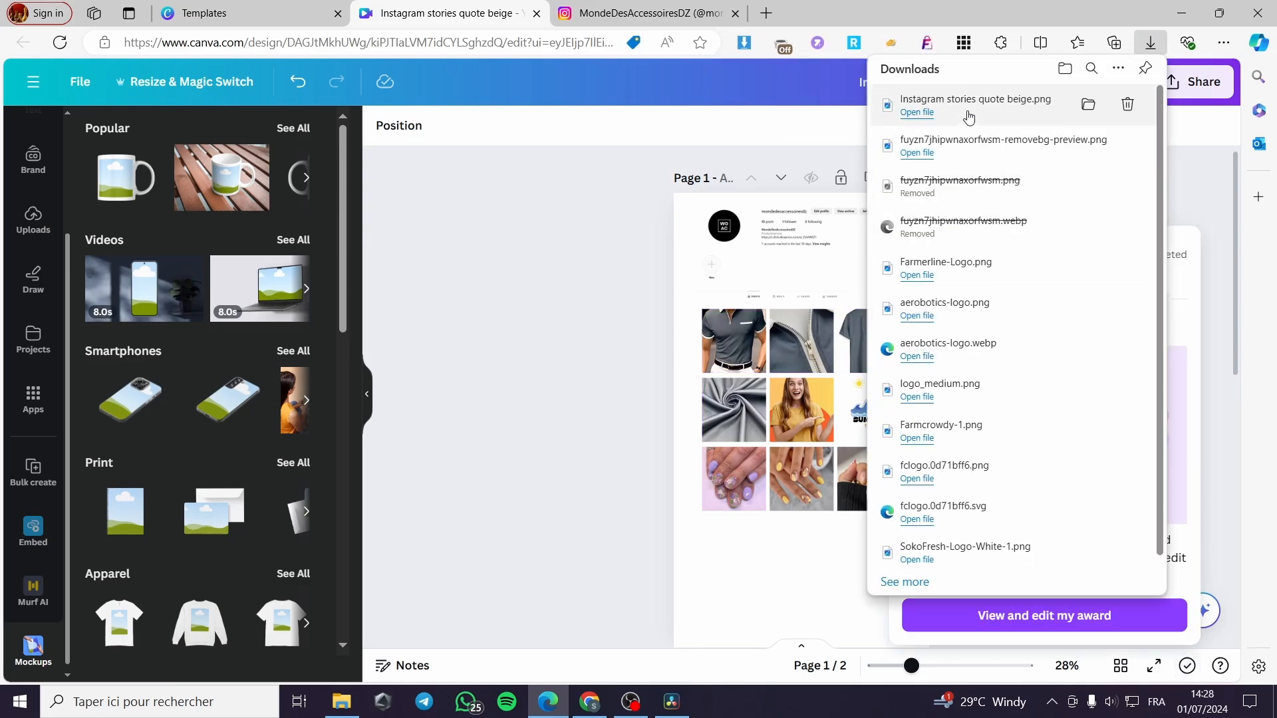
pyautogui.moveTo(1058, 110); pyautogui.dragTo(243, 486)
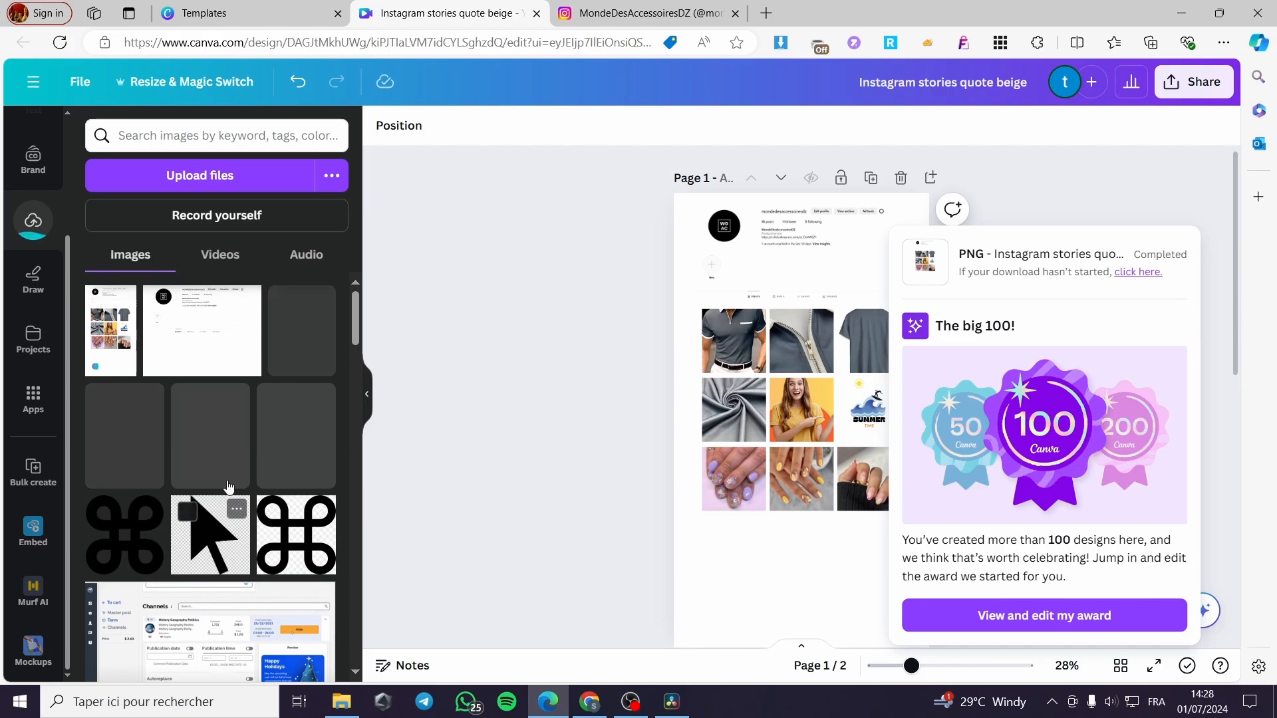
# Step: Place the uploaded feed image into the screen of the smartphone mockup on page 2
pyautogui.click(1145, 210)
pyautogui.scroll(-2, 865, 425)
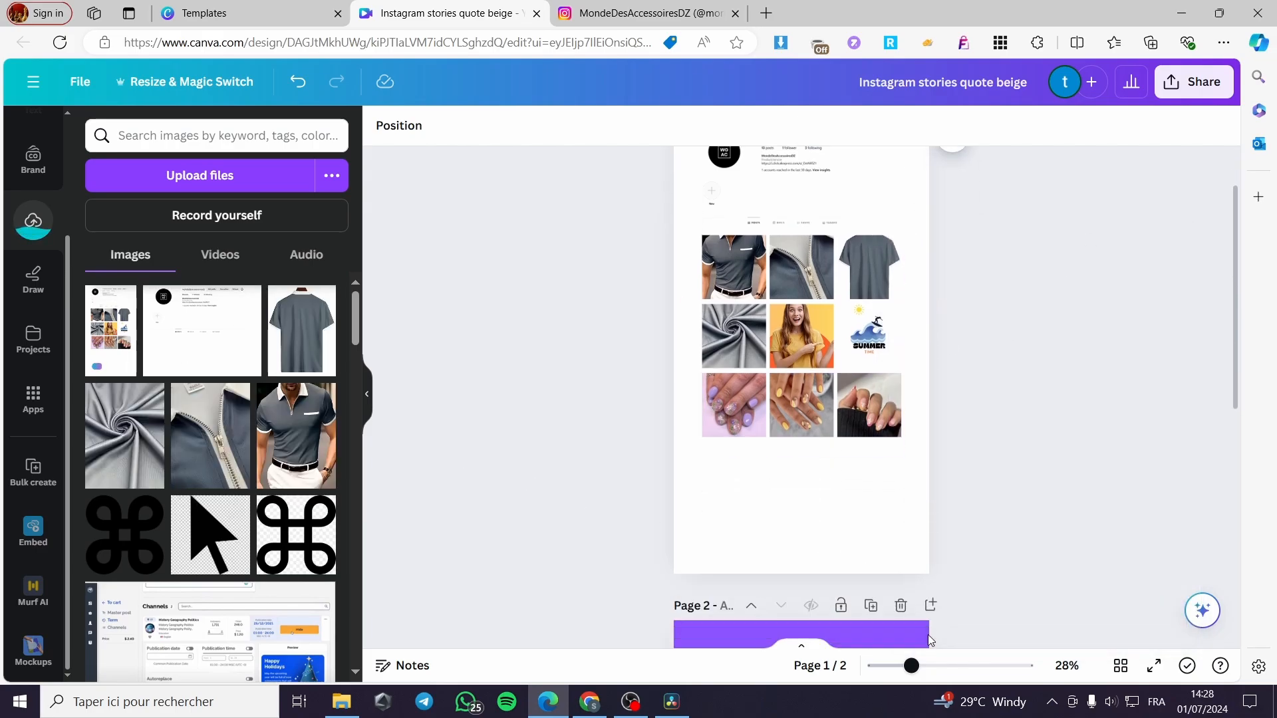
pyautogui.scroll(-3, 1135, 479)
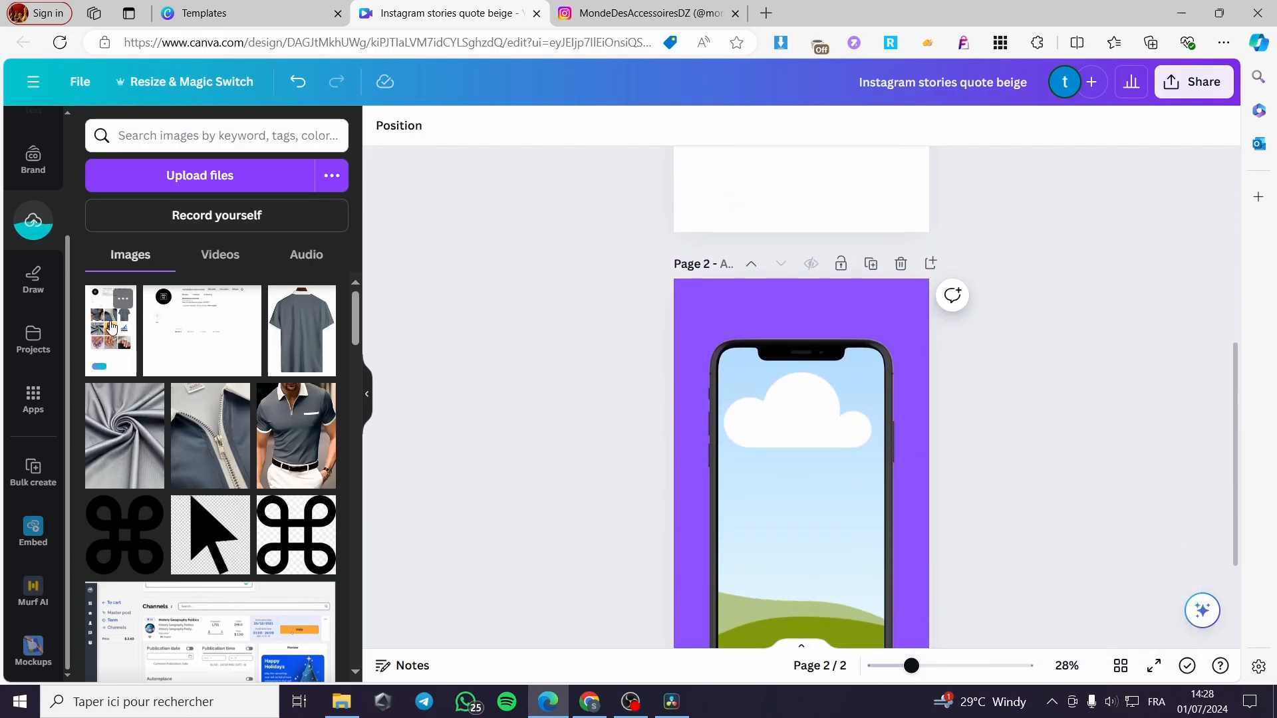
pyautogui.moveTo(114, 329); pyautogui.dragTo(792, 499)
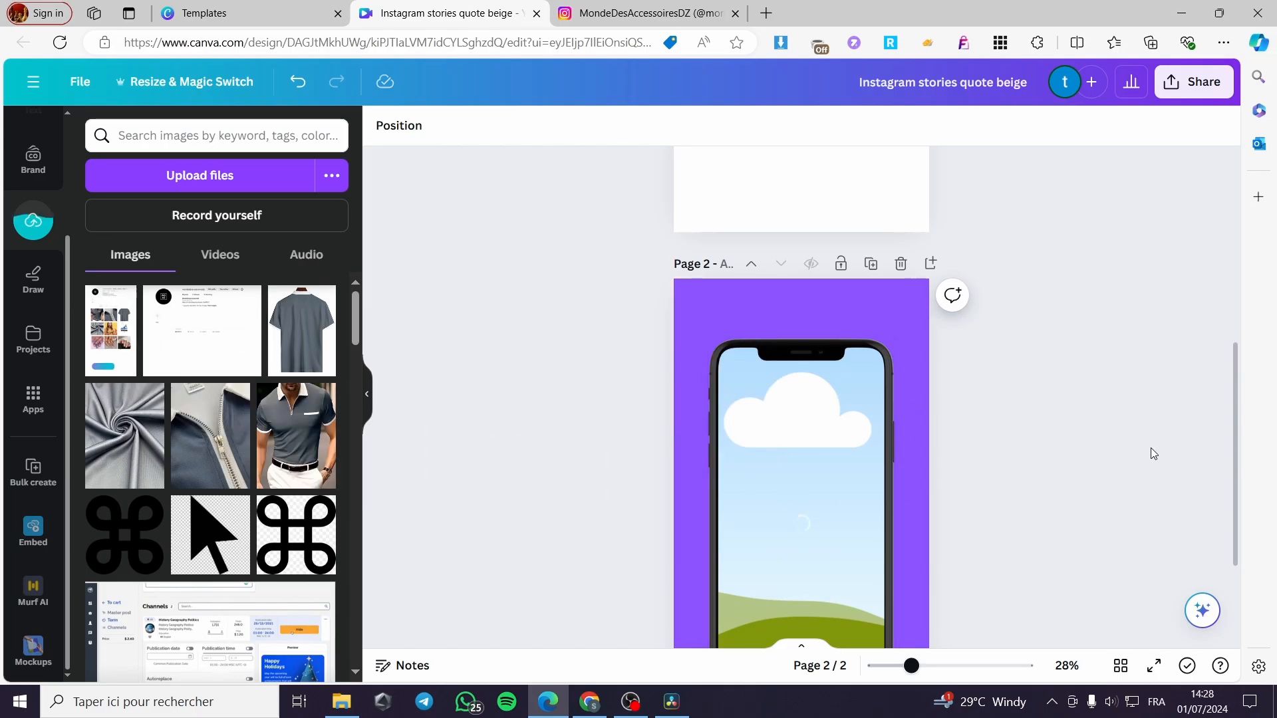
pyautogui.scroll(-2, 969, 449)
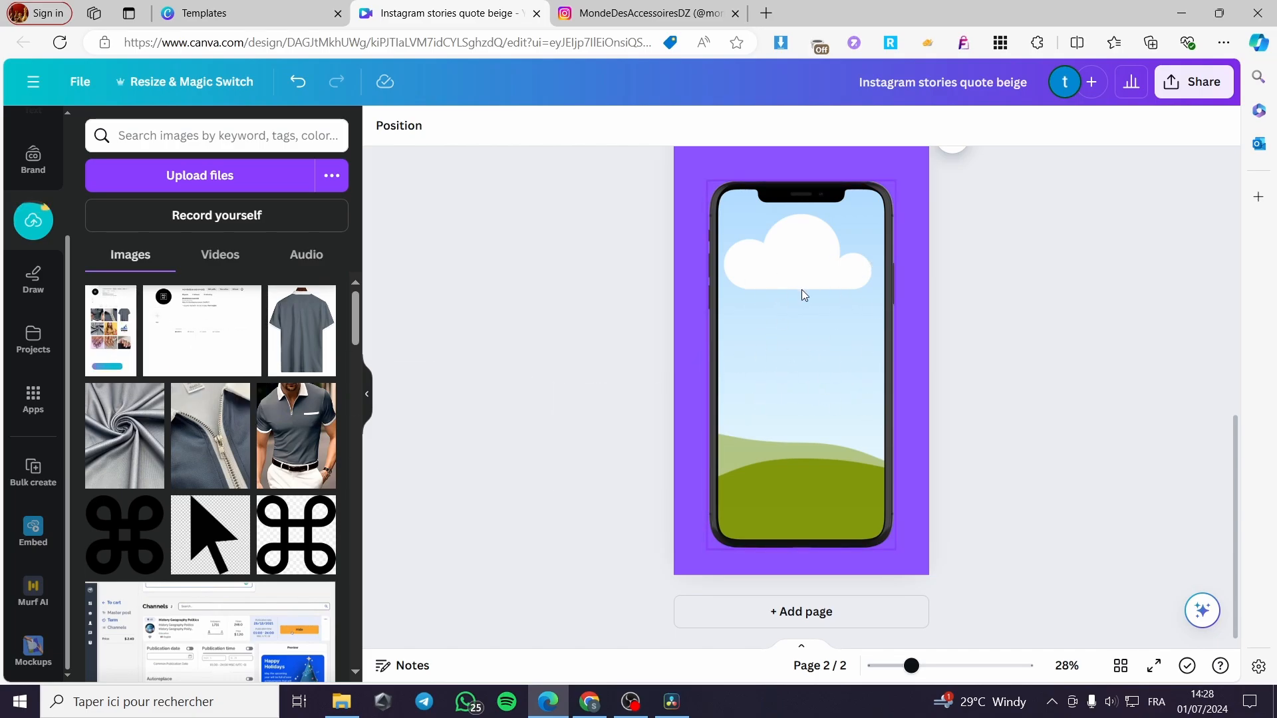
# Step: Enlarge the feed image inside the page 2 phone mockup and shift it up to fill the screen, applying the changes
pyautogui.click(812, 382)
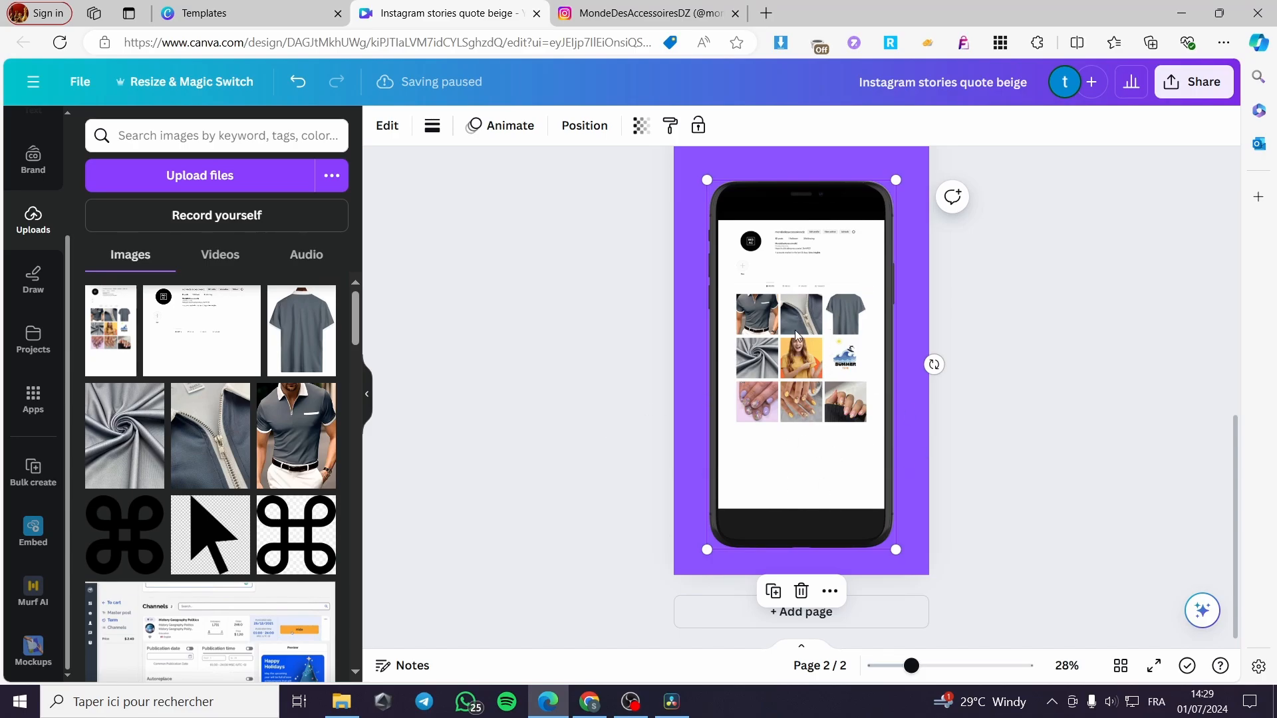
pyautogui.doubleClick(805, 368)
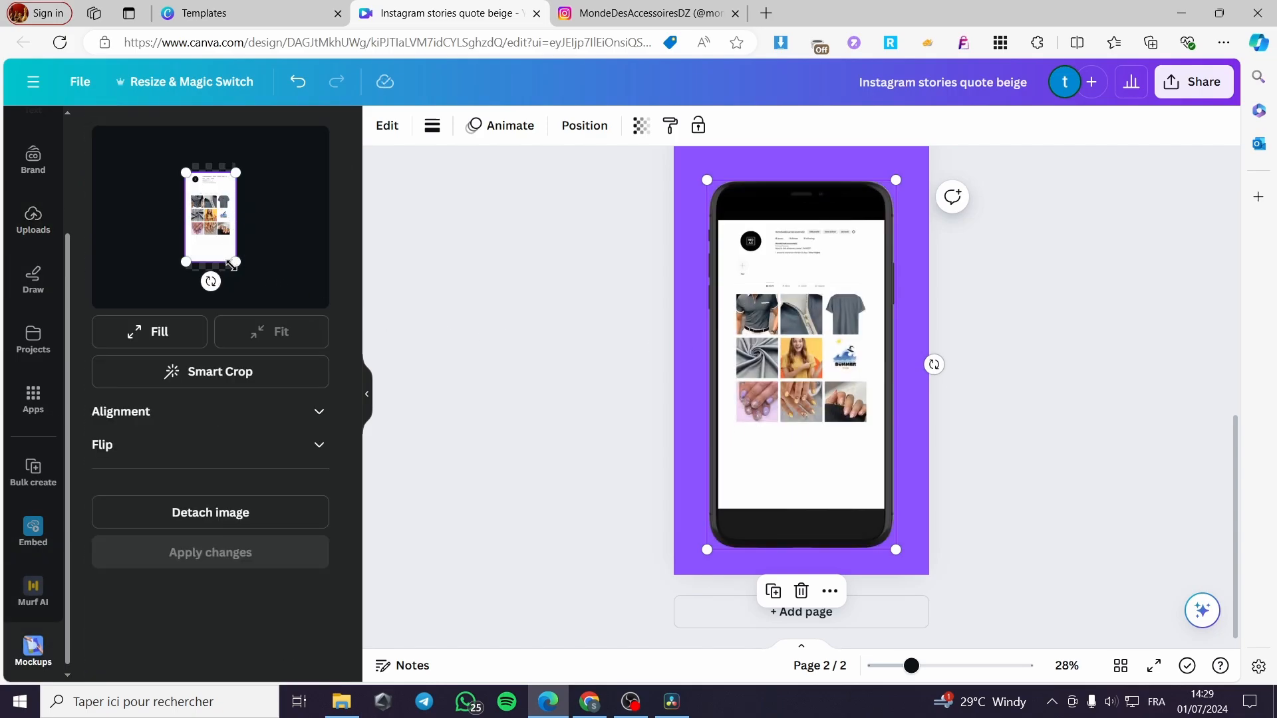
pyautogui.moveTo(235, 265)
pyautogui.mouseDown()
pyautogui.moveTo(248, 289)
pyautogui.moveTo(223, 251)
pyautogui.mouseUp()
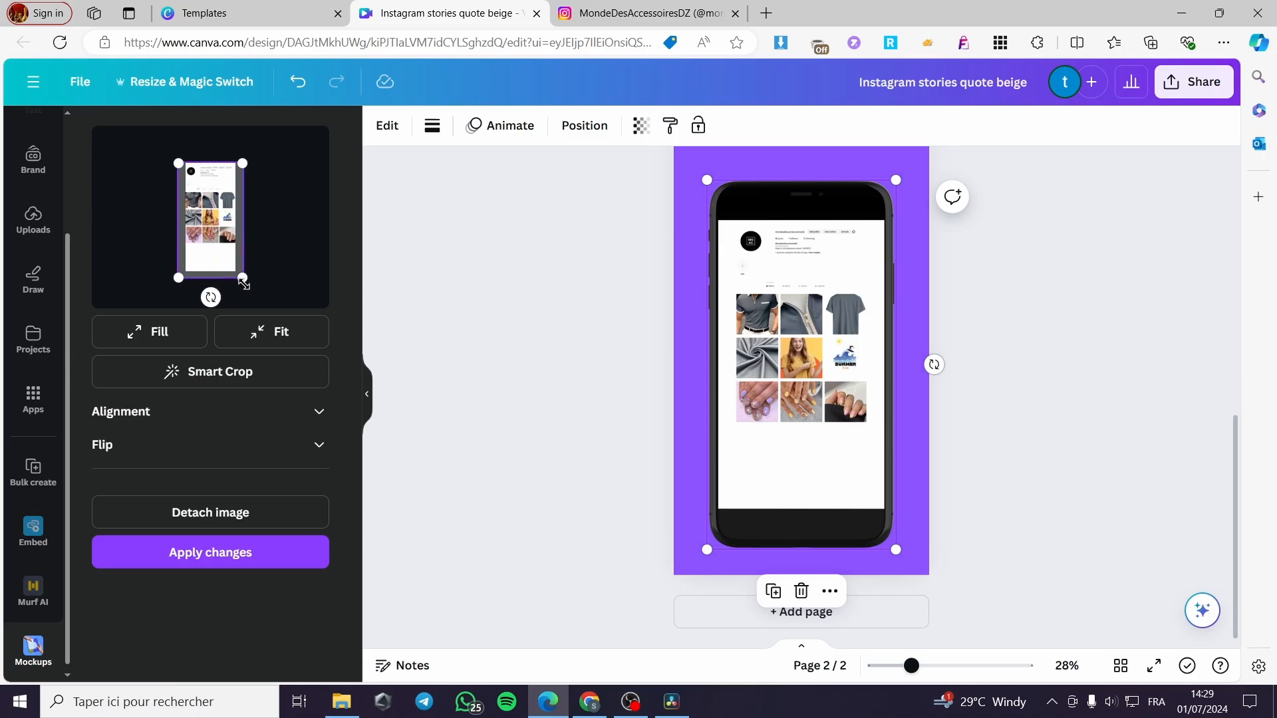
pyautogui.moveTo(243, 284); pyautogui.dragTo(215, 259)
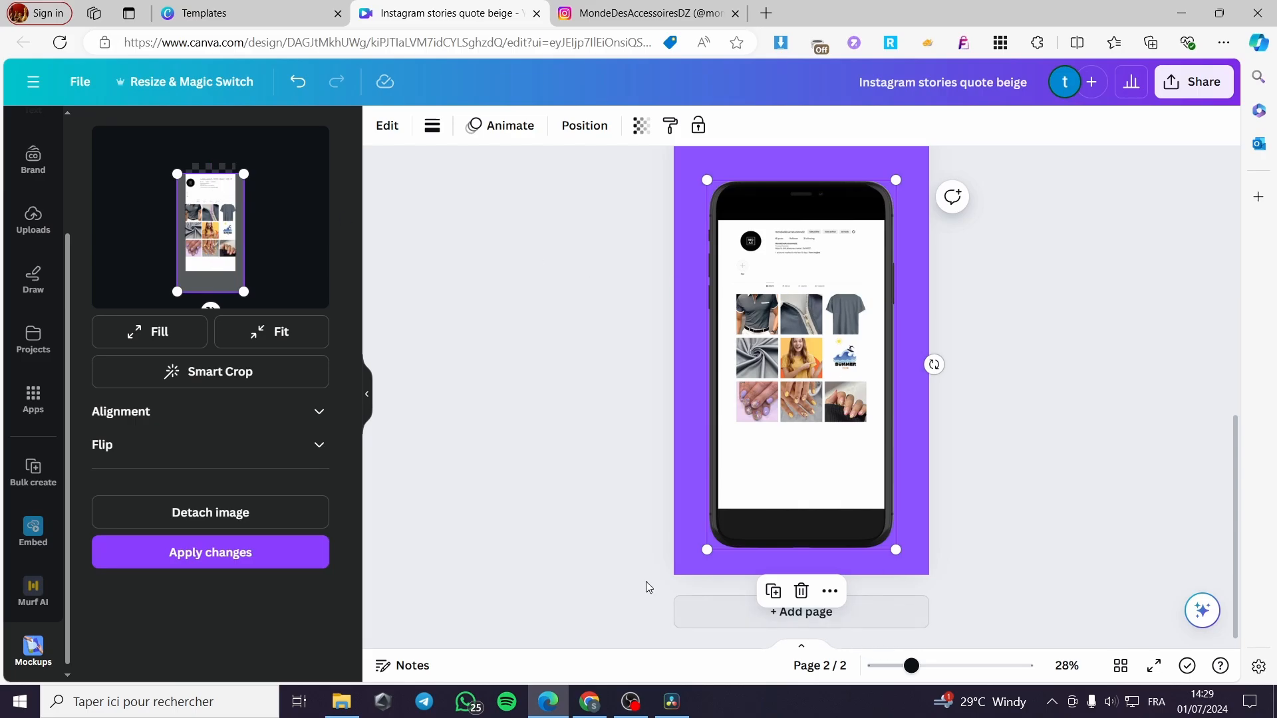
pyautogui.click(242, 553)
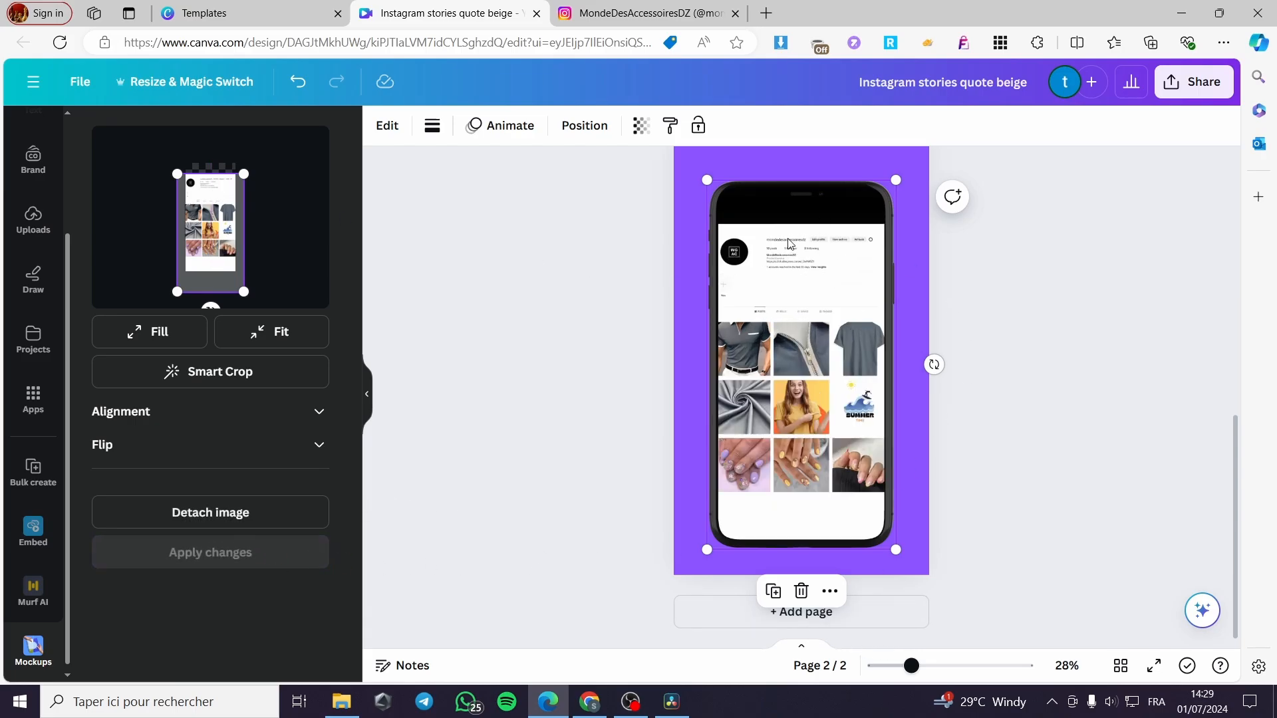
pyautogui.moveTo(213, 259); pyautogui.dragTo(214, 249)
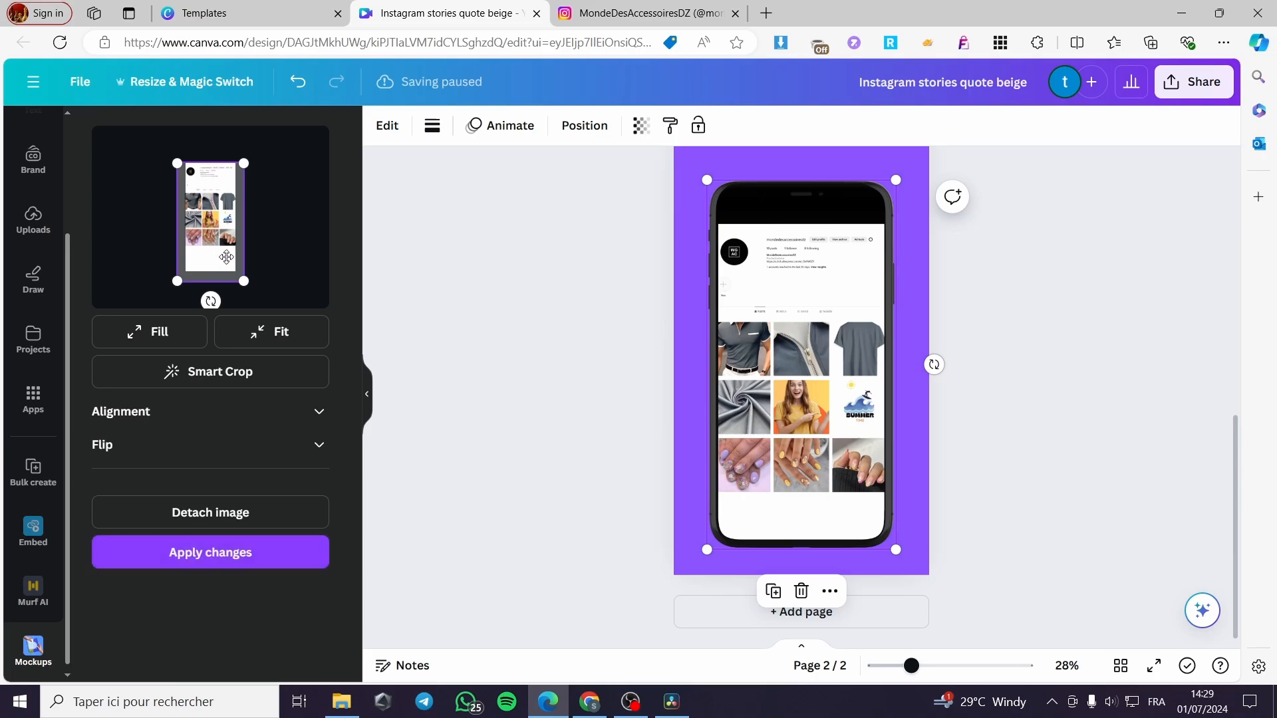
pyautogui.click(256, 563)
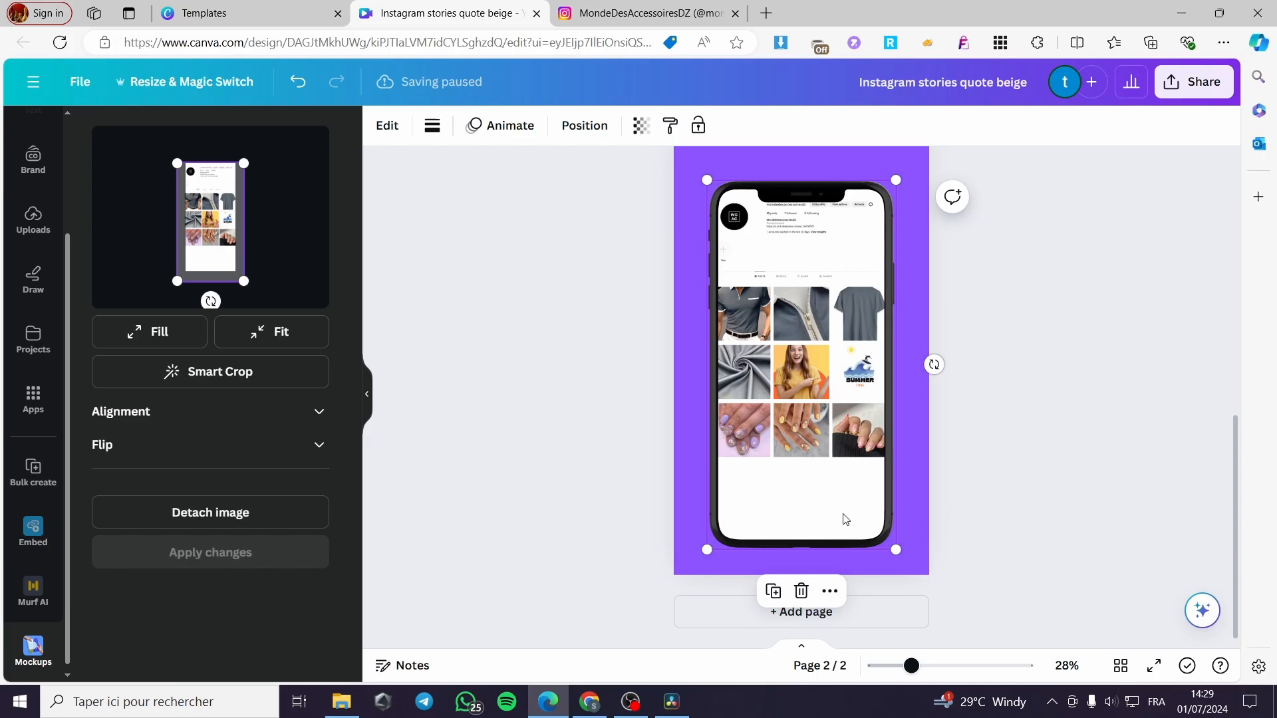
# Step: Add a third page and insert the Smartphones mockup of a seated woman holding a phone
pyautogui.click(818, 613)
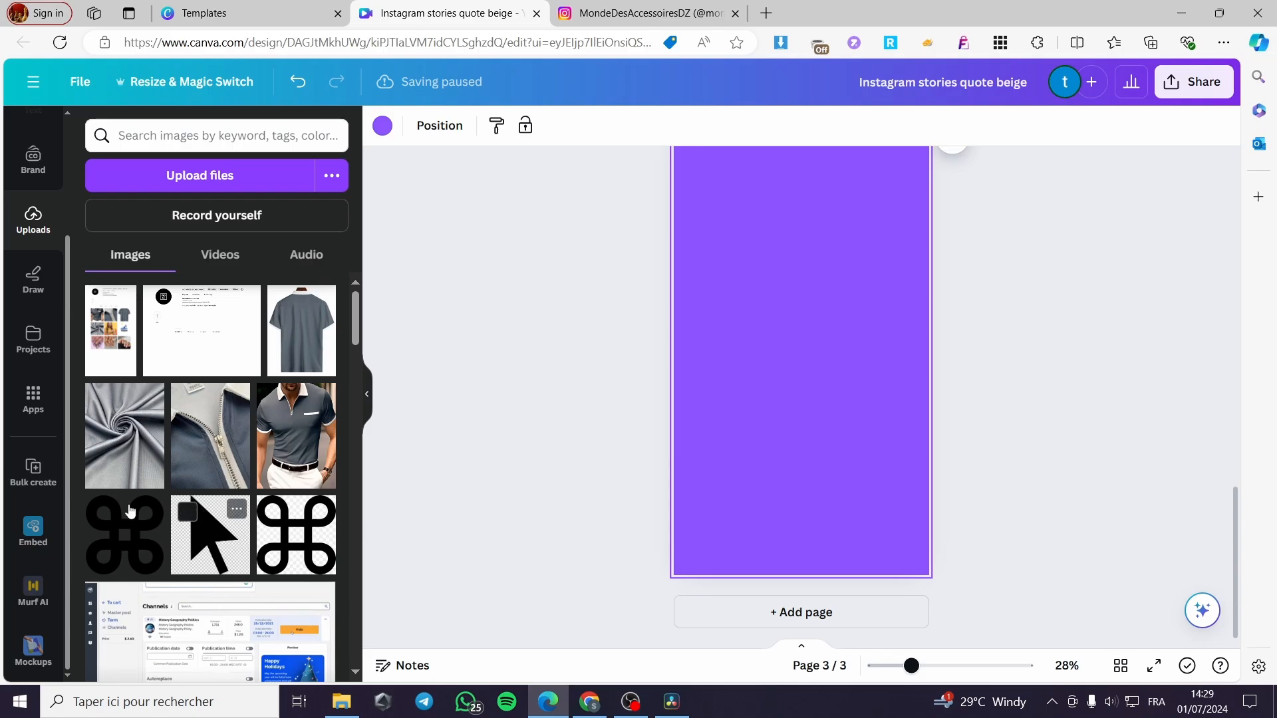
pyautogui.click(27, 655)
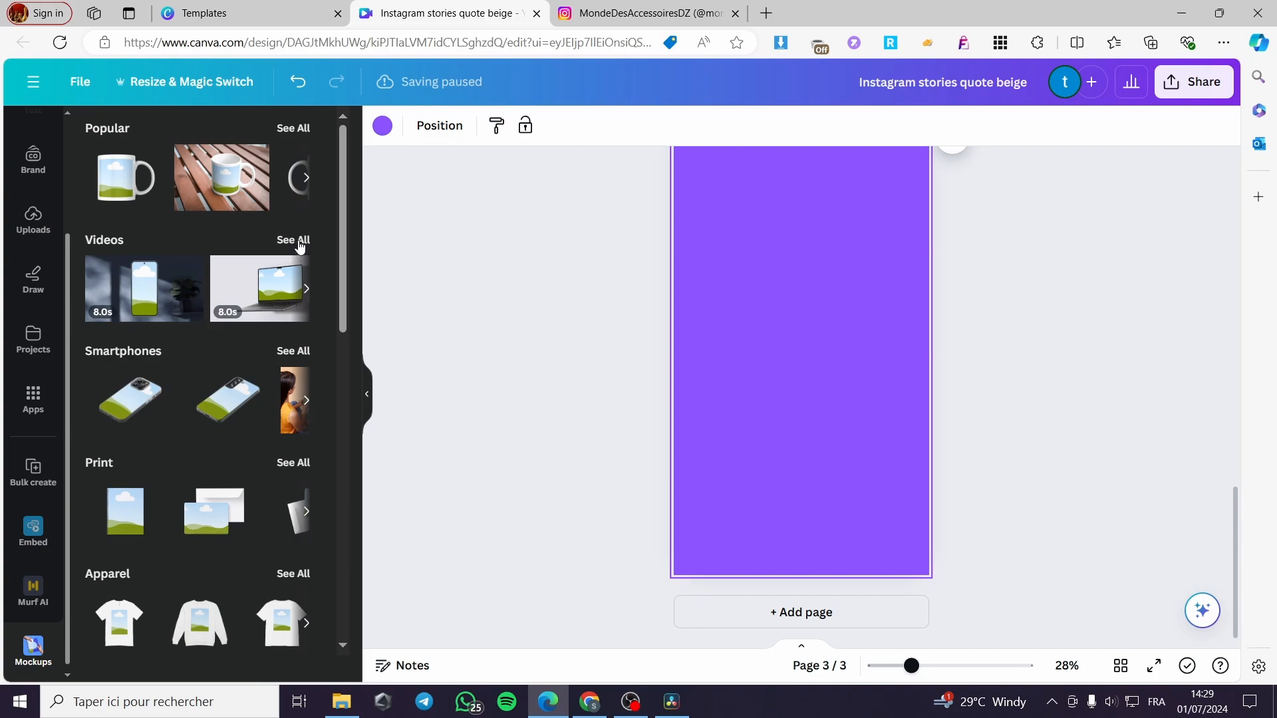
pyautogui.click(294, 351)
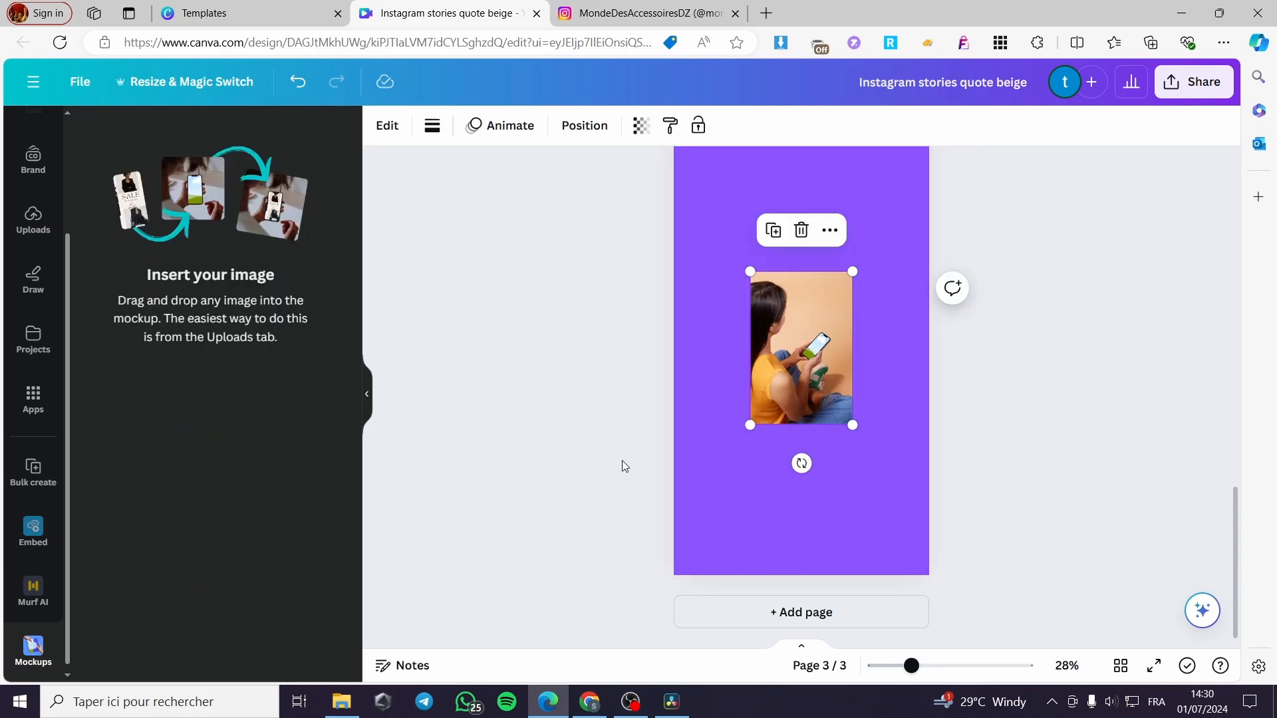
# Step: Enlarge and reposition the woman-with-phone mockup so that it covers the whole of page 3
pyautogui.moveTo(820, 354); pyautogui.dragTo(774, 257)
pyautogui.scroll(1, 783, 317)
pyautogui.scroll(2, 765, 346)
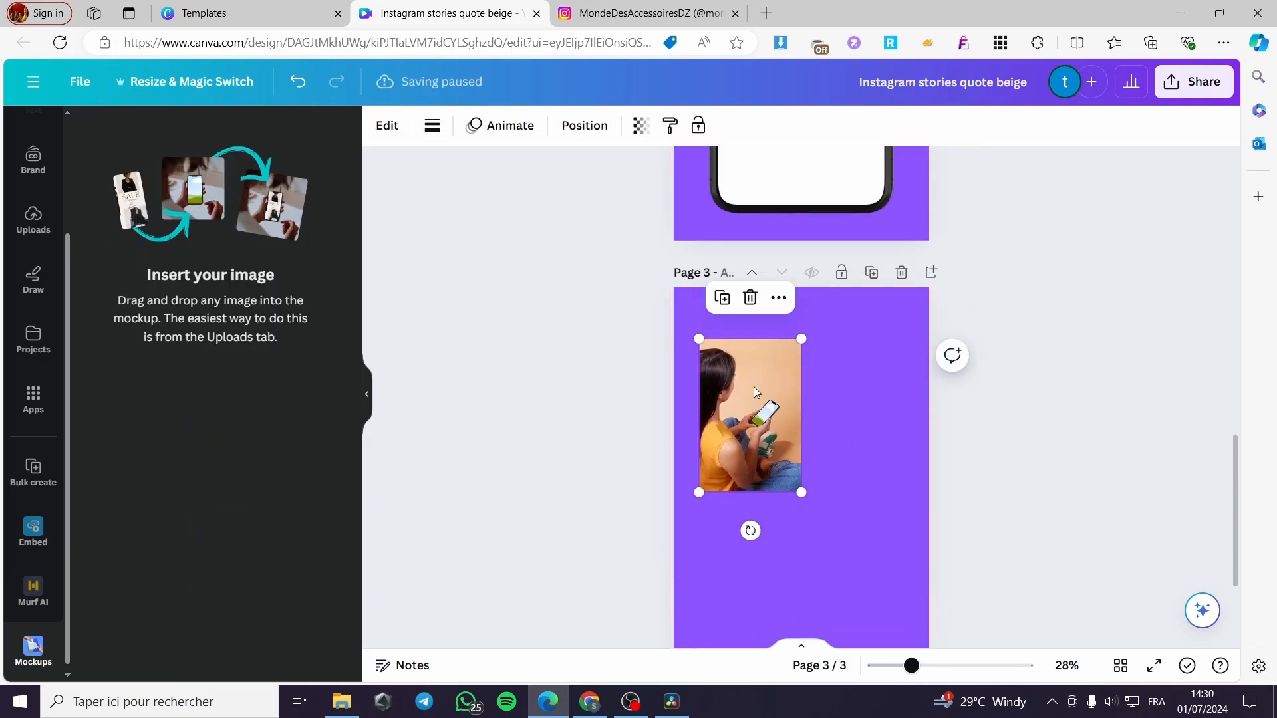
pyautogui.moveTo(753, 386); pyautogui.dragTo(843, 664)
pyautogui.scroll(-1, 774, 374)
pyautogui.moveTo(842, 438); pyautogui.dragTo(827, 450)
pyautogui.scroll(3, 1024, 413)
pyautogui.scroll(-1, 978, 444)
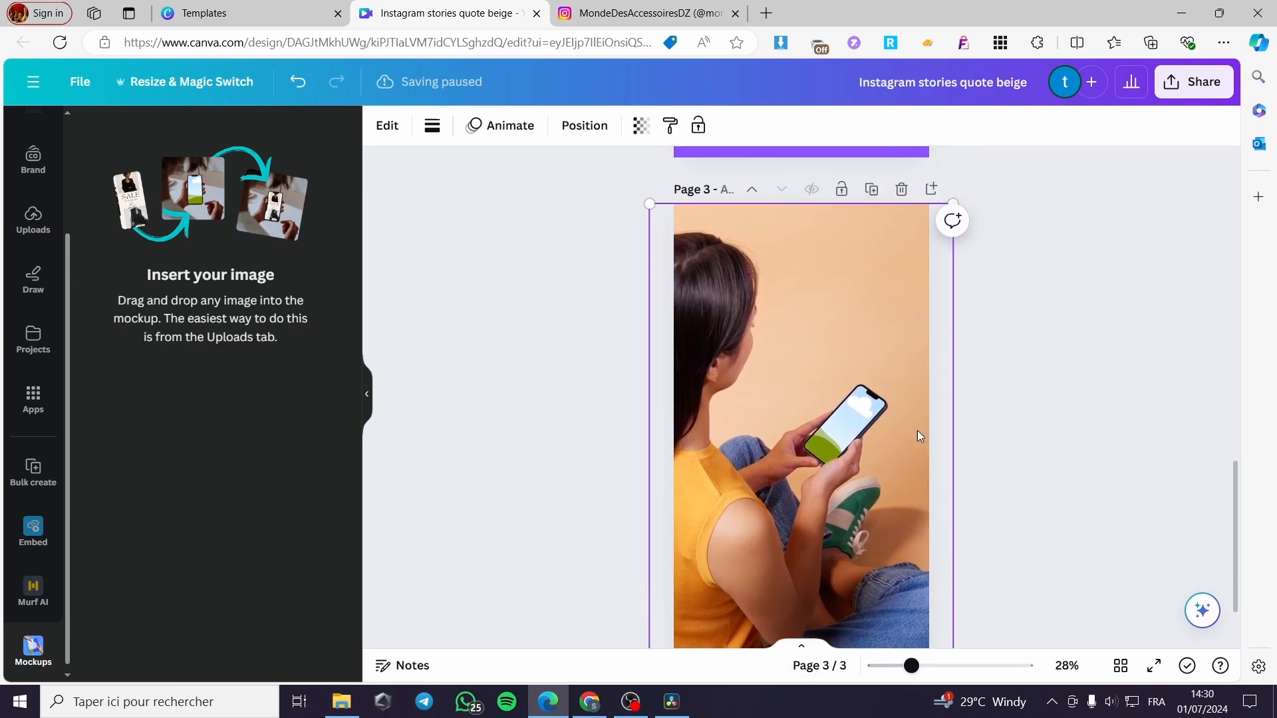
# Step: Place the uploaded feed image on the screen of the phone held by the woman on page 3
pyautogui.click(32, 218)
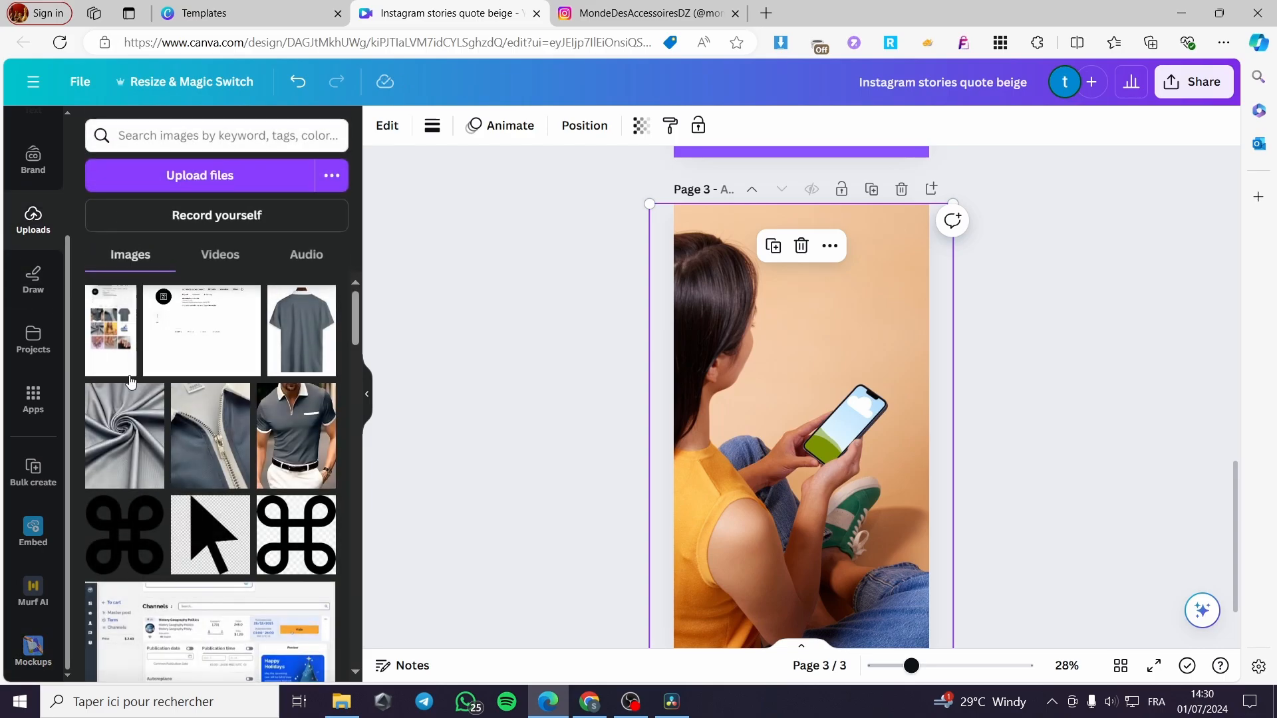
pyautogui.click(122, 344)
pyautogui.moveTo(812, 411); pyautogui.dragTo(811, 459)
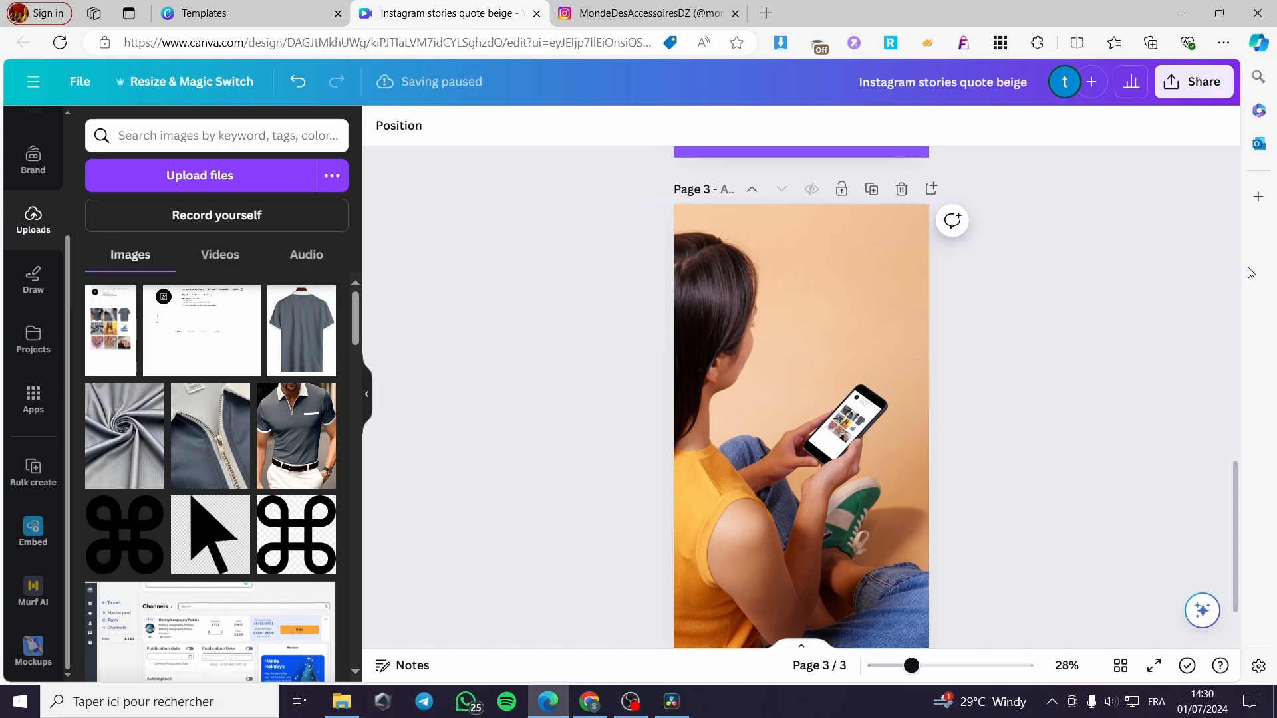
pyautogui.scroll(15, 1107, 329)
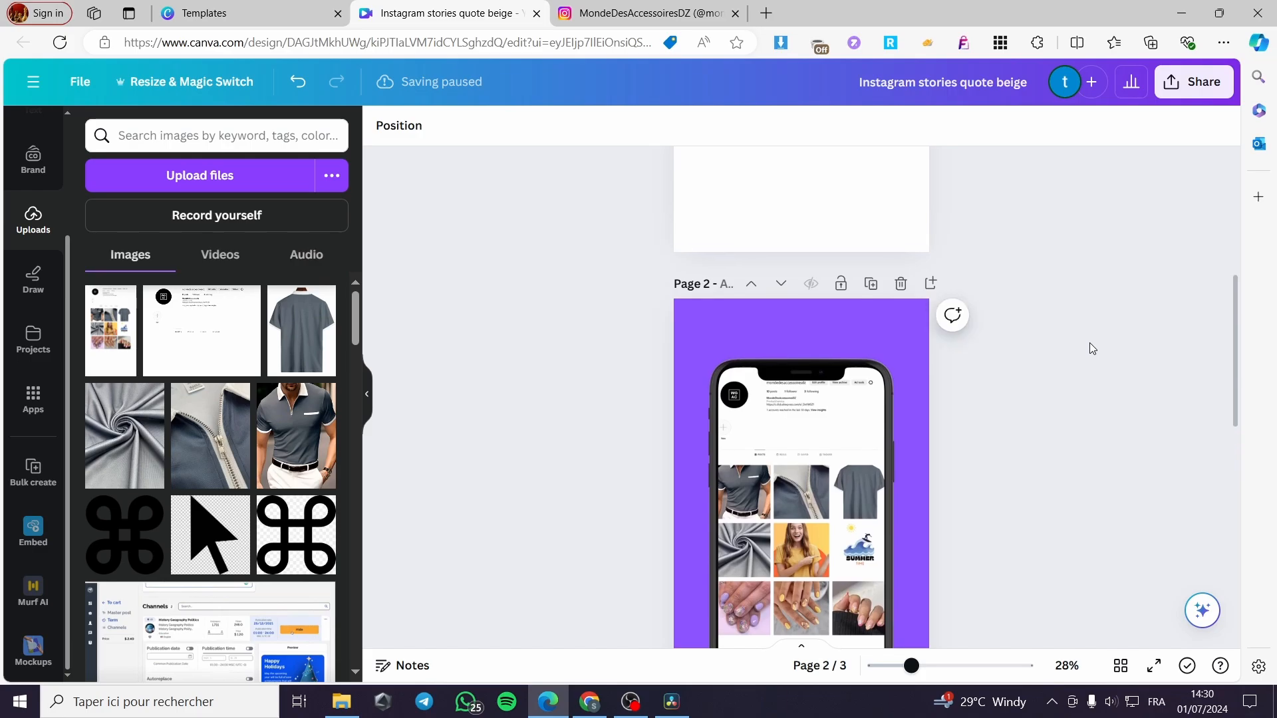